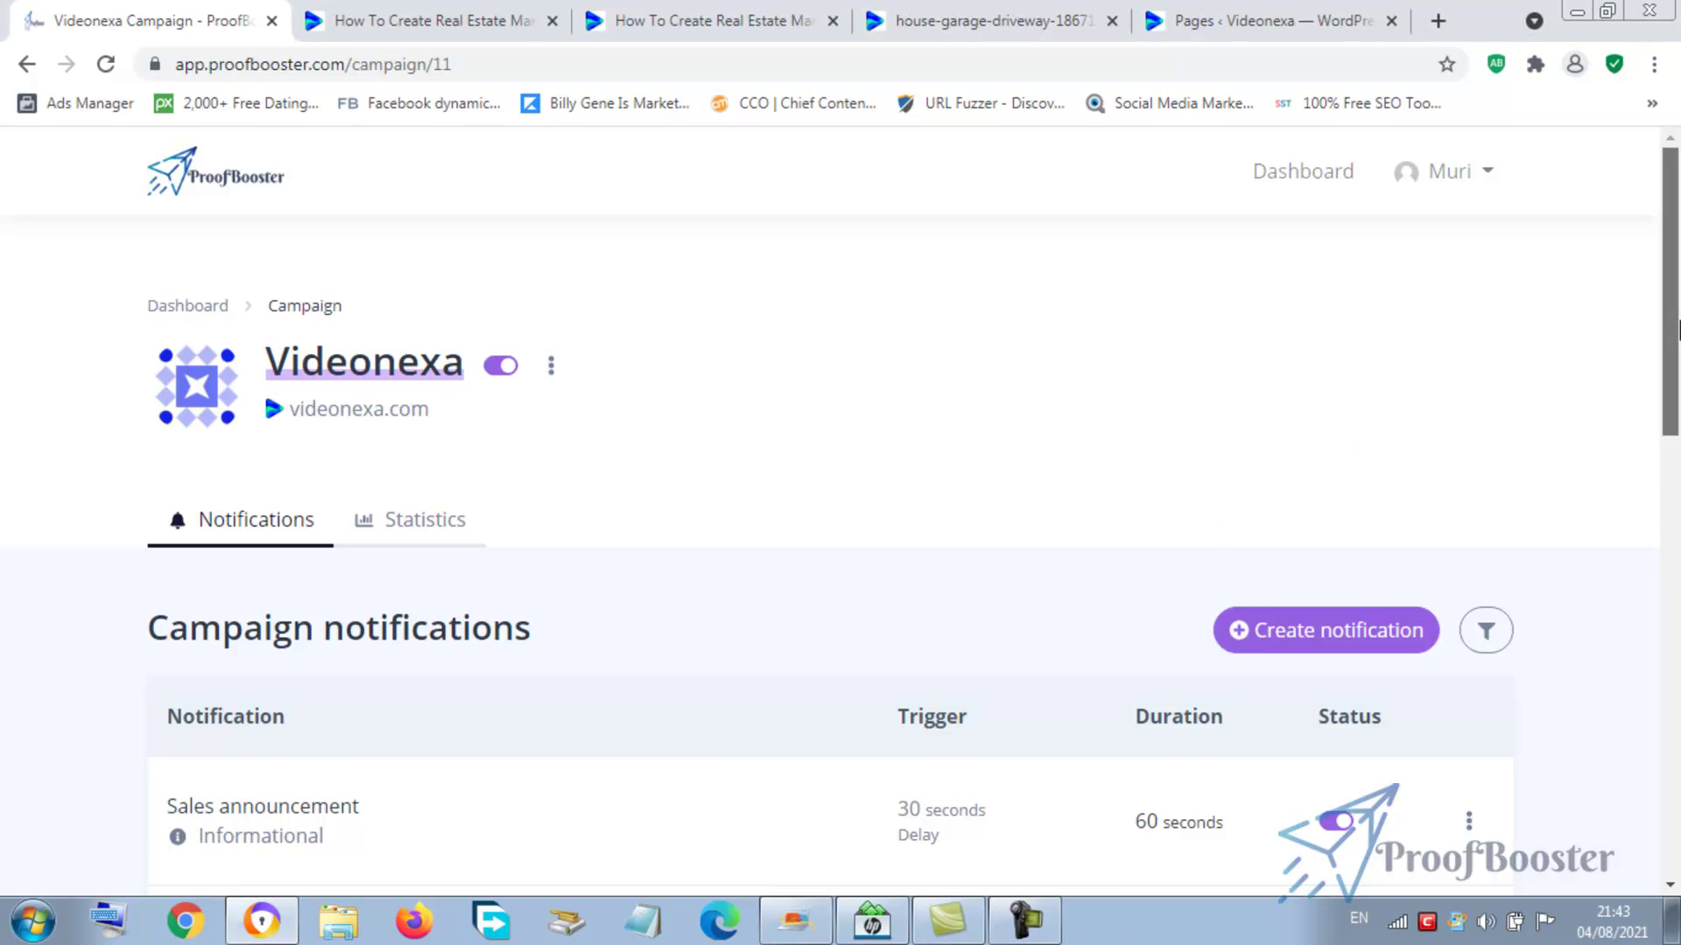
- Create a new Email Collector notification, 'My new notification', for videonexa.com
{"action": "scroll", "coordinate": [1677, 350], "scroll_direction": "down", "scroll_amount": 1}
{"action": "scroll", "coordinate": [1677, 350], "scroll_direction": "up", "scroll_amount": 1}
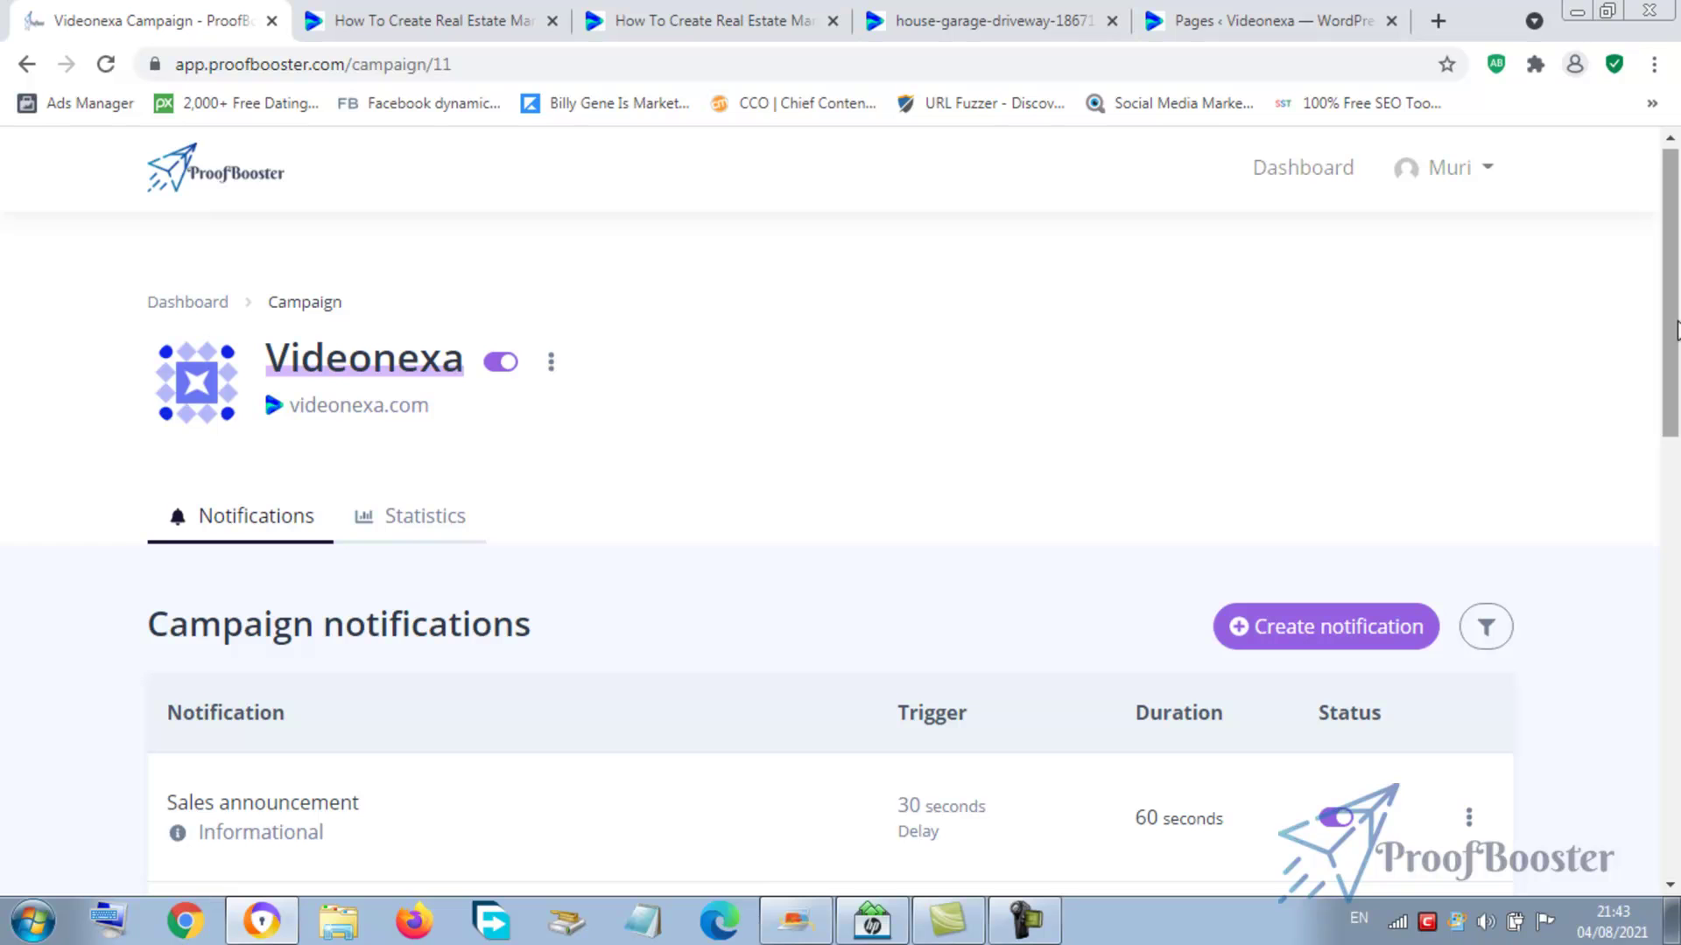
{"action": "left_click_drag", "start_coordinate": [1667, 336], "coordinate": [1664, 376]}
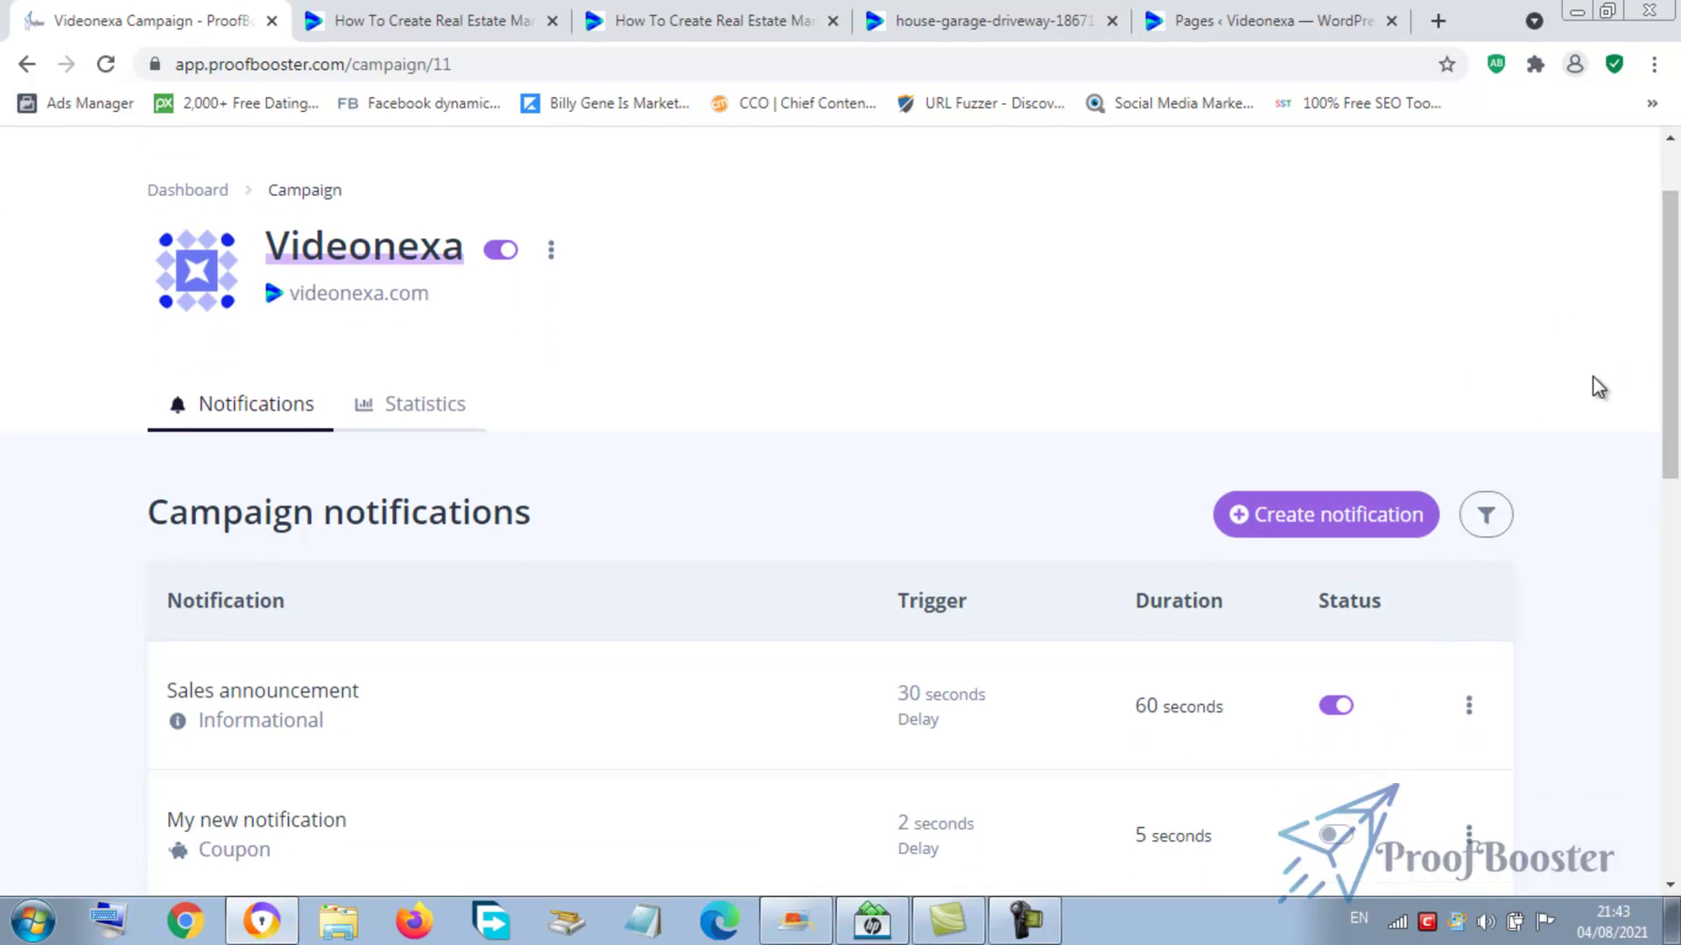
{"action": "mouse_move", "coordinate": [1670, 369]}
{"action": "left_mouse_down"}
{"action": "mouse_move", "coordinate": [1670, 420]}
{"action": "mouse_move", "coordinate": [1672, 398]}
{"action": "left_mouse_up"}
{"action": "left_click", "coordinate": [1280, 440]}
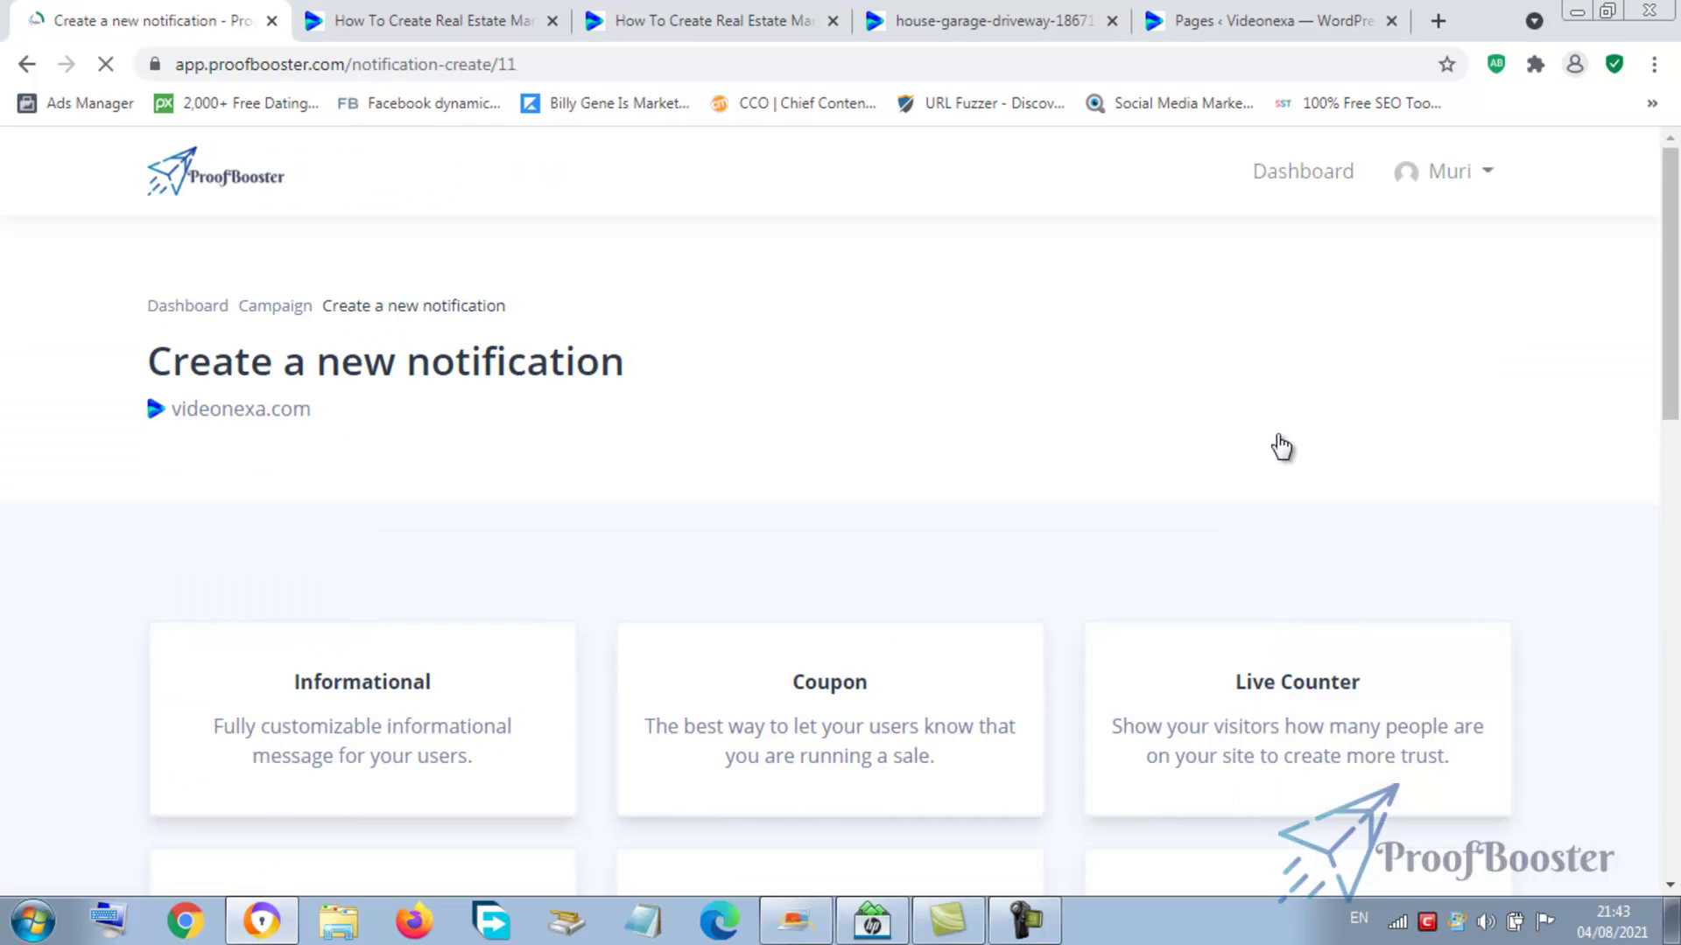
{"action": "scroll", "coordinate": [144, 385], "scroll_direction": "down", "scroll_amount": 8}
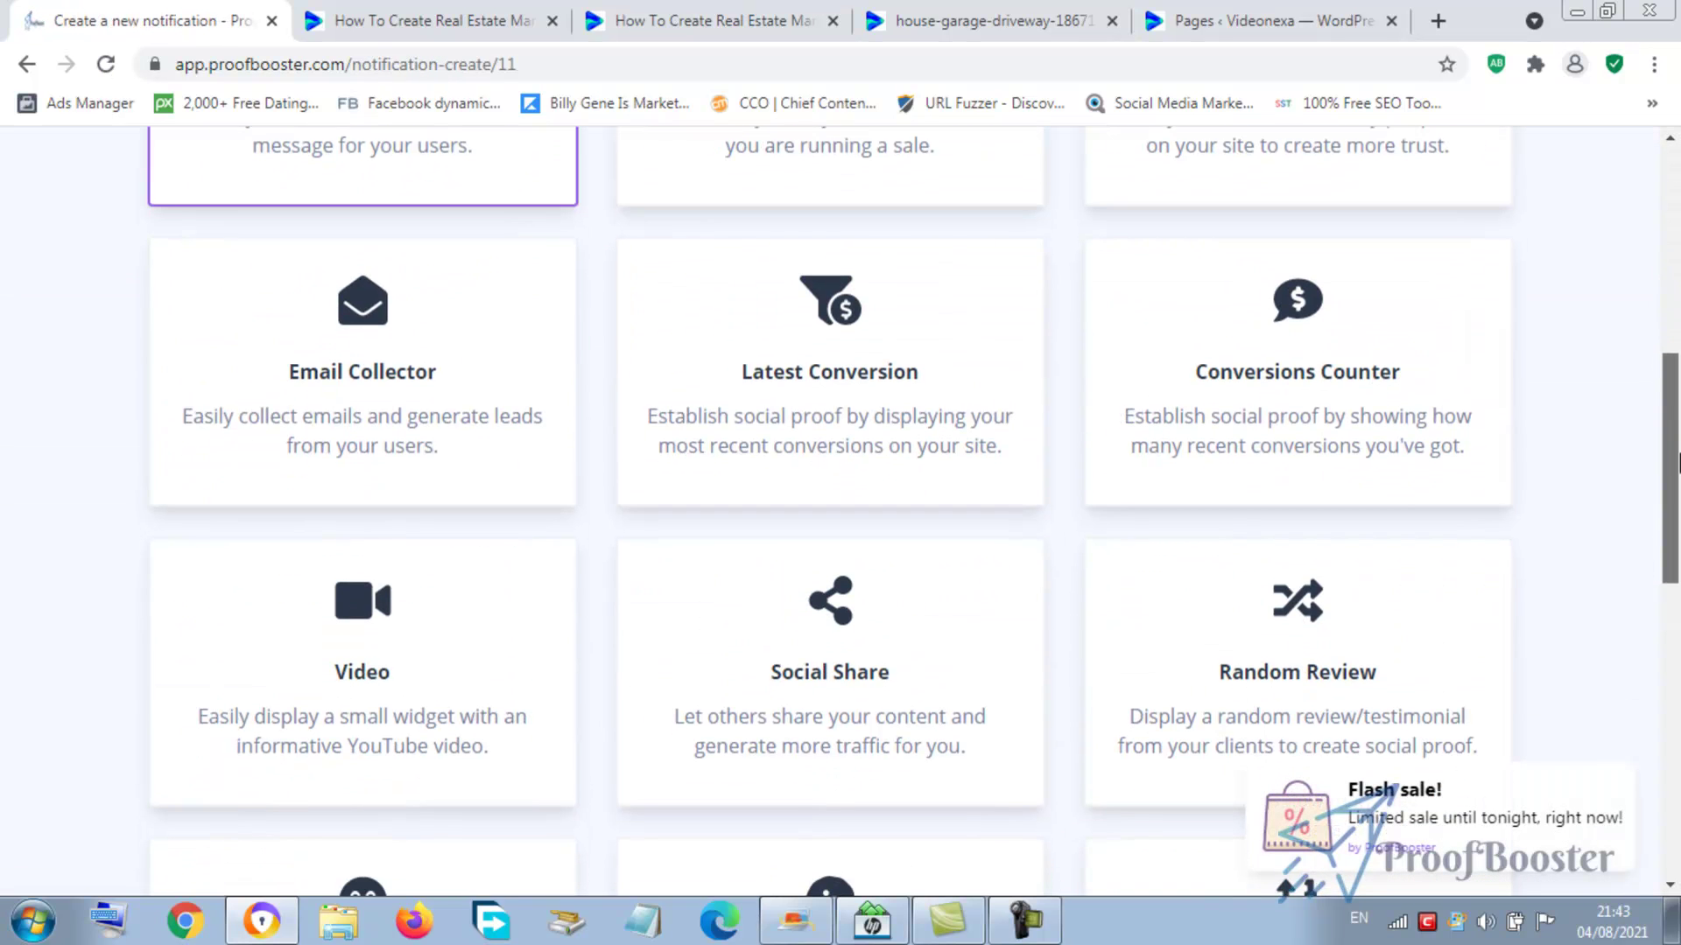
{"action": "left_click", "coordinate": [361, 349]}
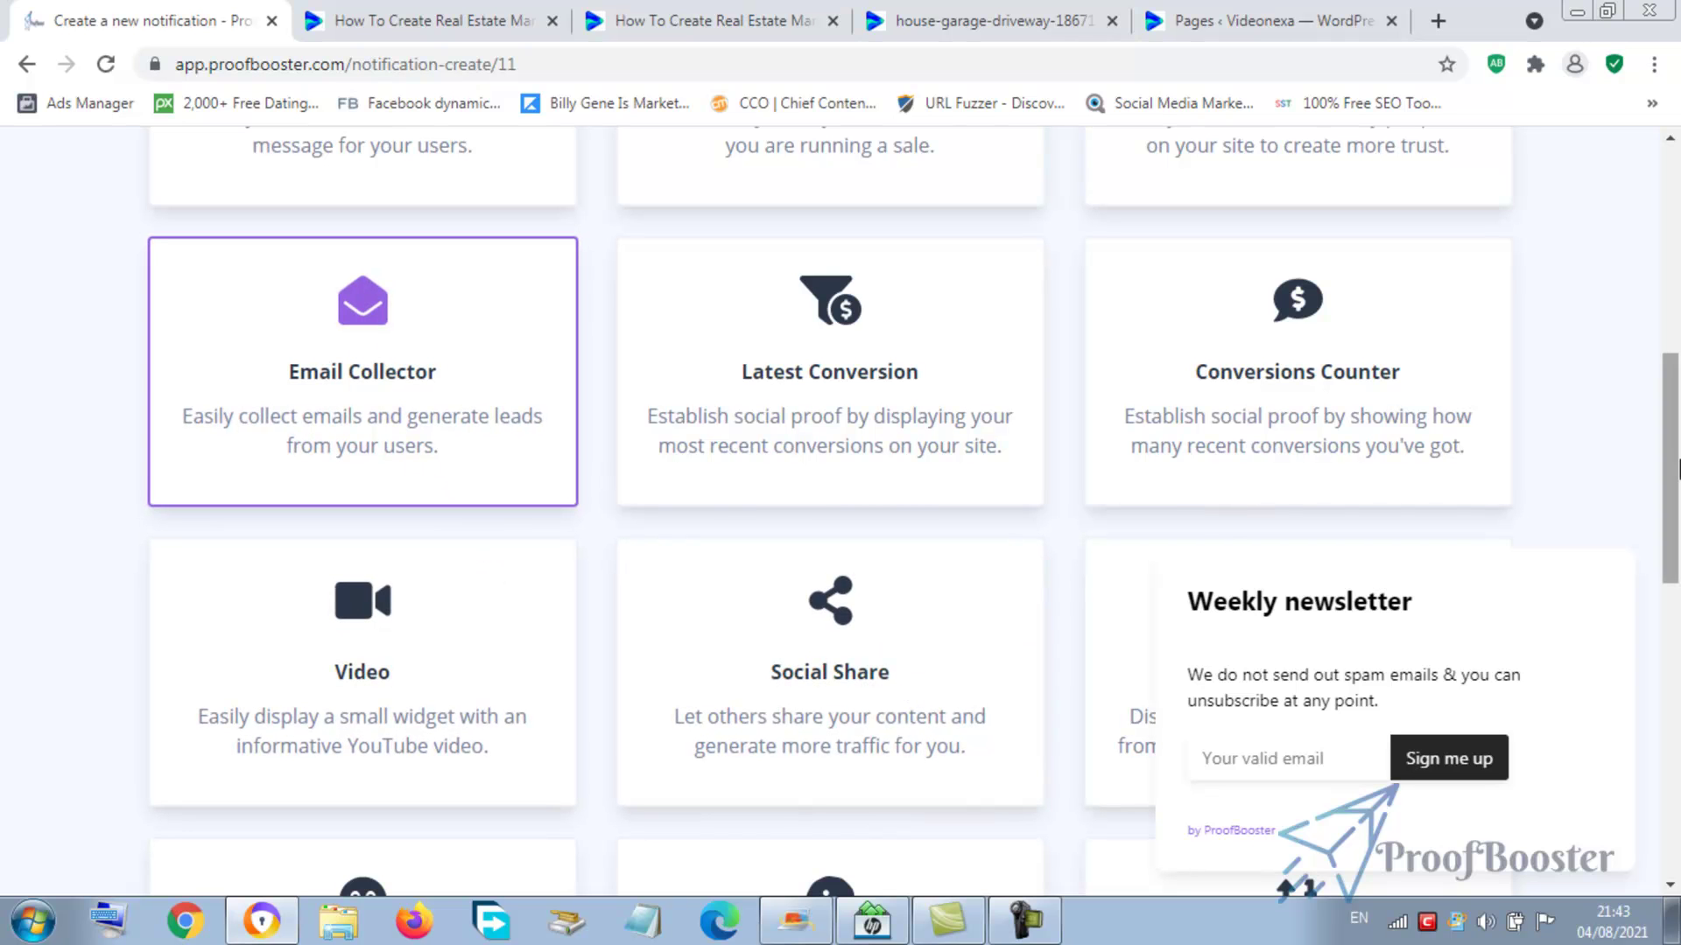
{"action": "scroll", "coordinate": [1295, 679], "scroll_direction": "down", "scroll_amount": 9}
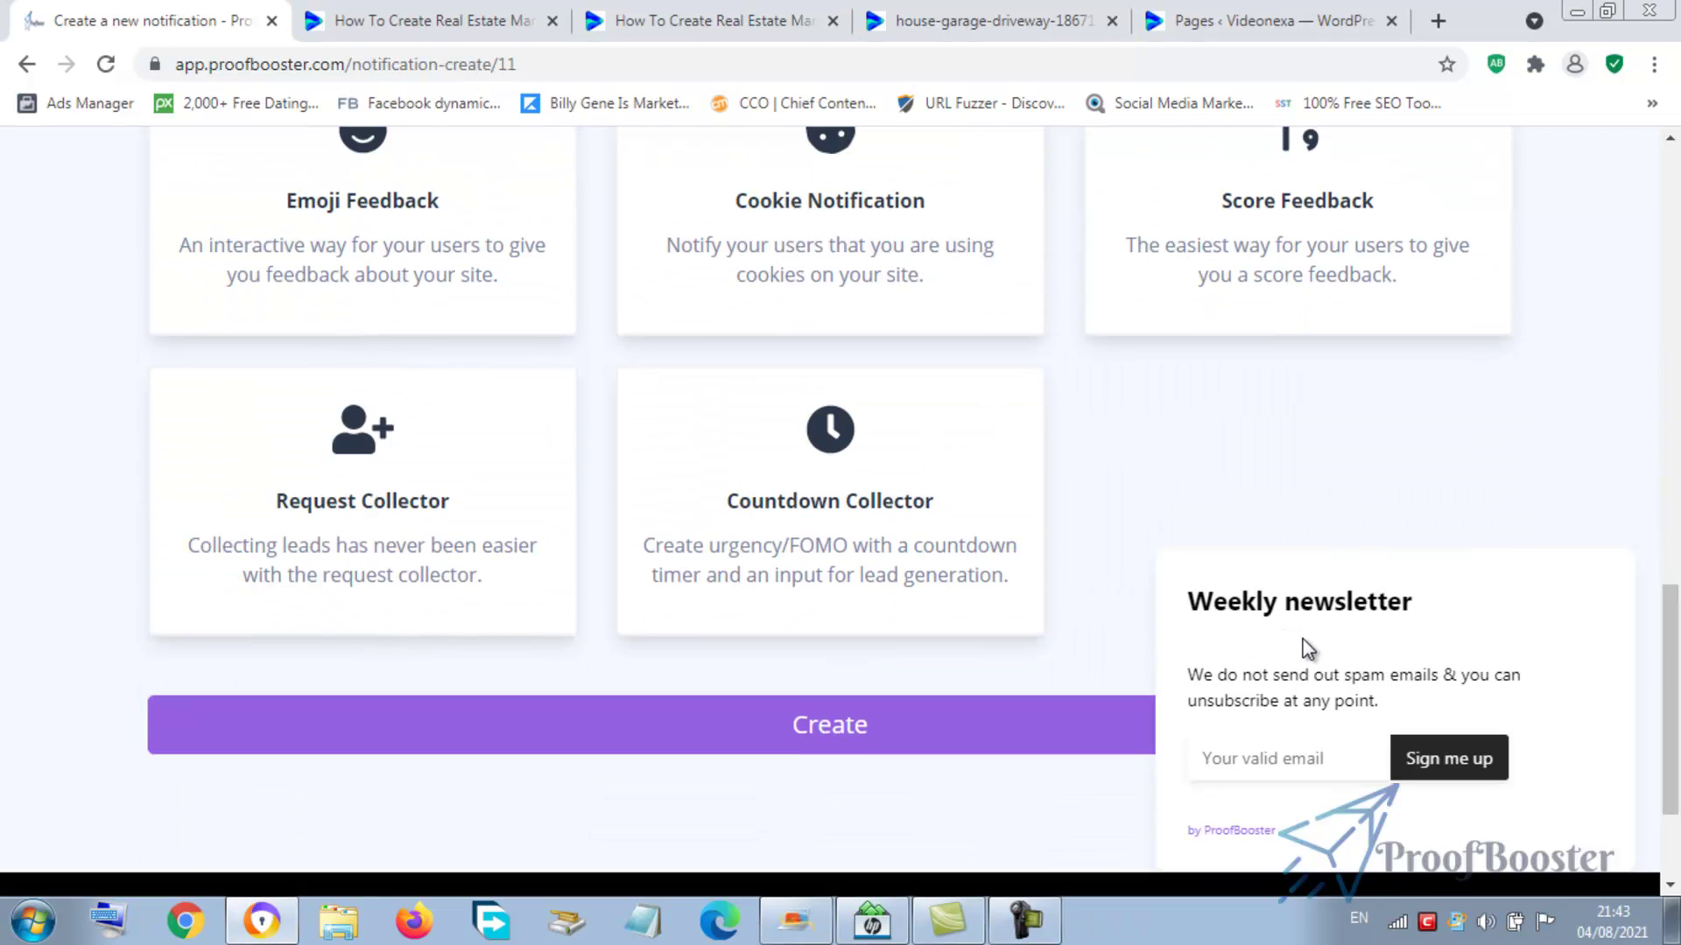
{"action": "left_click", "coordinate": [824, 736]}
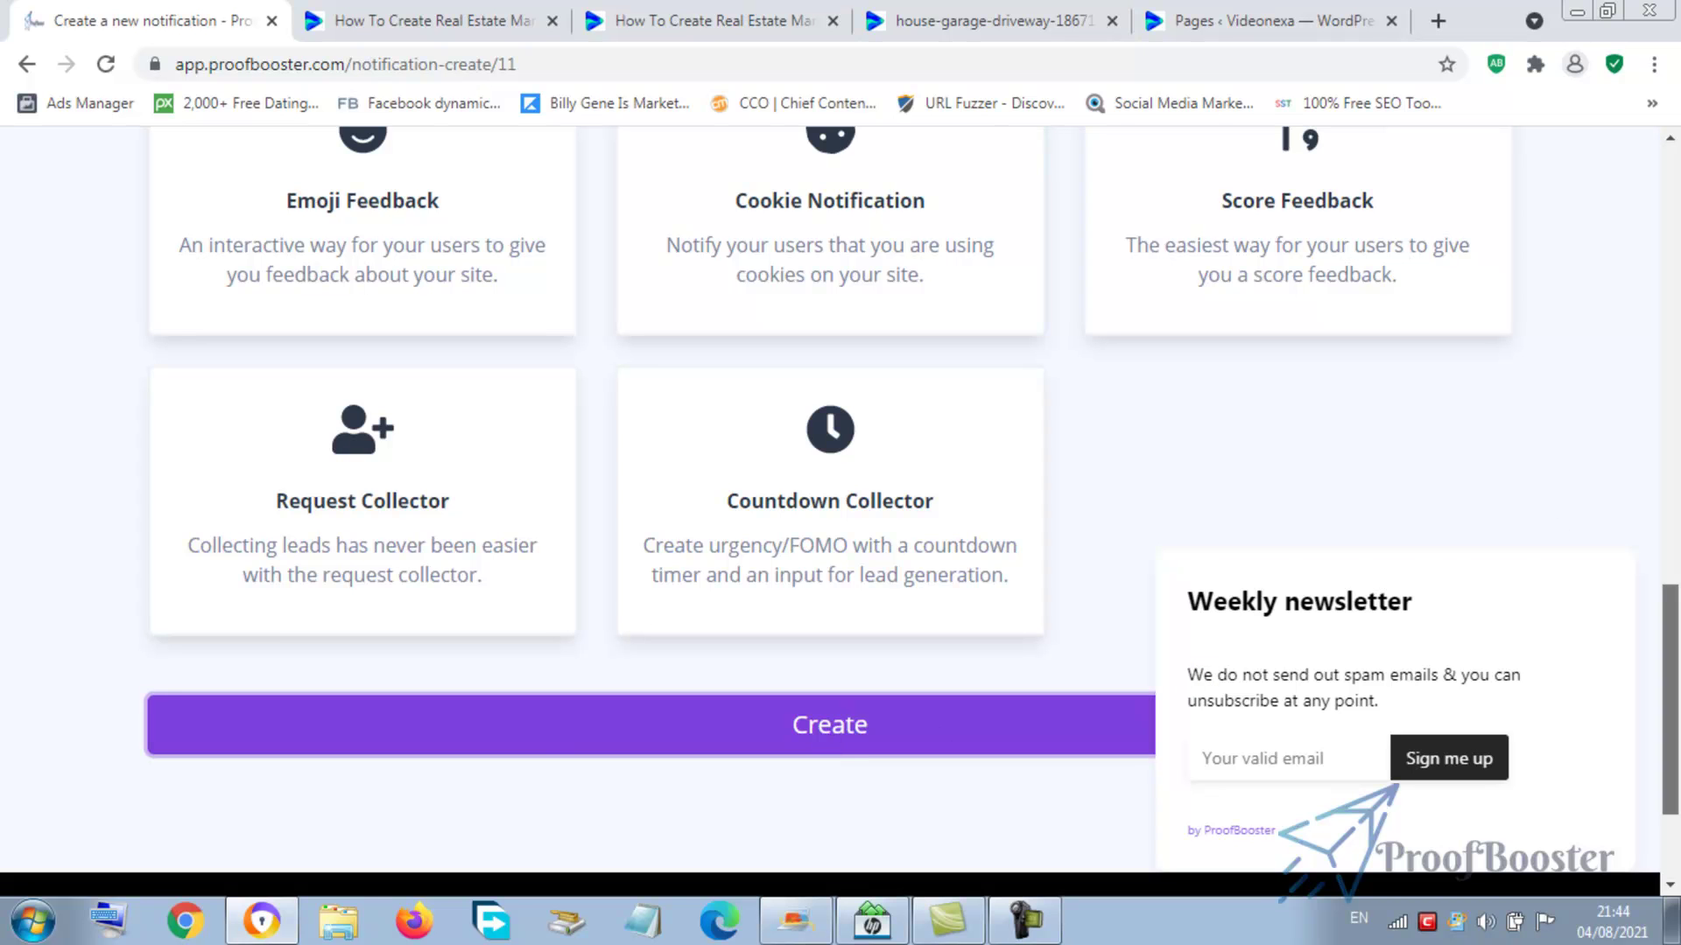
{"action": "left_click_drag", "start_coordinate": [1670, 692], "coordinate": [1657, 446]}
{"action": "scroll", "coordinate": [1050, 526], "scroll_direction": "up", "scroll_amount": 8}
{"action": "scroll", "coordinate": [837, 613], "scroll_direction": "down", "scroll_amount": 15}
- Create the Email Collector notification and rename it 'Email Leads'
{"action": "left_click", "coordinate": [777, 727]}
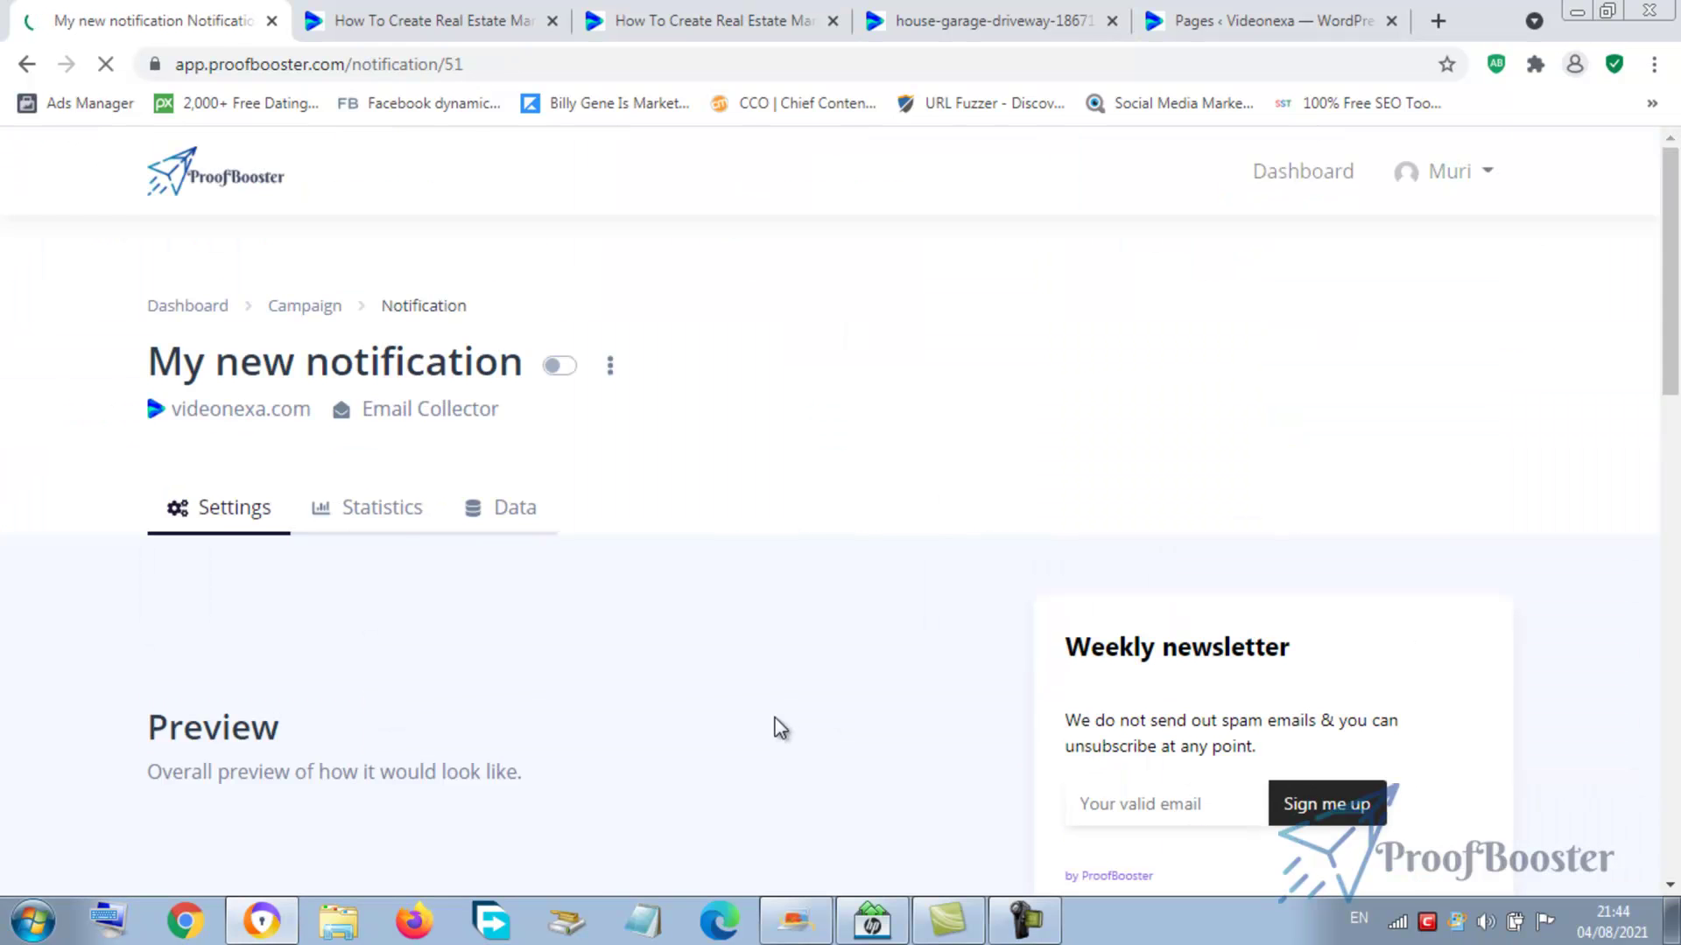
{"action": "scroll", "coordinate": [1177, 396], "scroll_direction": "down", "scroll_amount": 4}
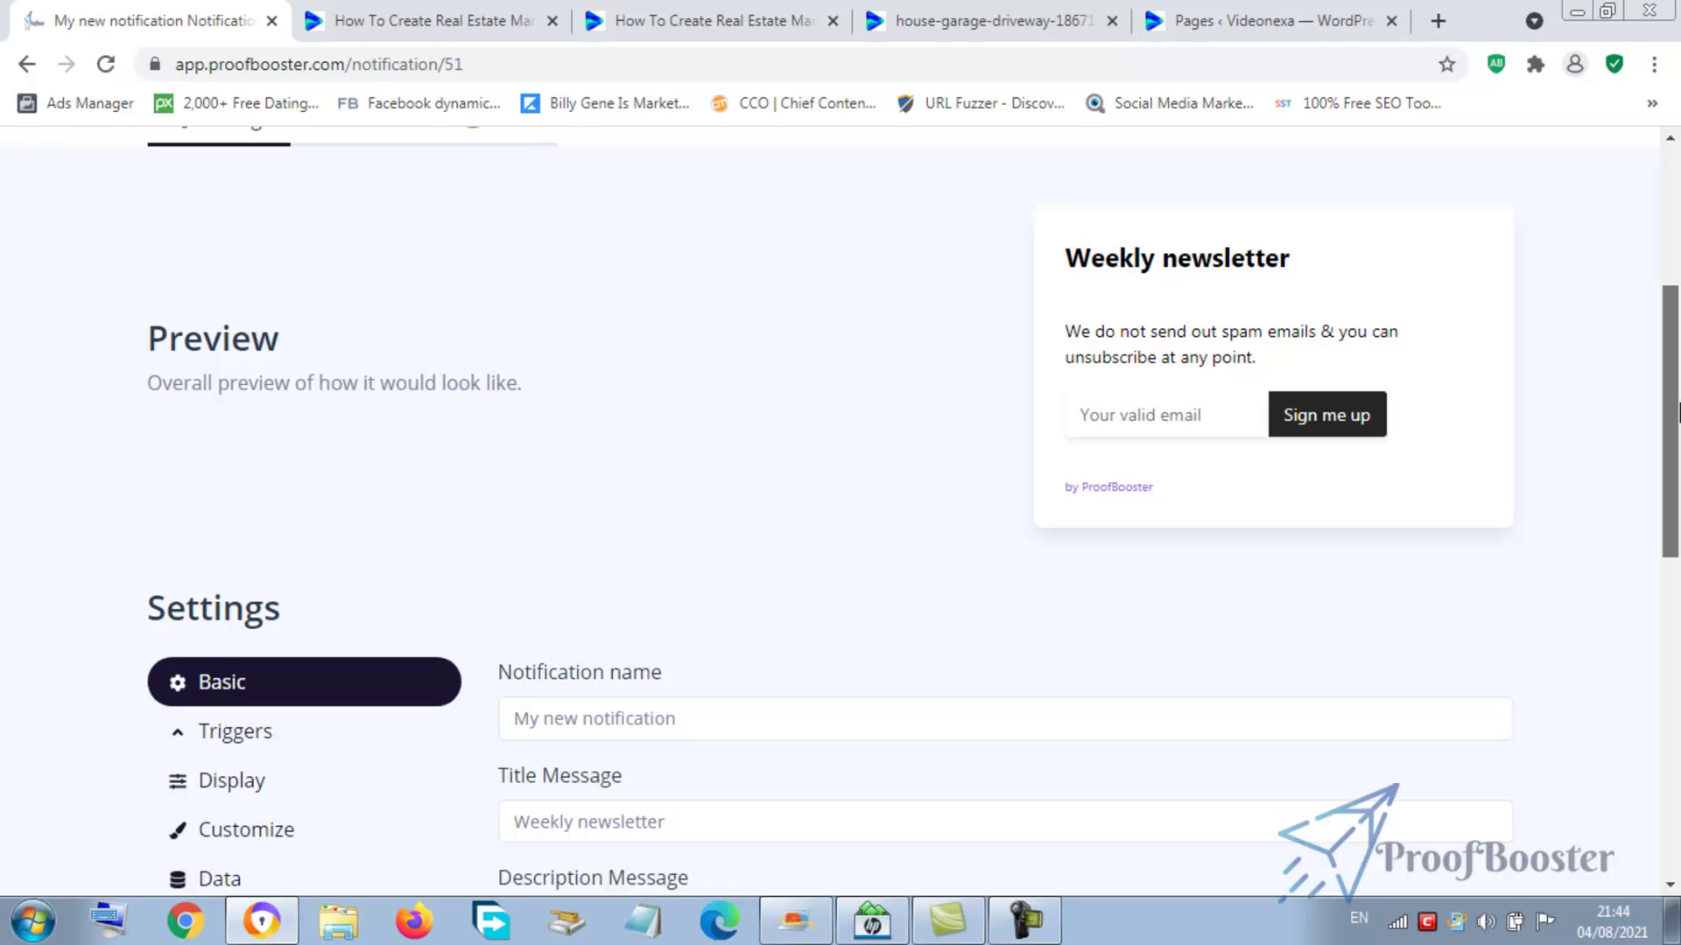
{"action": "left_click_drag", "start_coordinate": [1678, 411], "coordinate": [1678, 595]}
{"action": "left_click", "coordinate": [661, 201]}
{"action": "left_click_drag", "start_coordinate": [716, 198], "coordinate": [516, 203]}
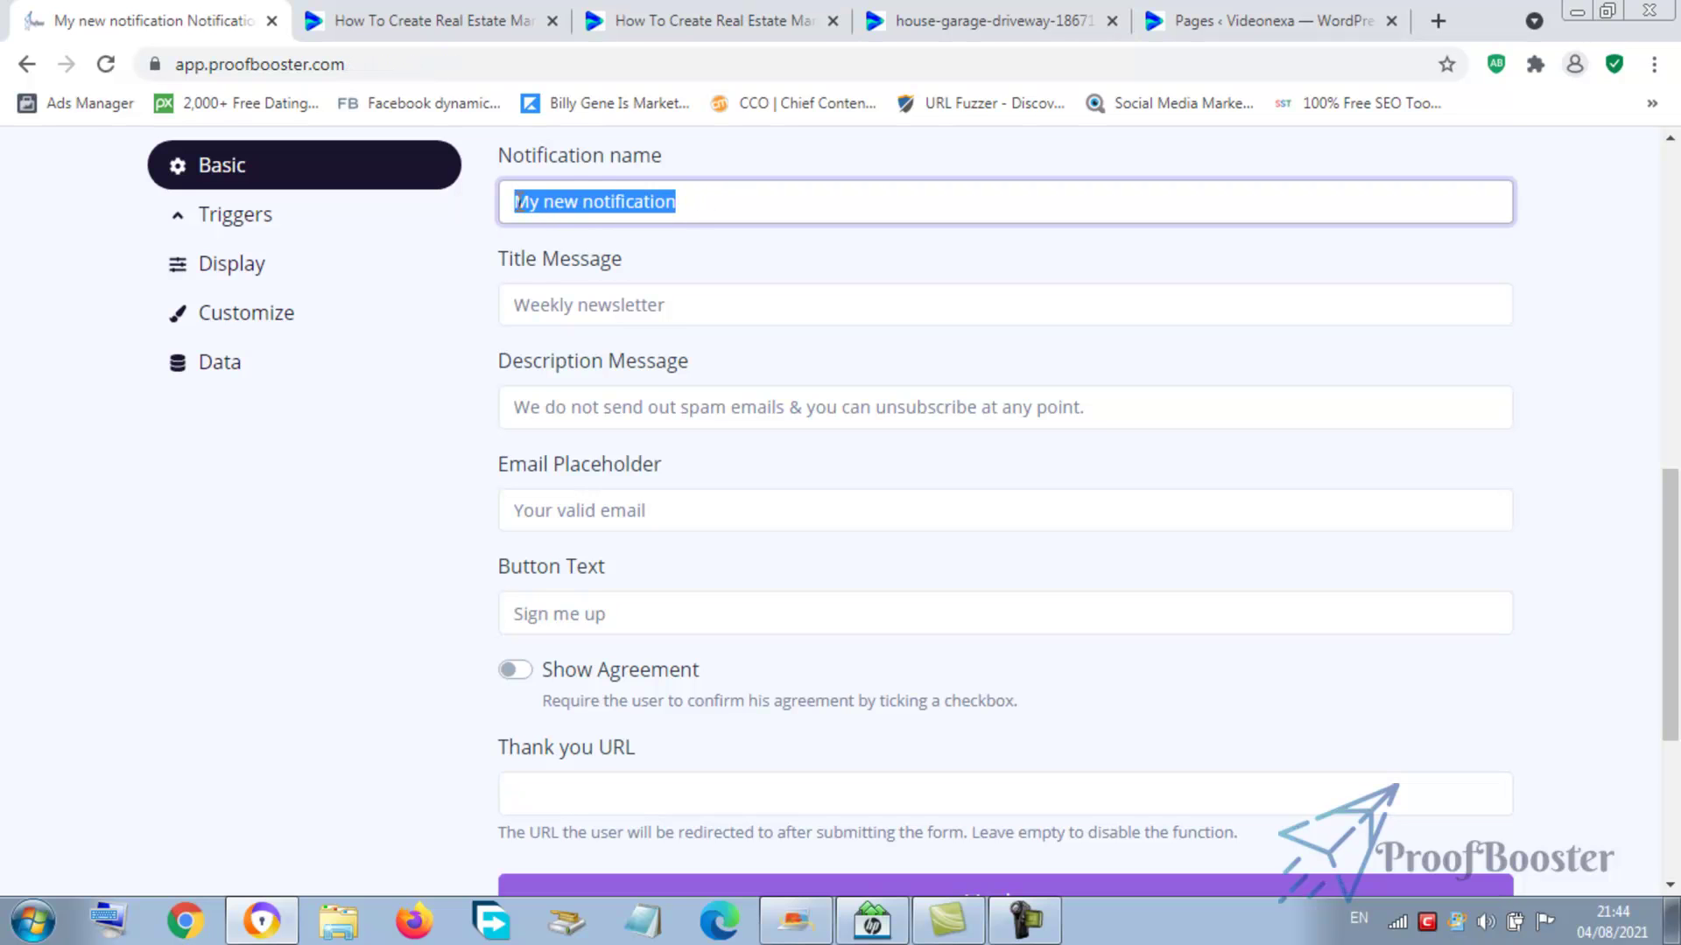
{"action": "type", "text": "Ema"}
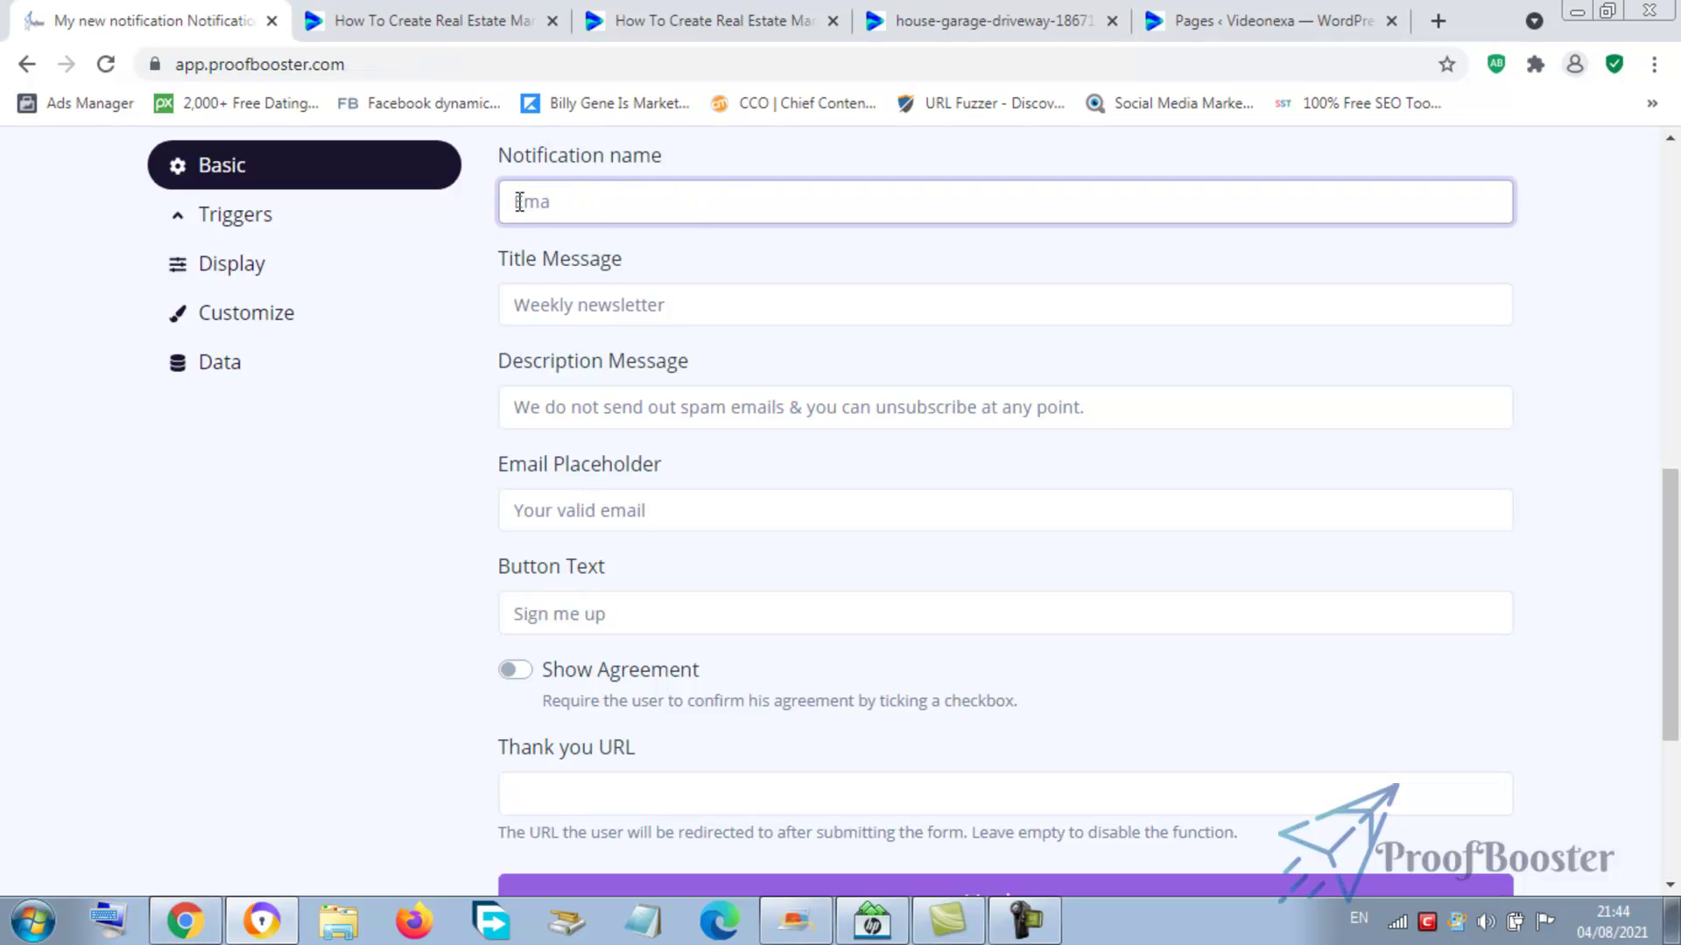
{"action": "type", "text": "il Leads"}
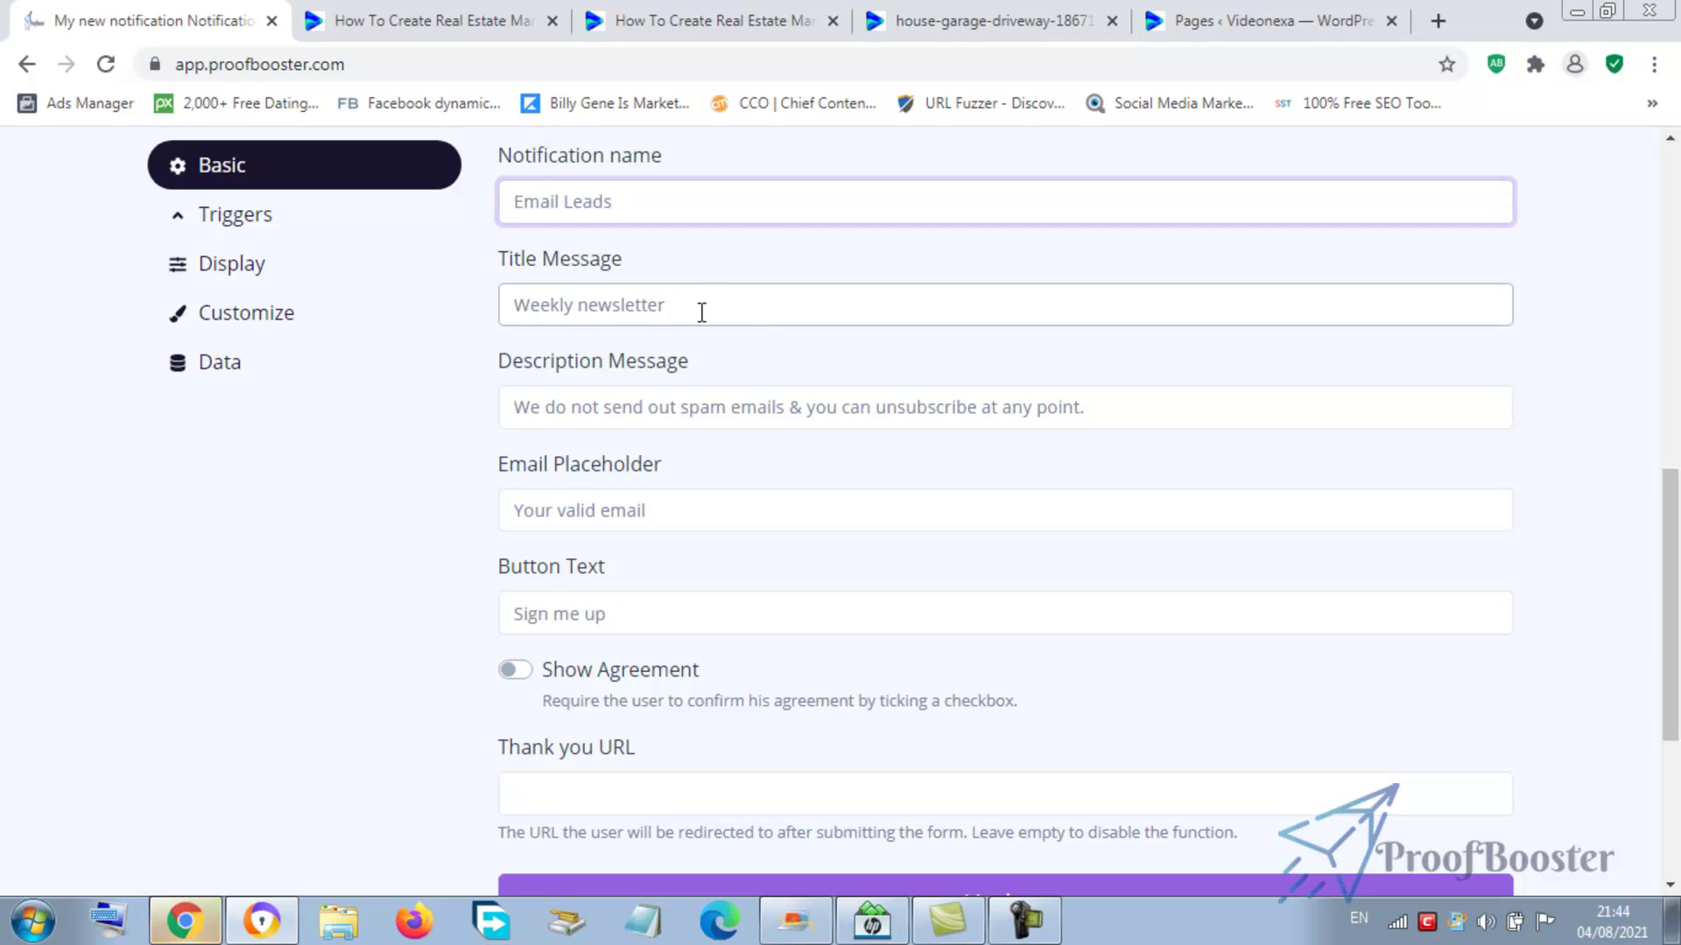
- Select the default Title Message 'Weekly newsletter' to replace it
{"action": "scroll", "coordinate": [701, 312], "scroll_direction": "up", "scroll_amount": 8}
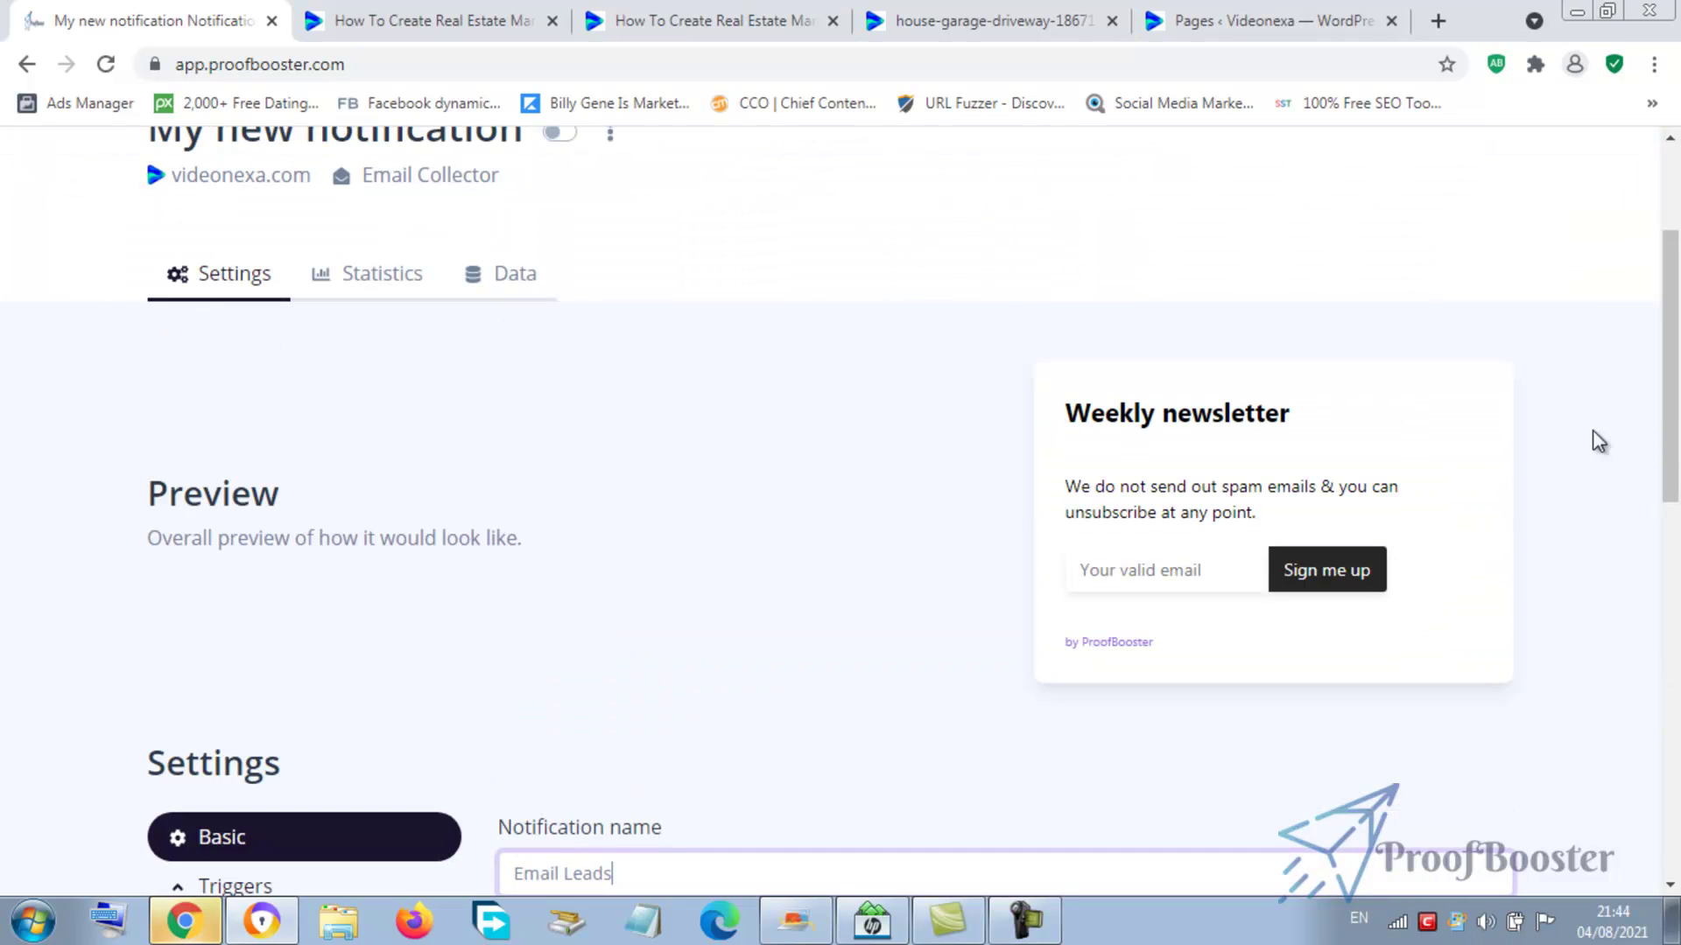
{"action": "left_click_drag", "start_coordinate": [1670, 337], "coordinate": [1676, 490]}
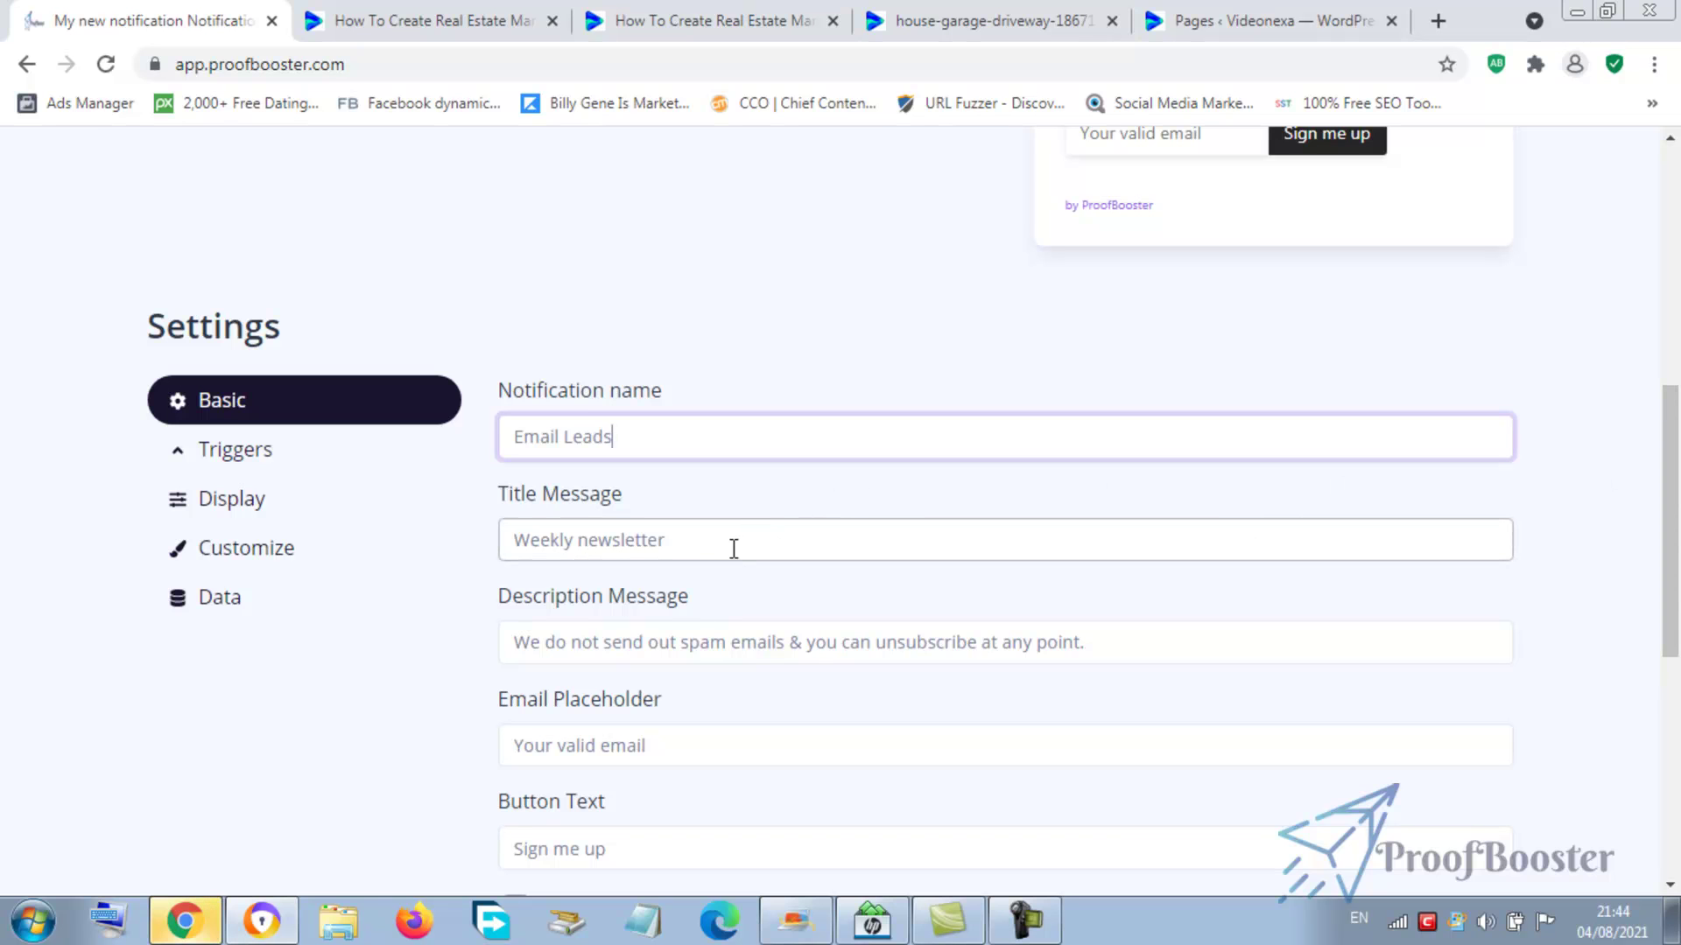
{"action": "left_click_drag", "start_coordinate": [734, 549], "coordinate": [511, 549]}
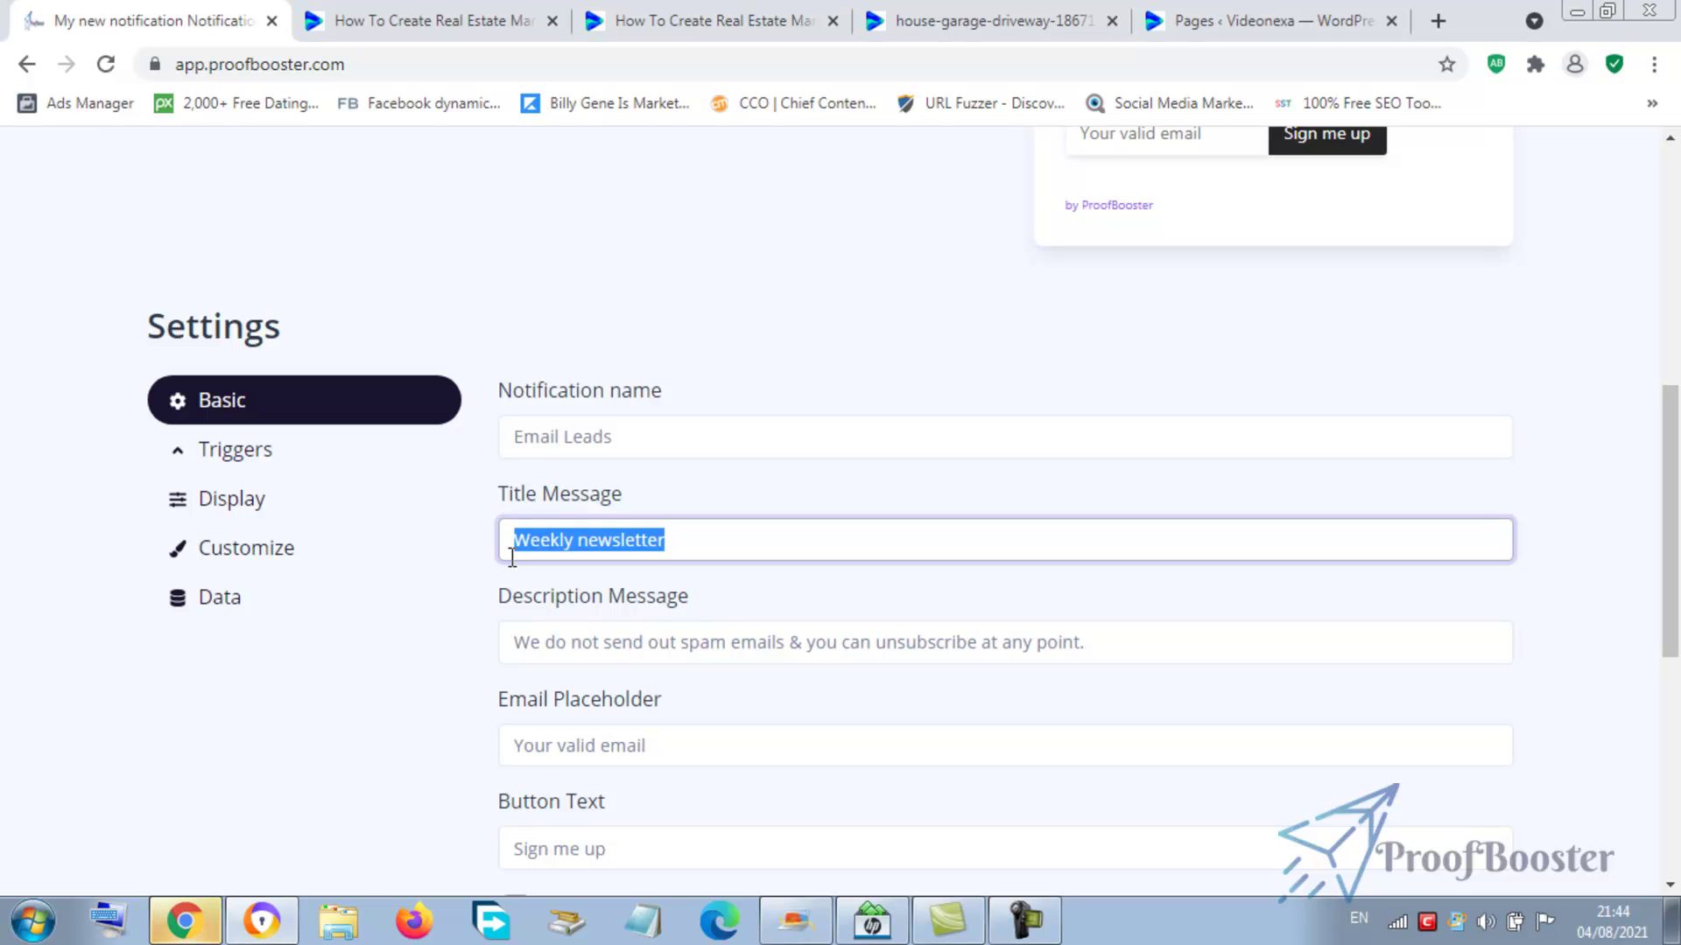
- Type the new title 'Subribe To Our Newsletter' into Title Message
{"action": "type", "text": "Subribe"}
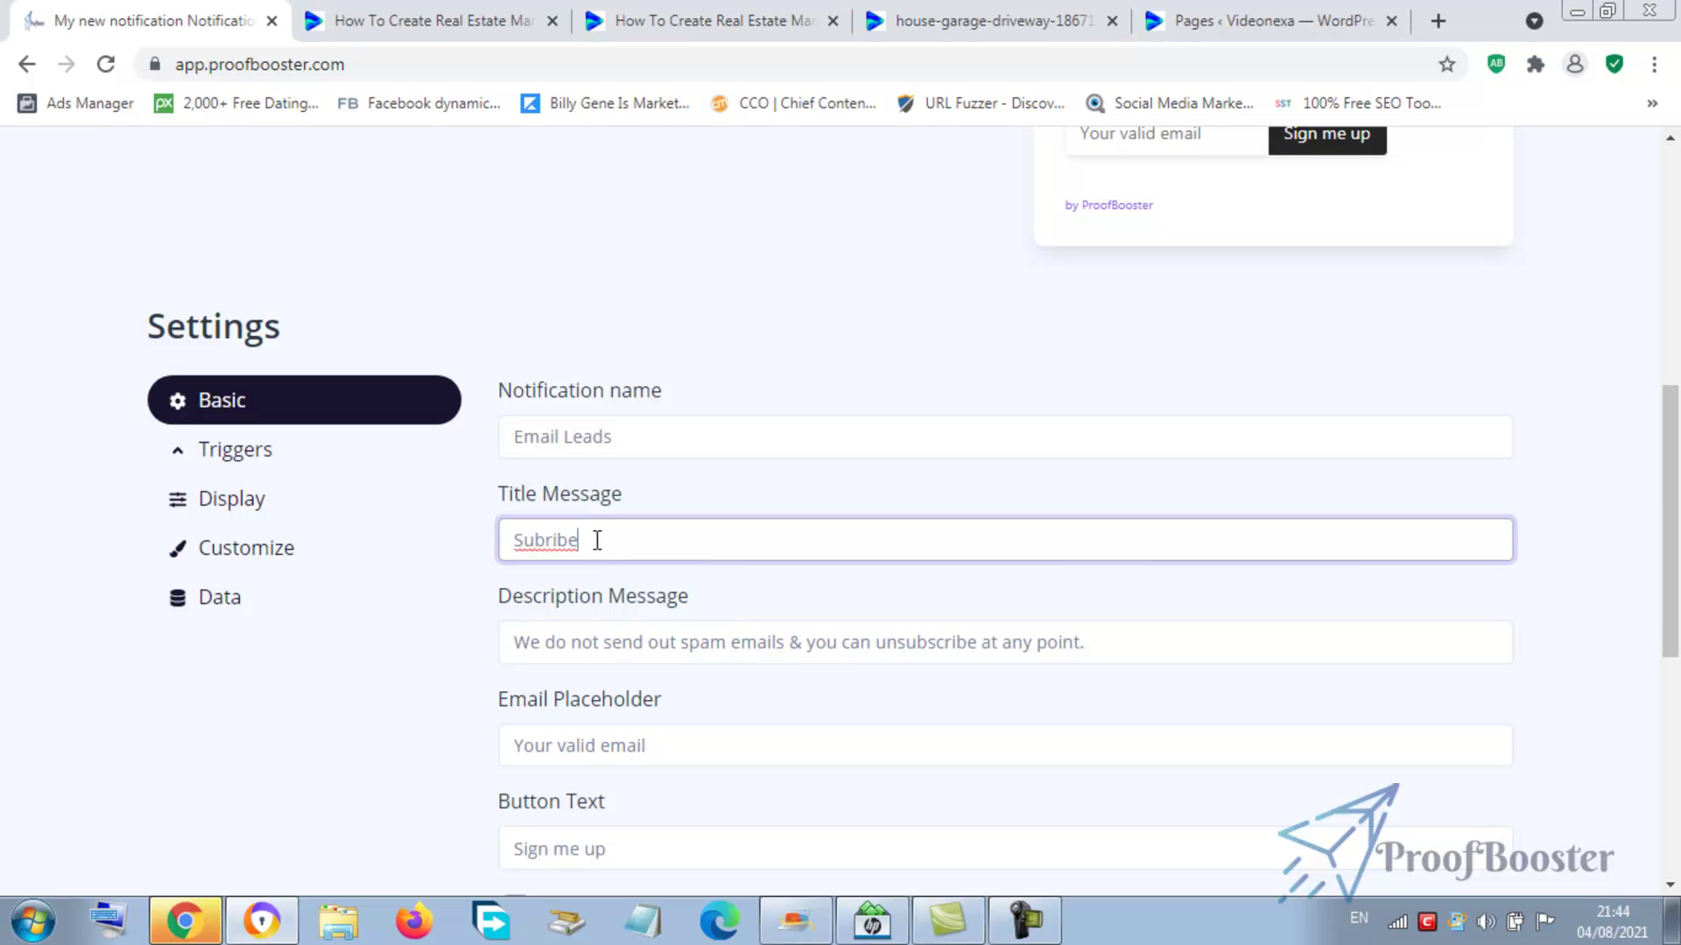
{"action": "type", "text": "To Our"}
{"action": "right_click", "coordinate": [595, 539]}
{"action": "left_click", "coordinate": [530, 539]}
{"action": "left_click", "coordinate": [665, 541]}
{"action": "type", "text": "Newsletter"}
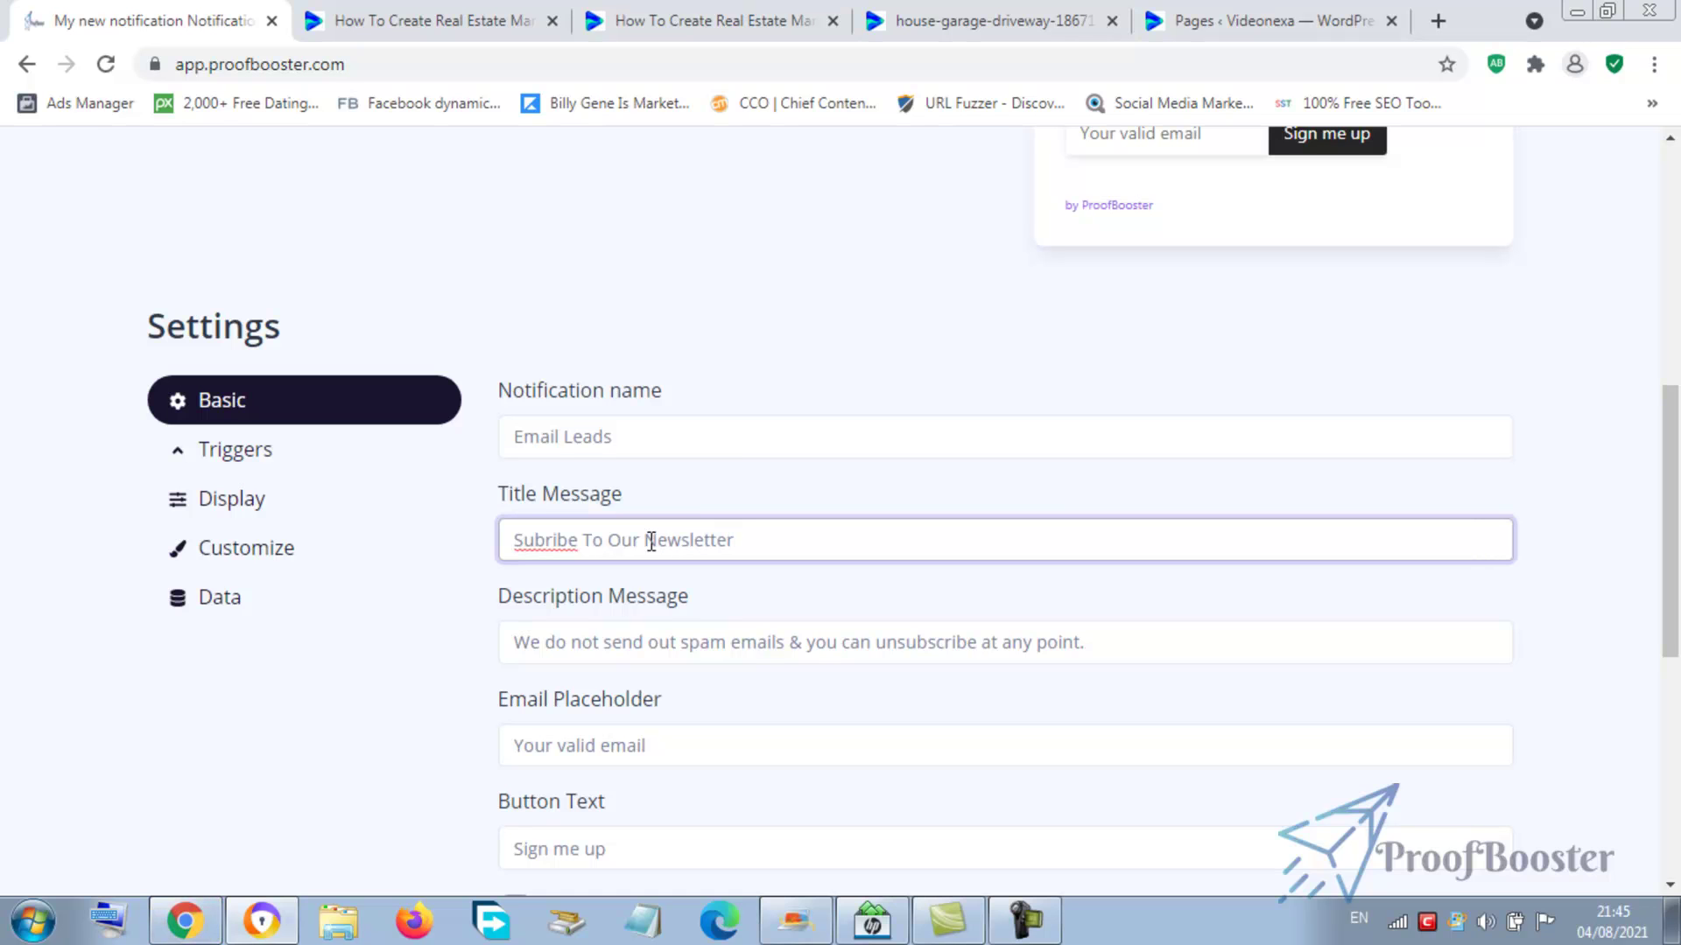
- Correct the misspelled first word to 'Subscribe' using the spelling suggestion
{"action": "left_click", "coordinate": [543, 542]}
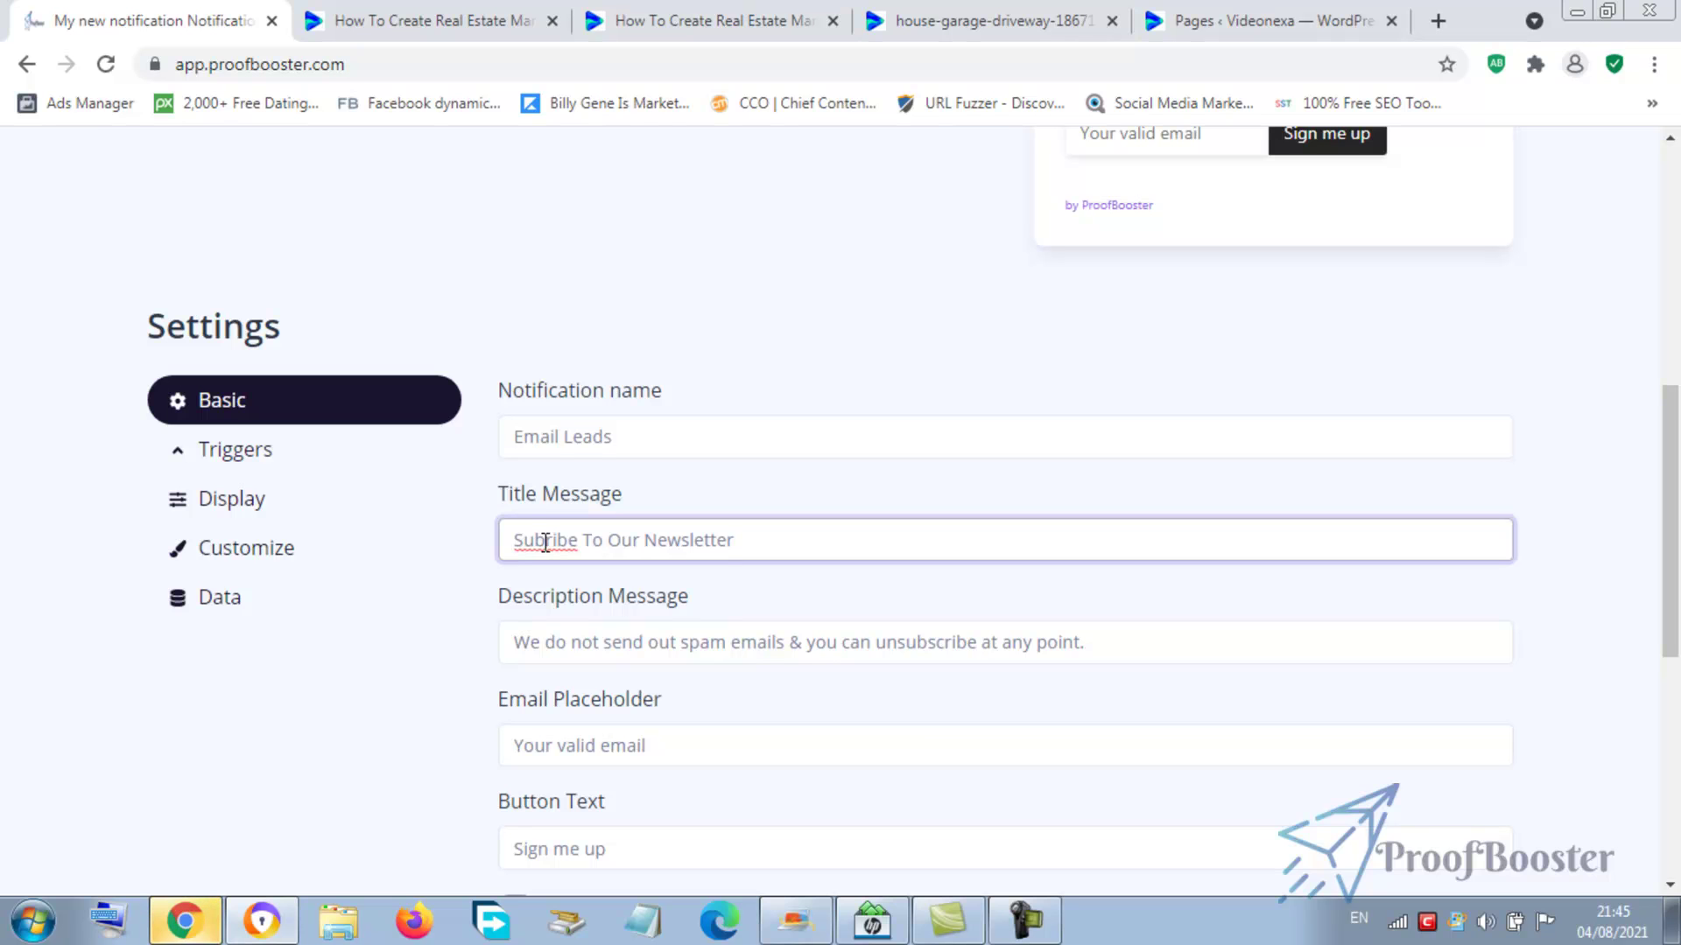
{"action": "type", "text": "s"}
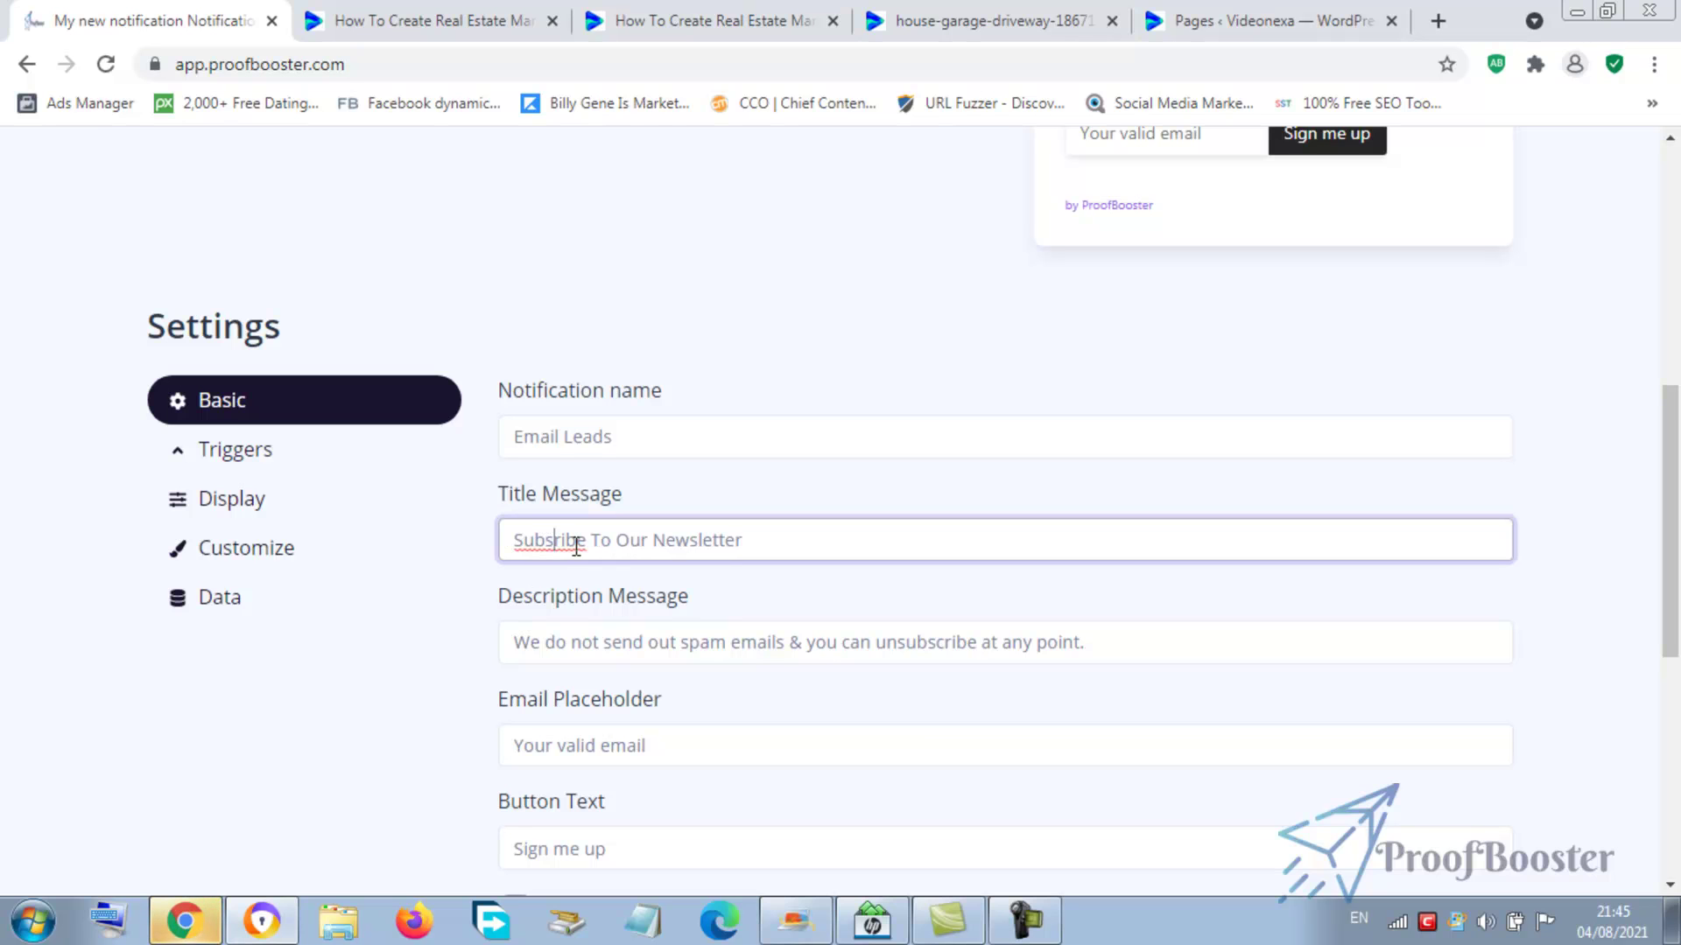
{"action": "key", "text": "BackSpace"}
{"action": "type", "text": "c"}
{"action": "double_click", "coordinate": [631, 542]}
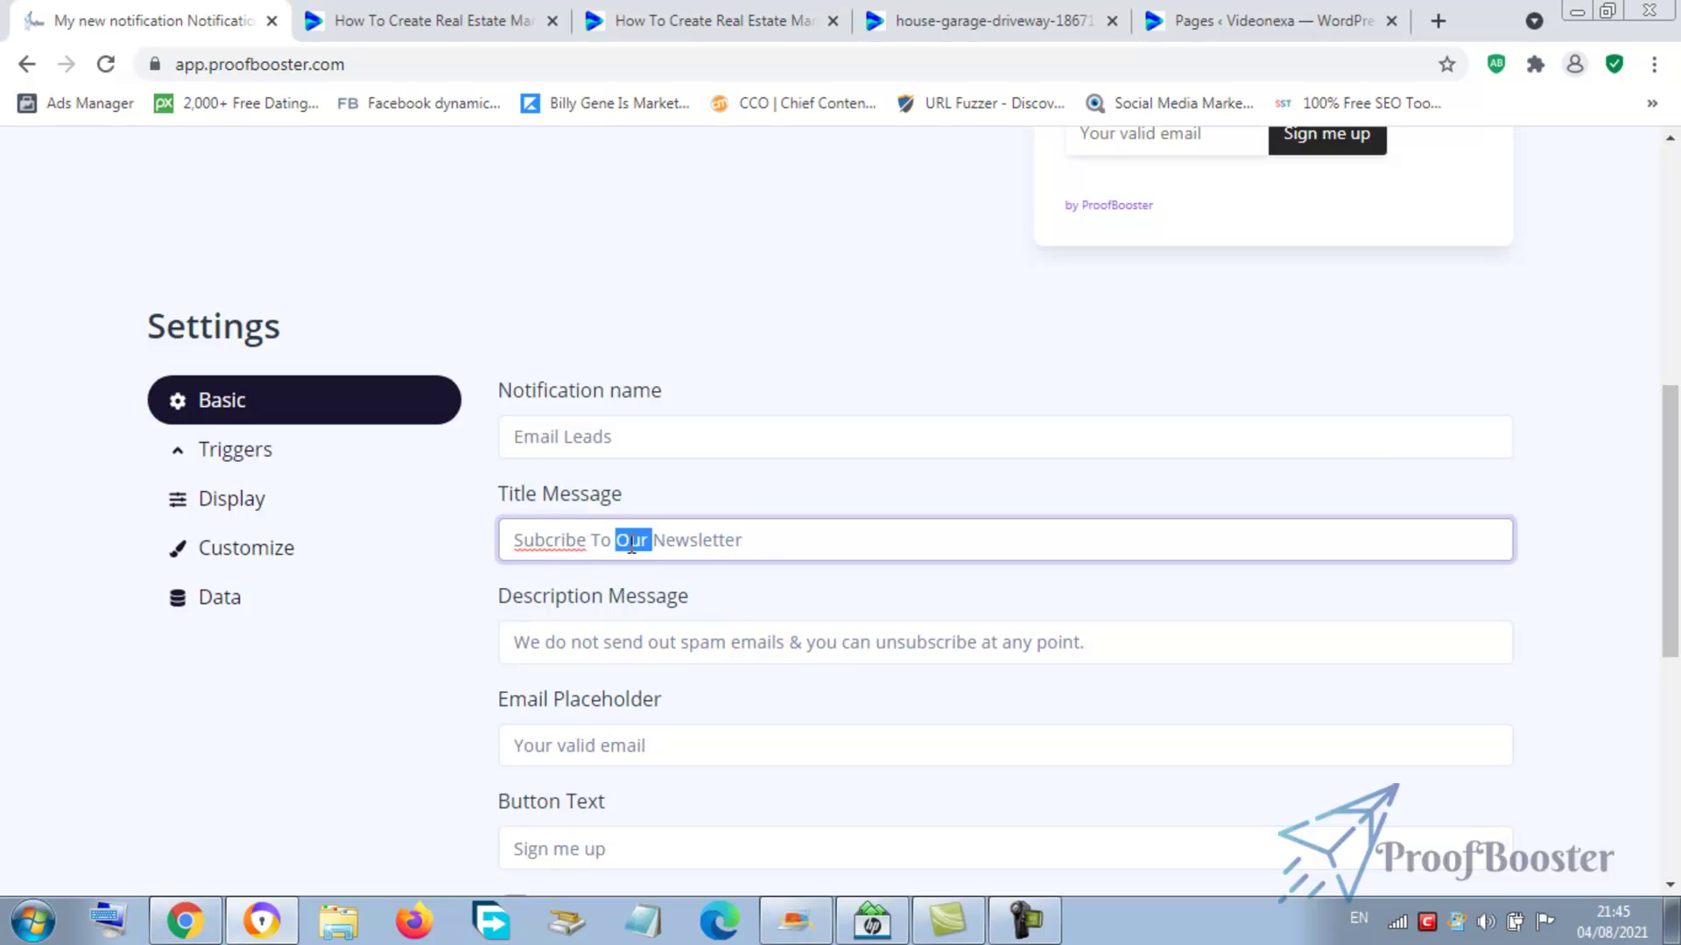
{"action": "left_click", "coordinate": [527, 541]}
{"action": "right_click", "coordinate": [536, 543]}
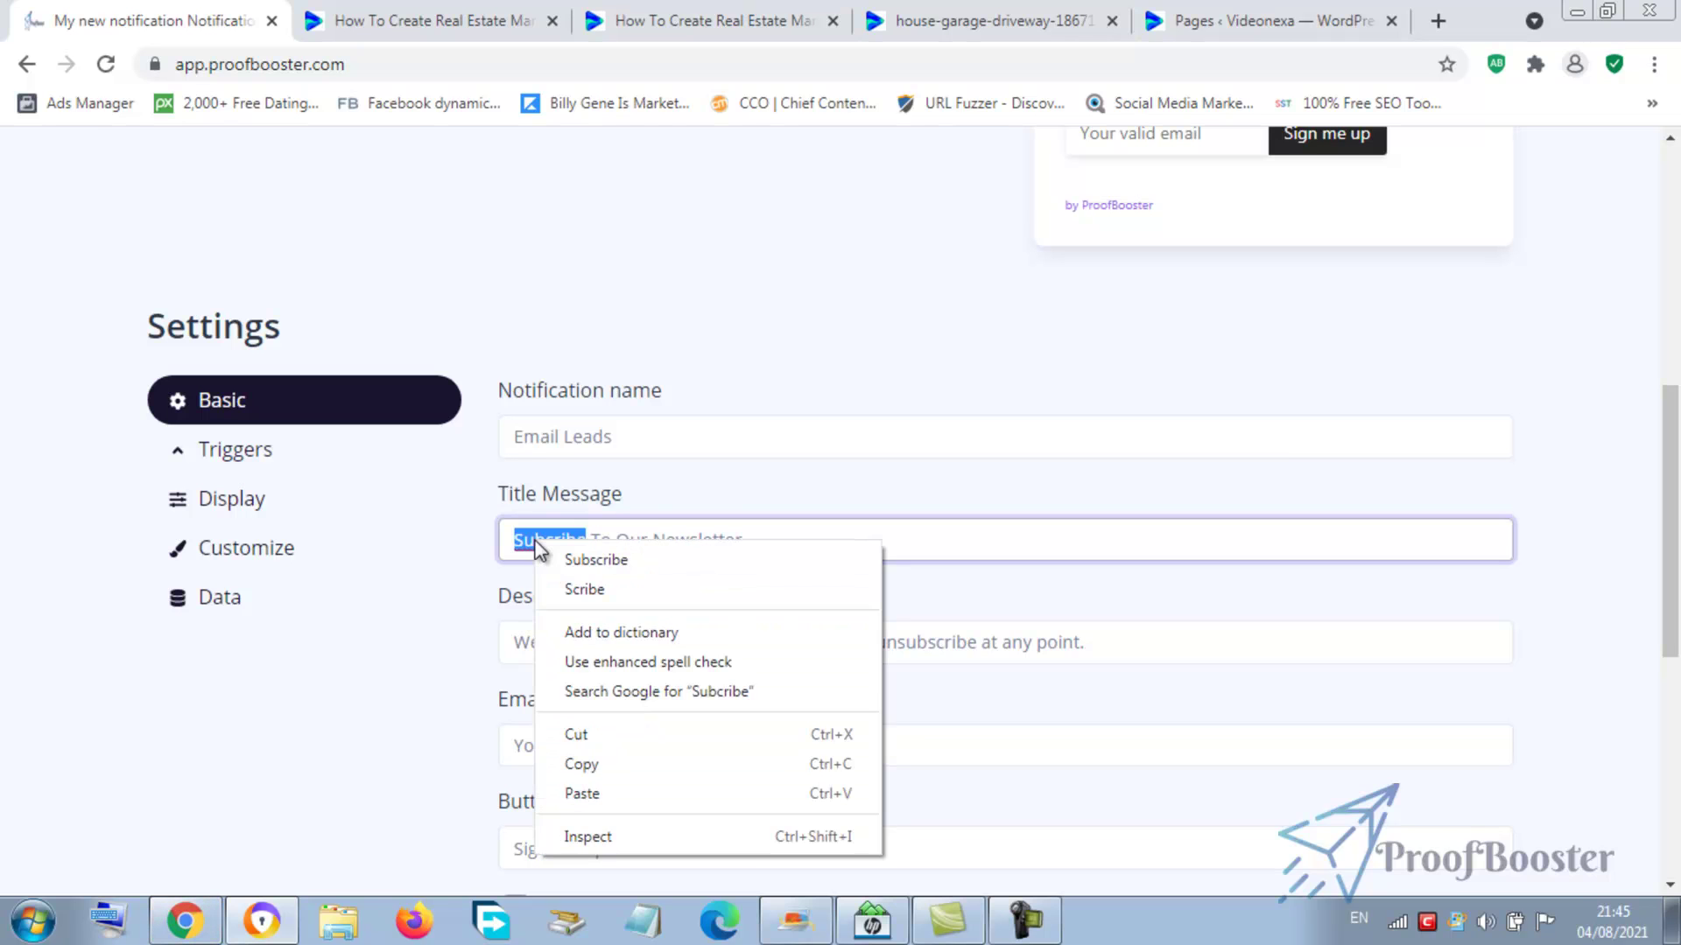
{"action": "left_click", "coordinate": [592, 560]}
{"action": "left_click", "coordinate": [788, 532]}
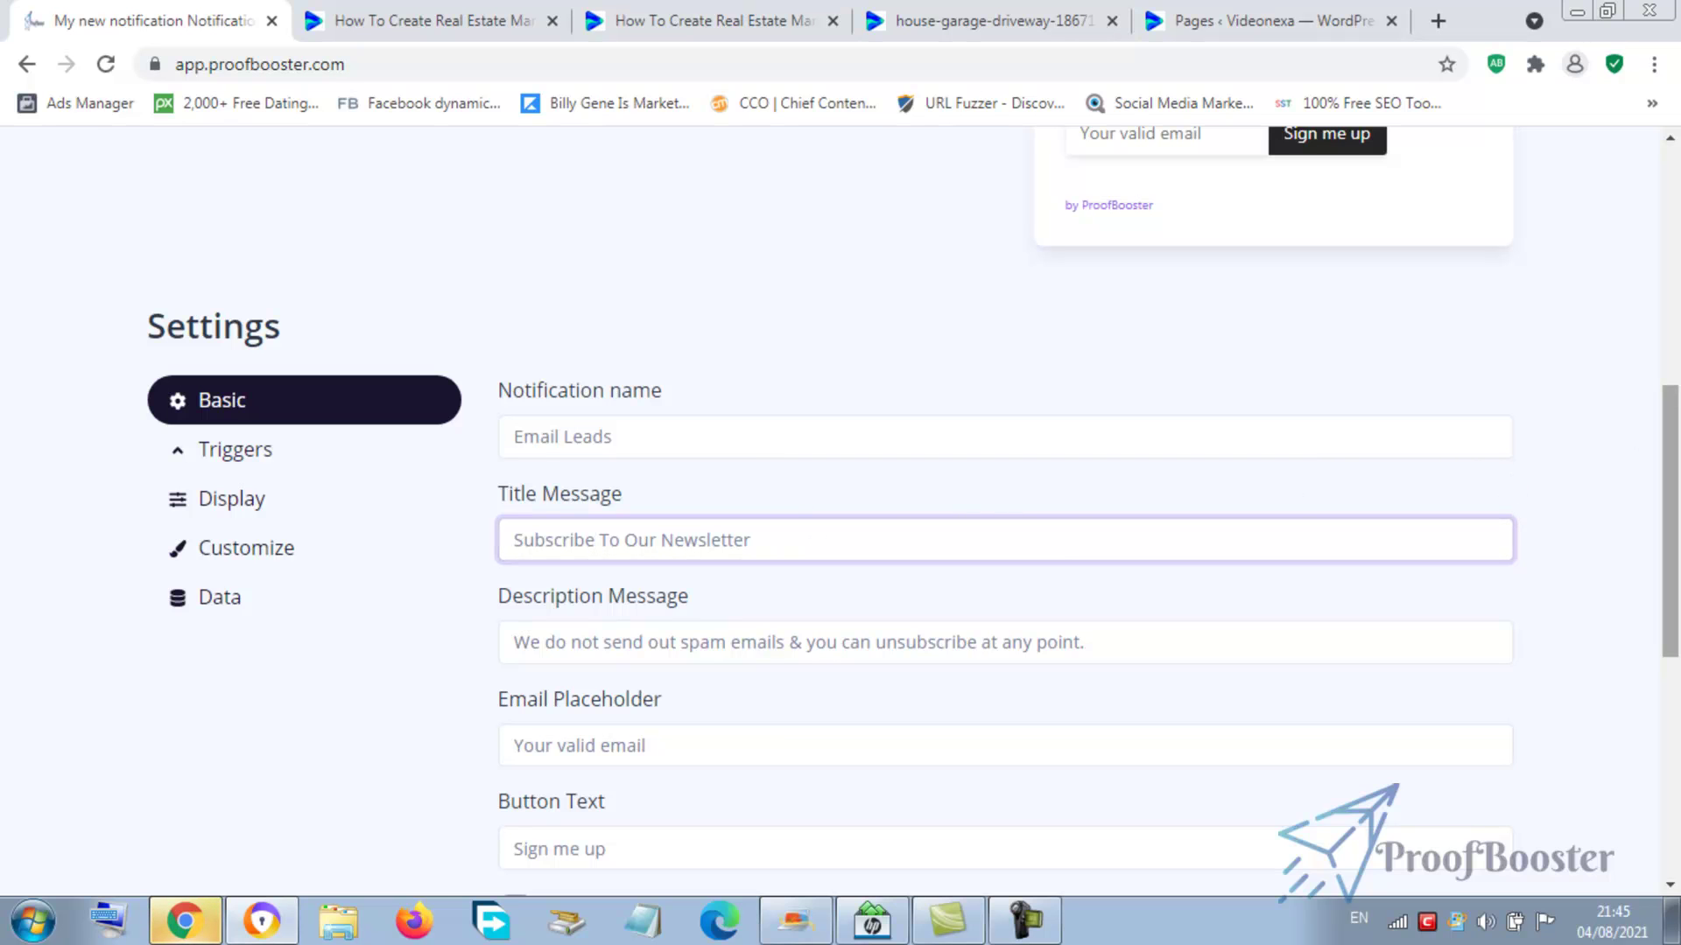
{"action": "scroll", "coordinate": [954, 581], "scroll_direction": "down", "scroll_amount": 1}
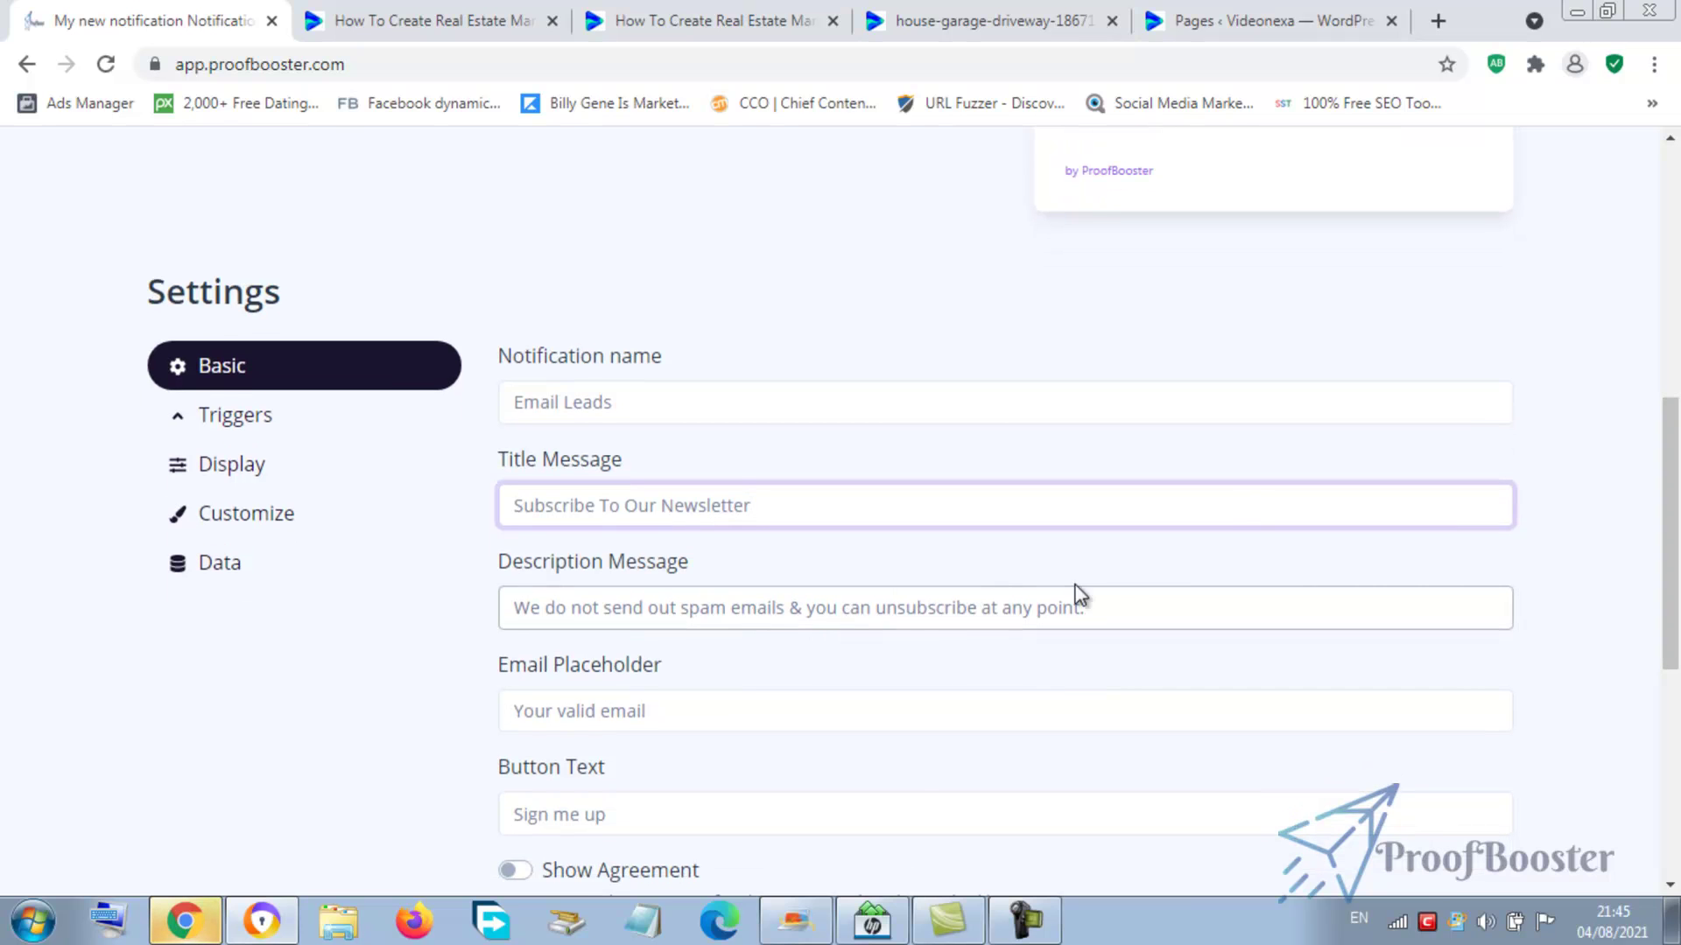
{"action": "left_click", "coordinate": [1114, 607]}
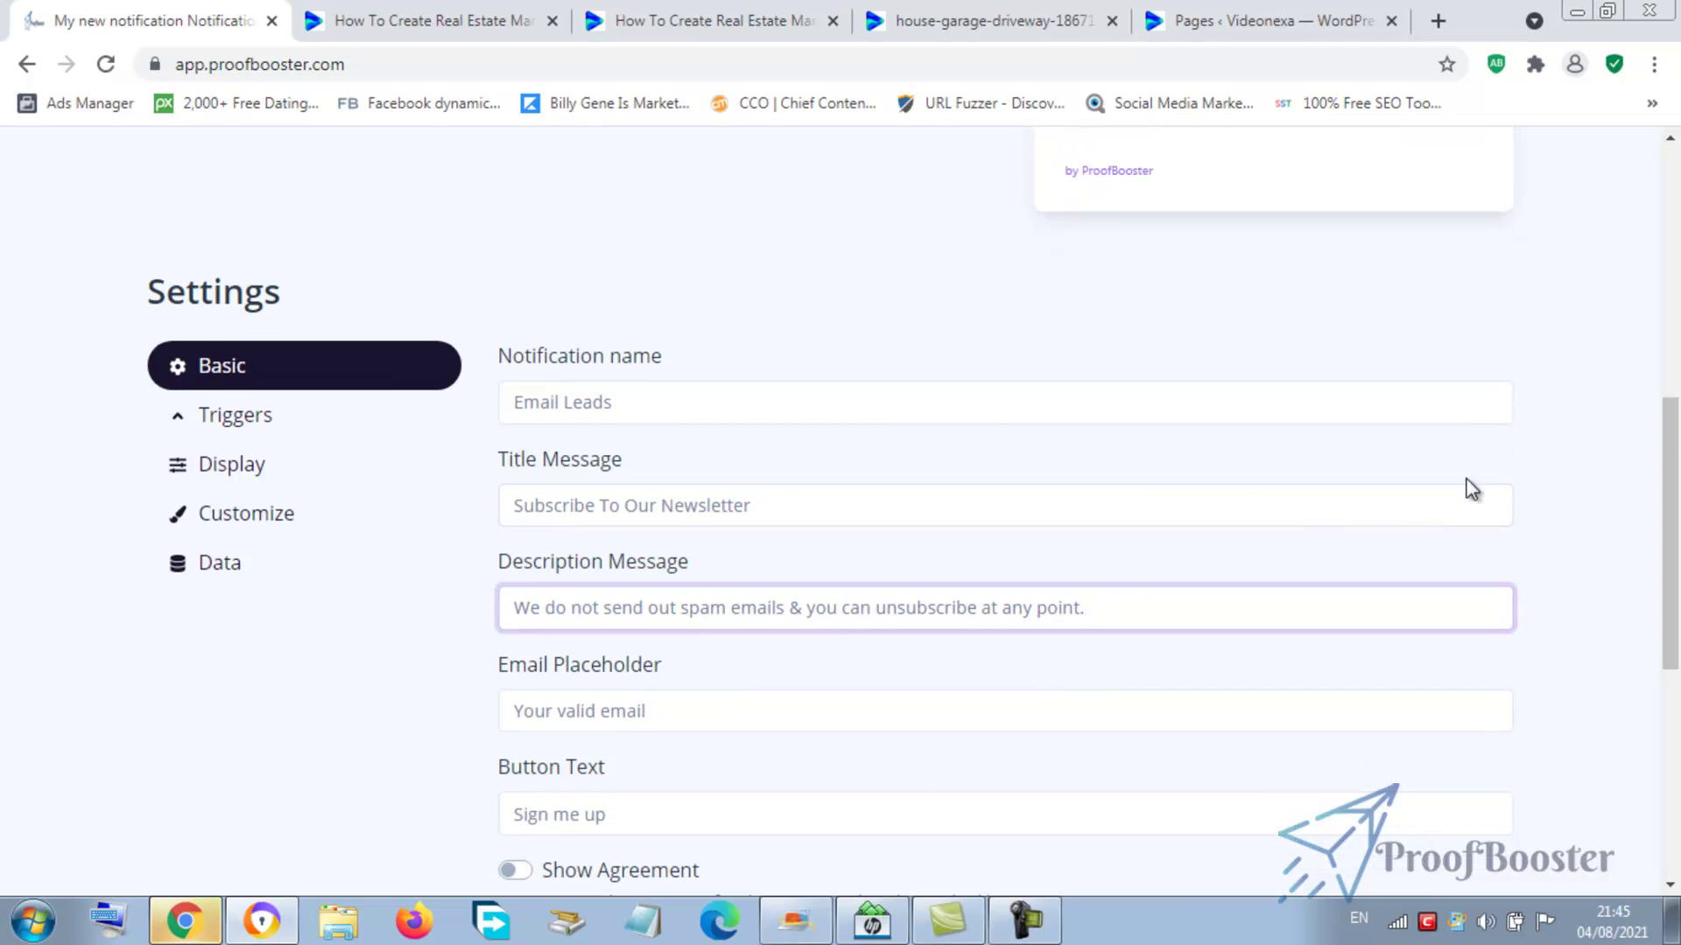
{"action": "left_click_drag", "start_coordinate": [1663, 450], "coordinate": [1662, 521]}
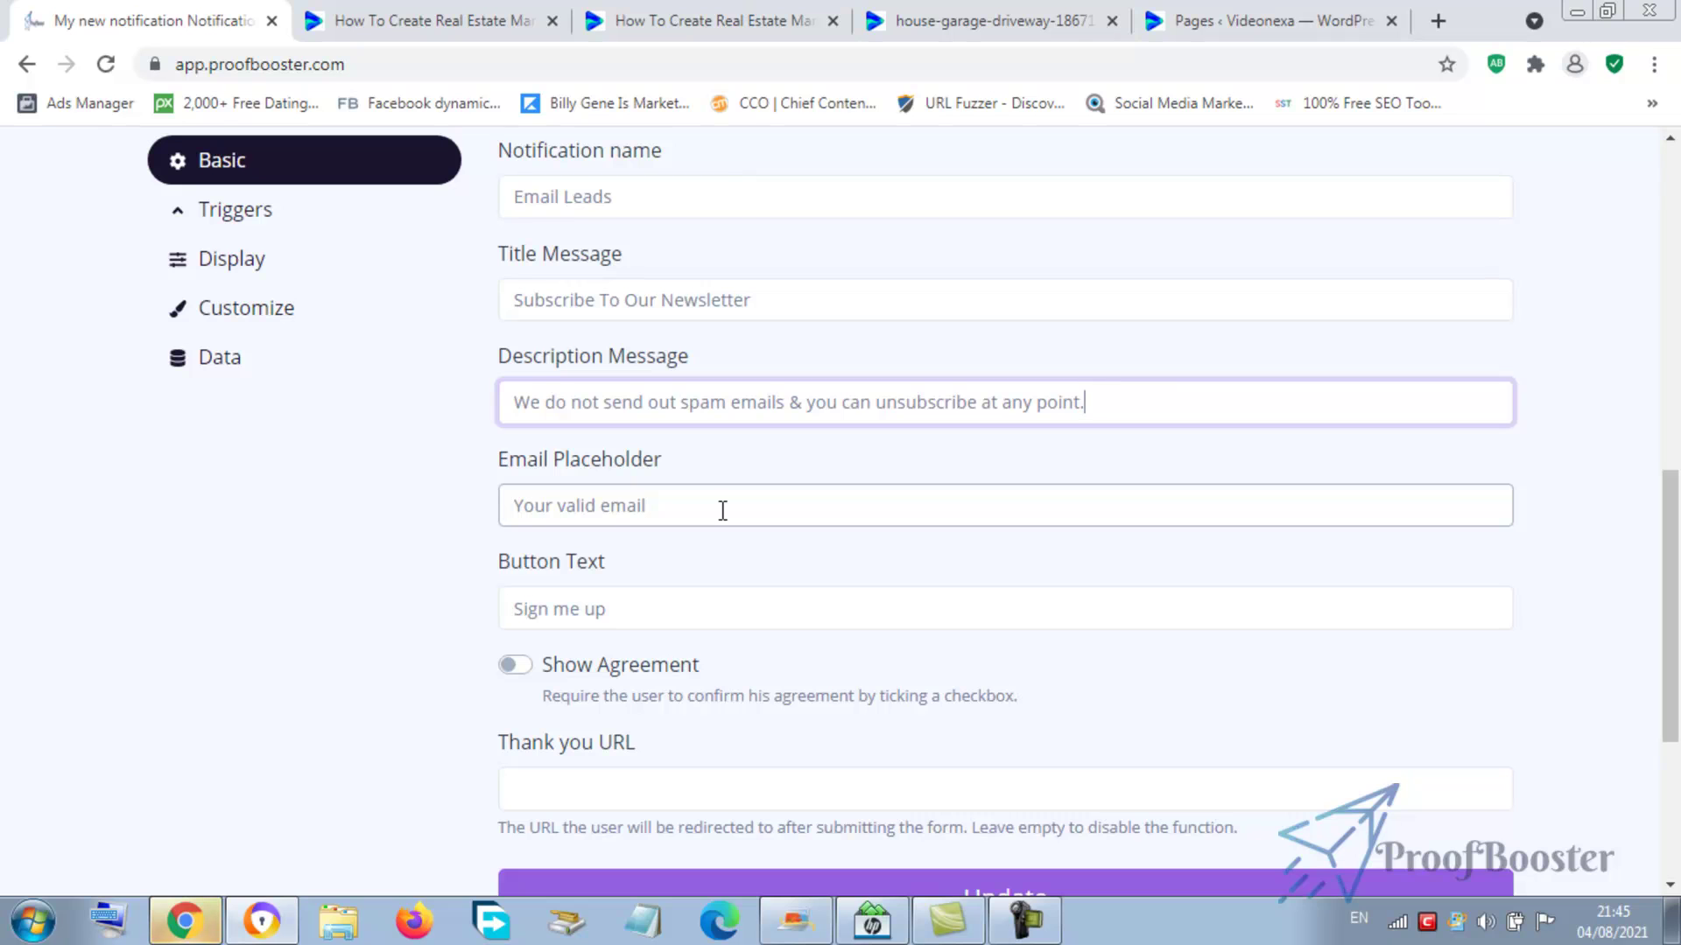
{"action": "left_click", "coordinate": [617, 511]}
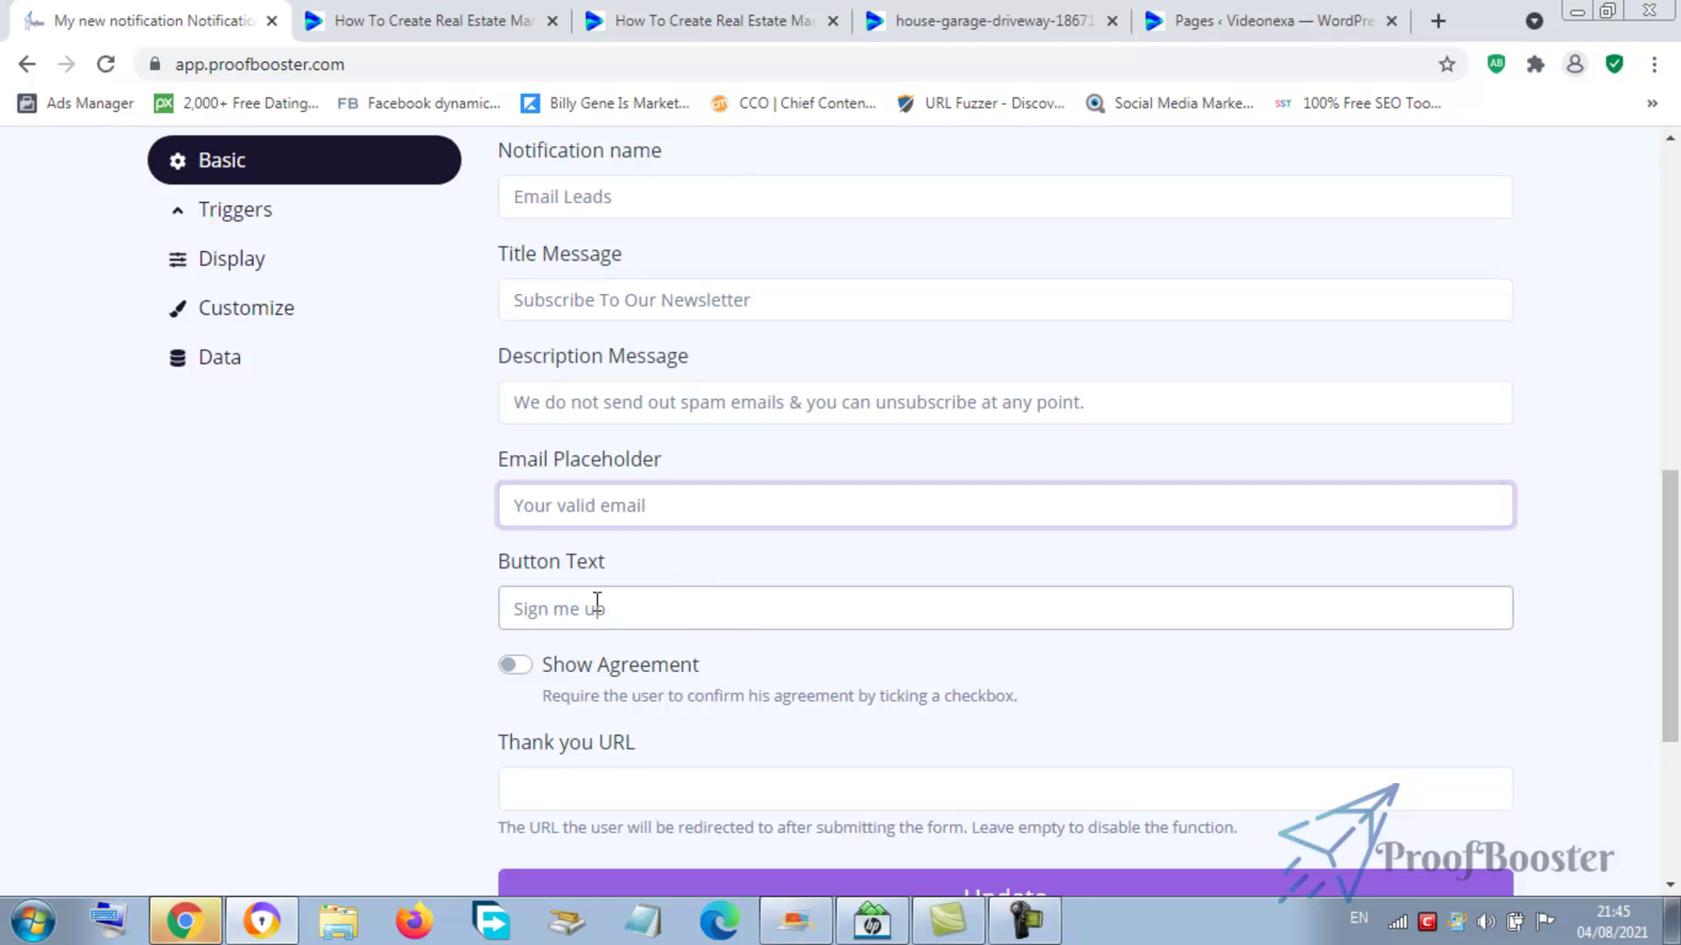
{"action": "left_click_drag", "start_coordinate": [1678, 556], "coordinate": [1678, 619]}
{"action": "left_click", "coordinate": [863, 618]}
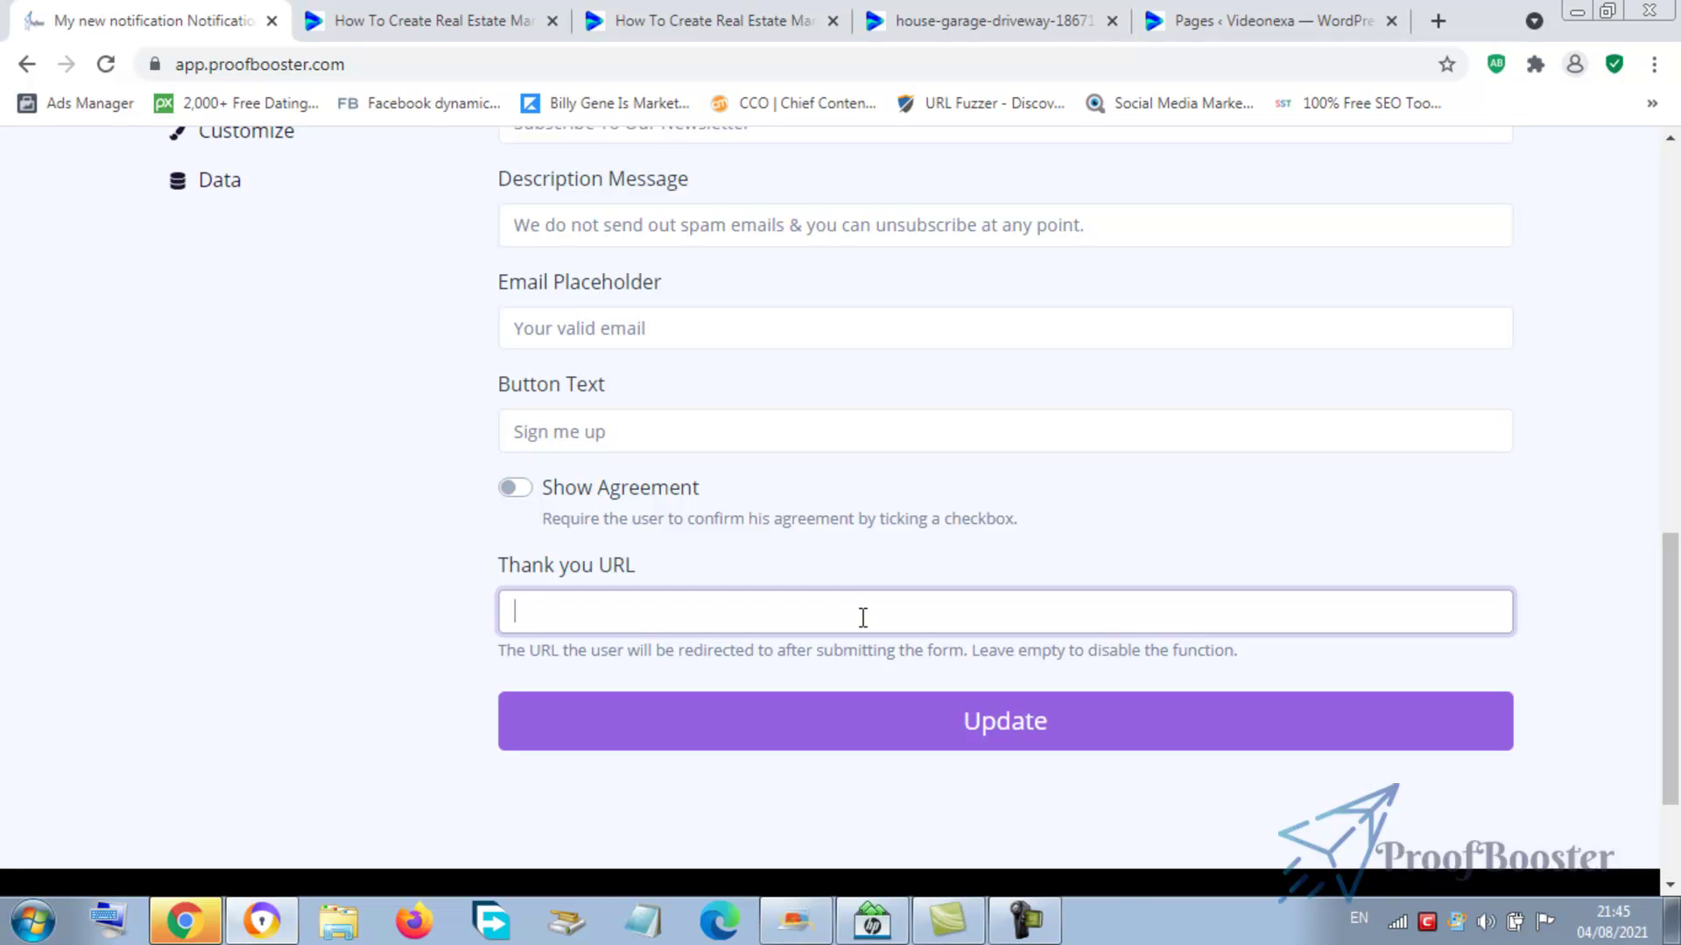
{"action": "left_click_drag", "start_coordinate": [1667, 616], "coordinate": [1667, 511]}
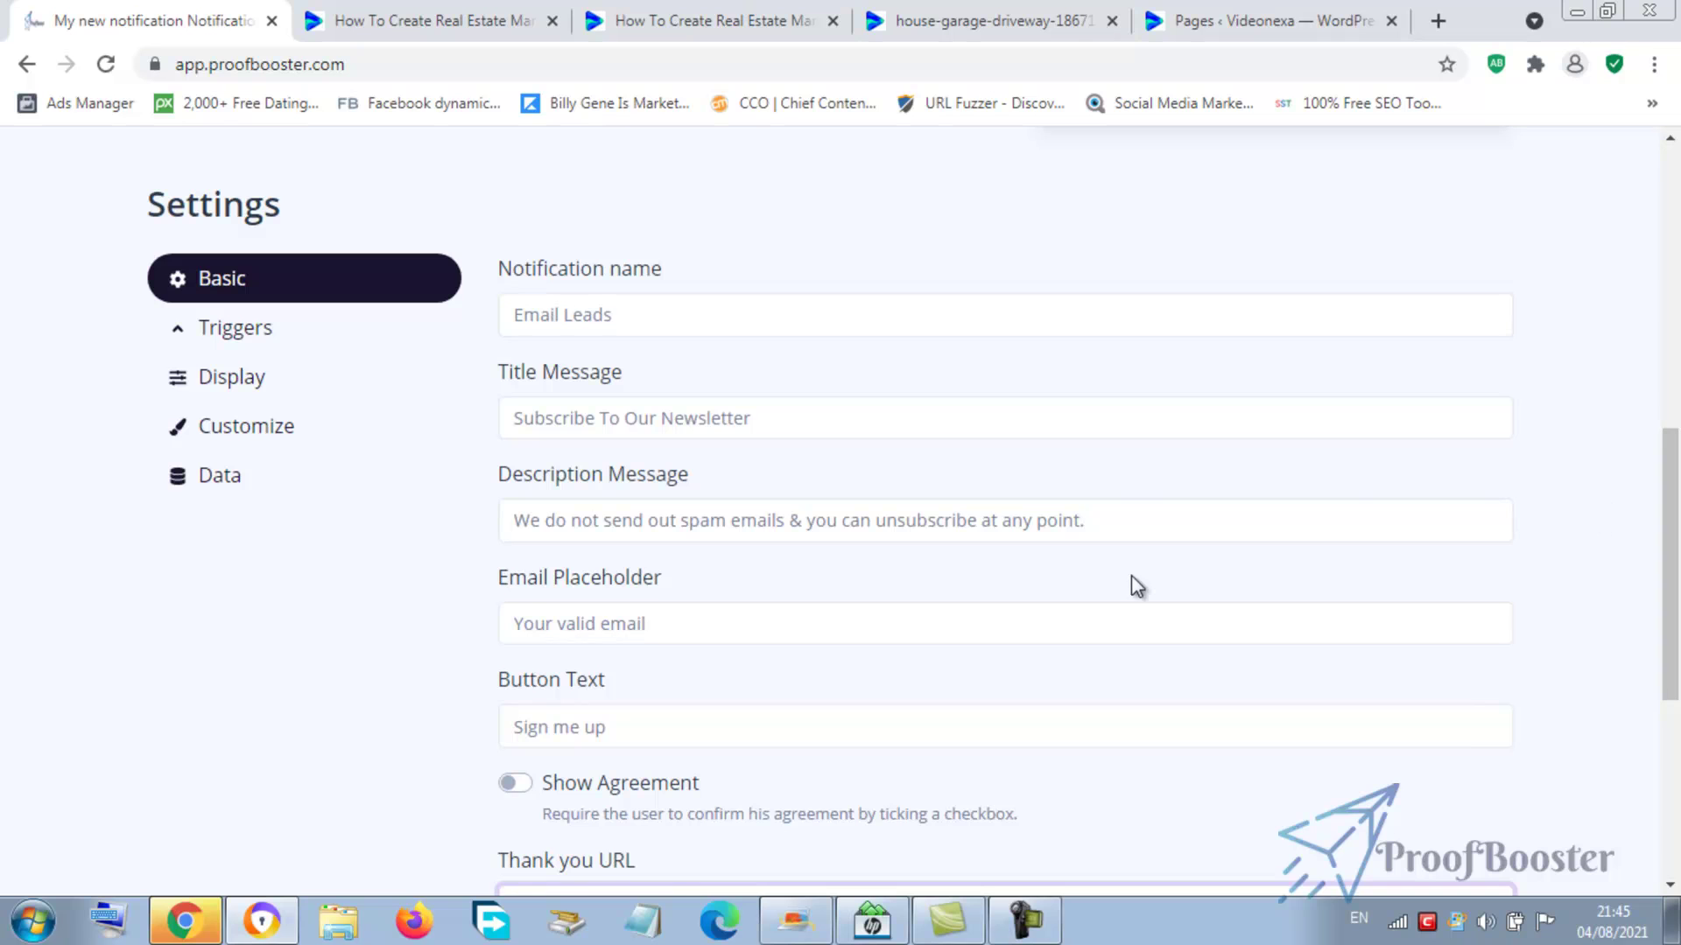
- Replace the title with the text 'DownLoad Free Videomarketing Book'
{"action": "left_click", "coordinate": [765, 419]}
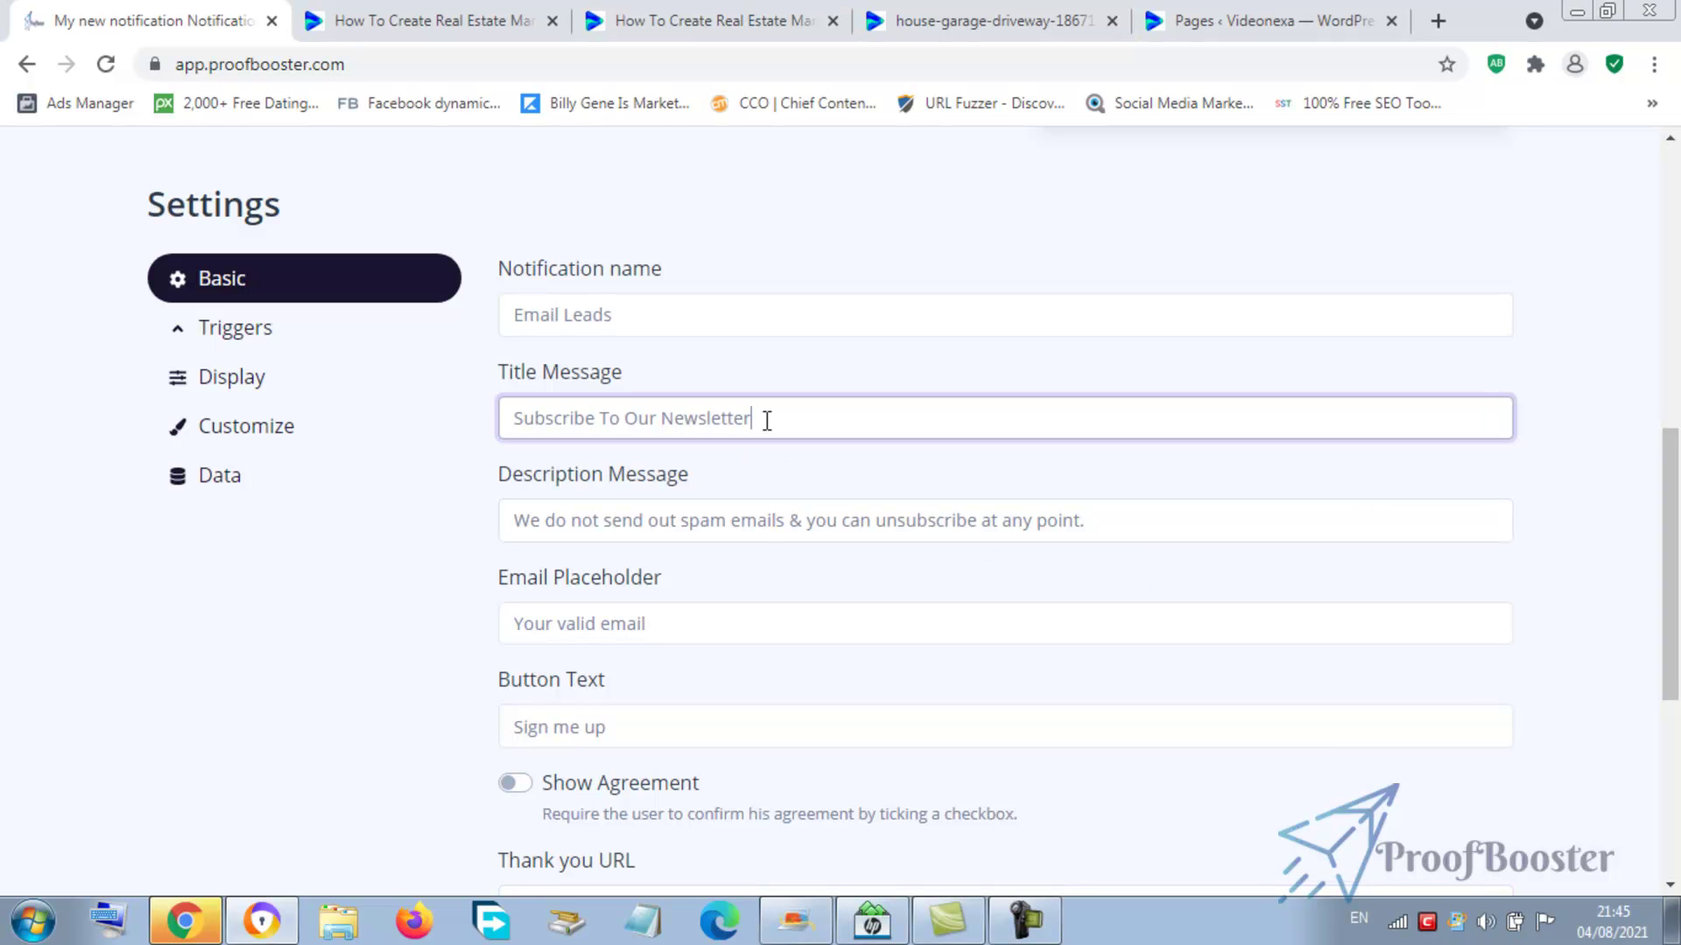
{"action": "left_click_drag", "start_coordinate": [766, 421], "coordinate": [509, 473]}
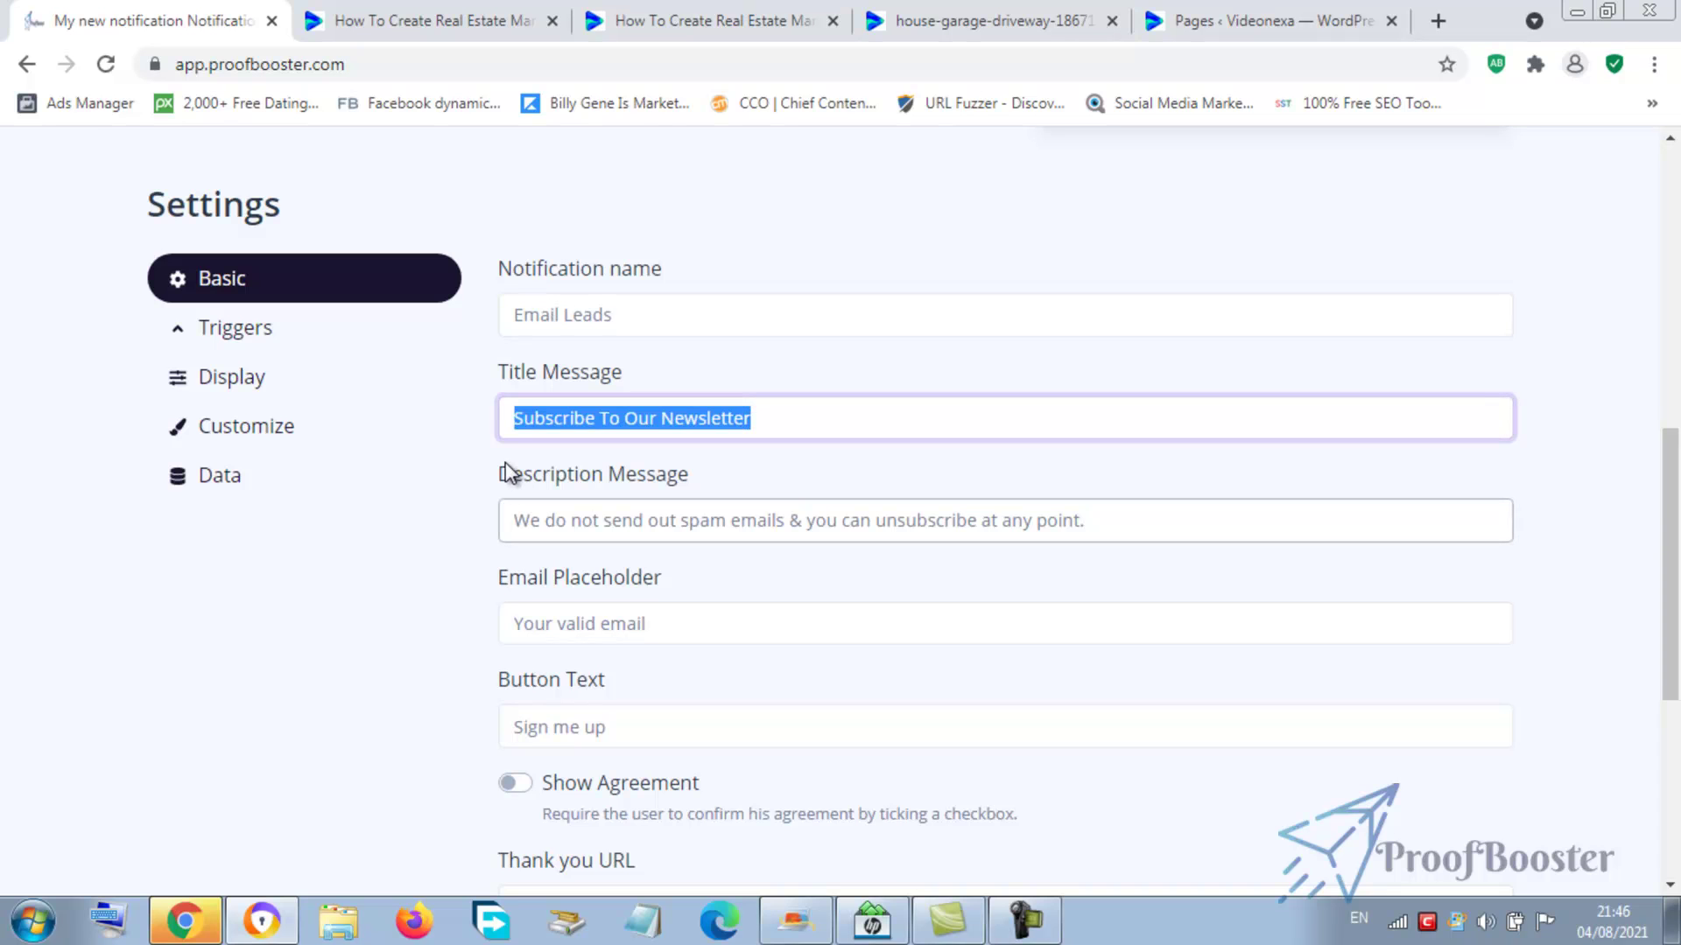
{"action": "type", "text": "Do"}
{"action": "key", "text": "BackSpace"}
{"action": "key", "text": "BackSpace"}
{"action": "type", "text": "DownLoad"}
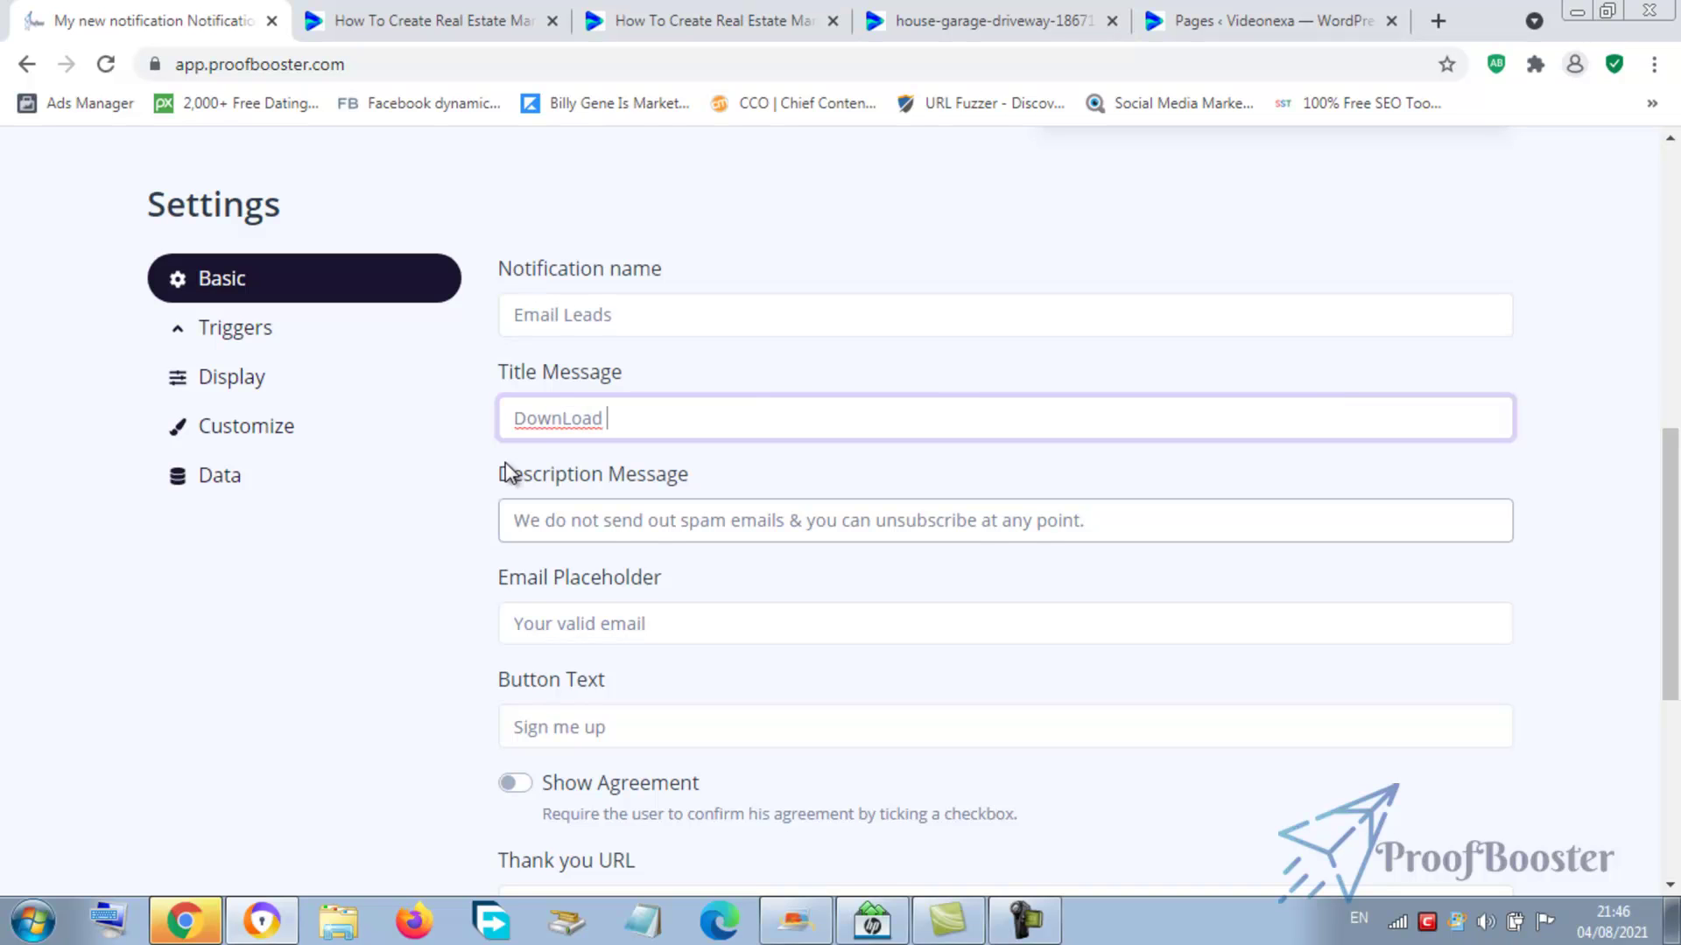
{"action": "type", "text": " Free Videomarketin"}
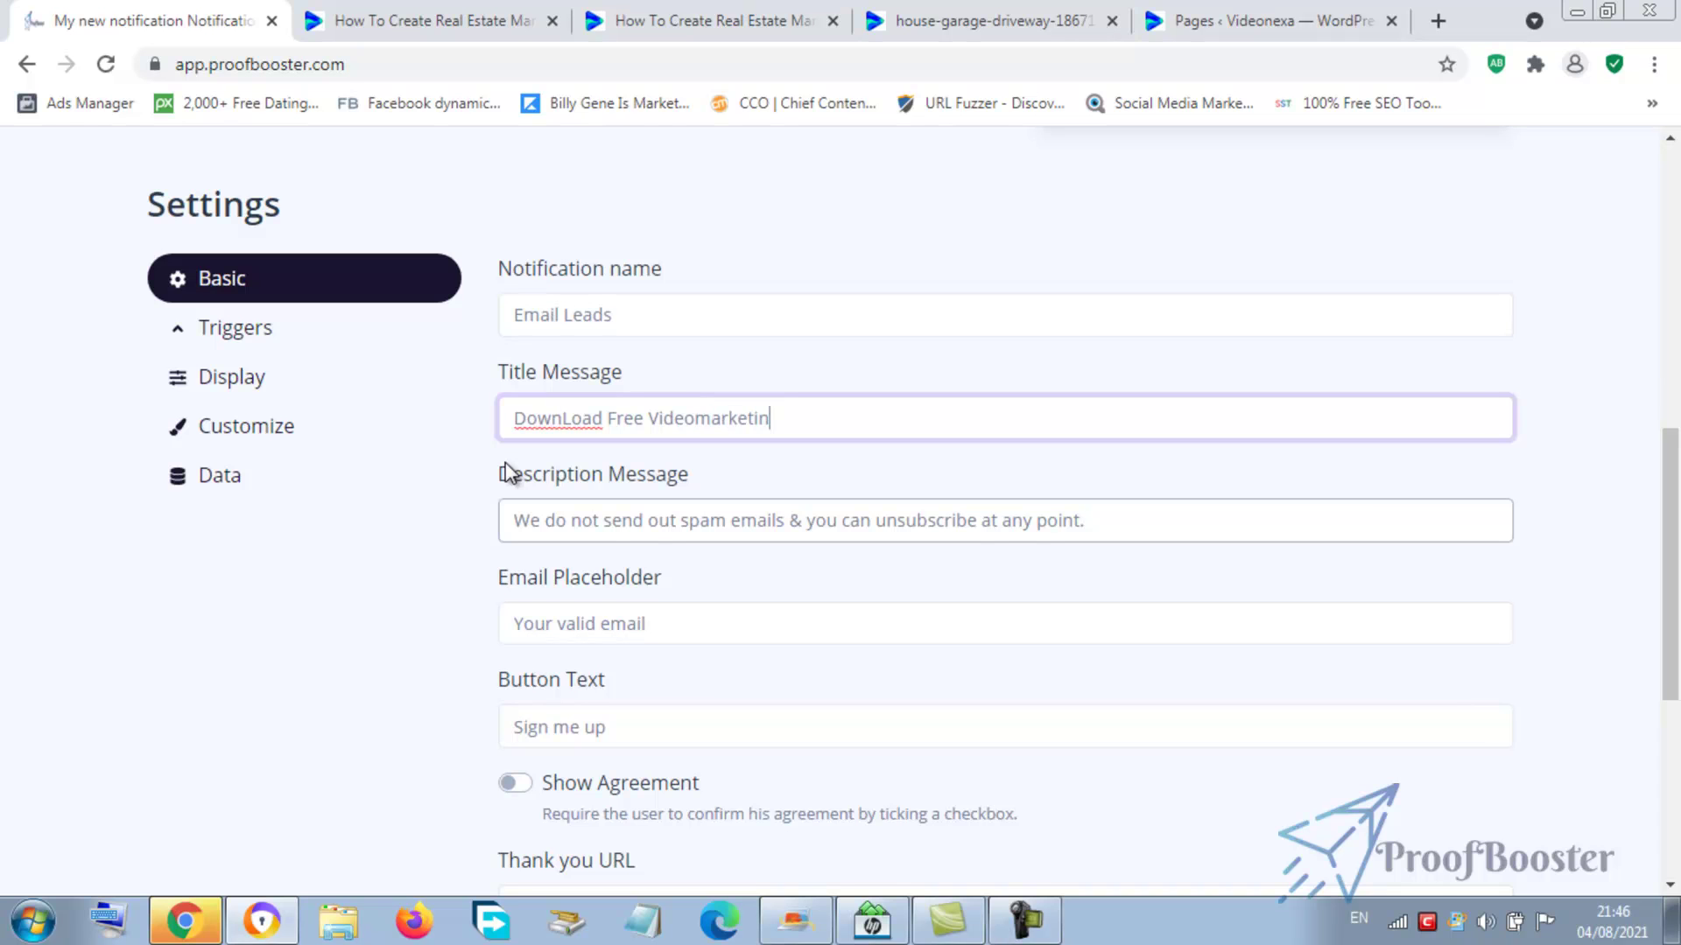
{"action": "type", "text": "g Bo"}
{"action": "type", "text": "ok"}
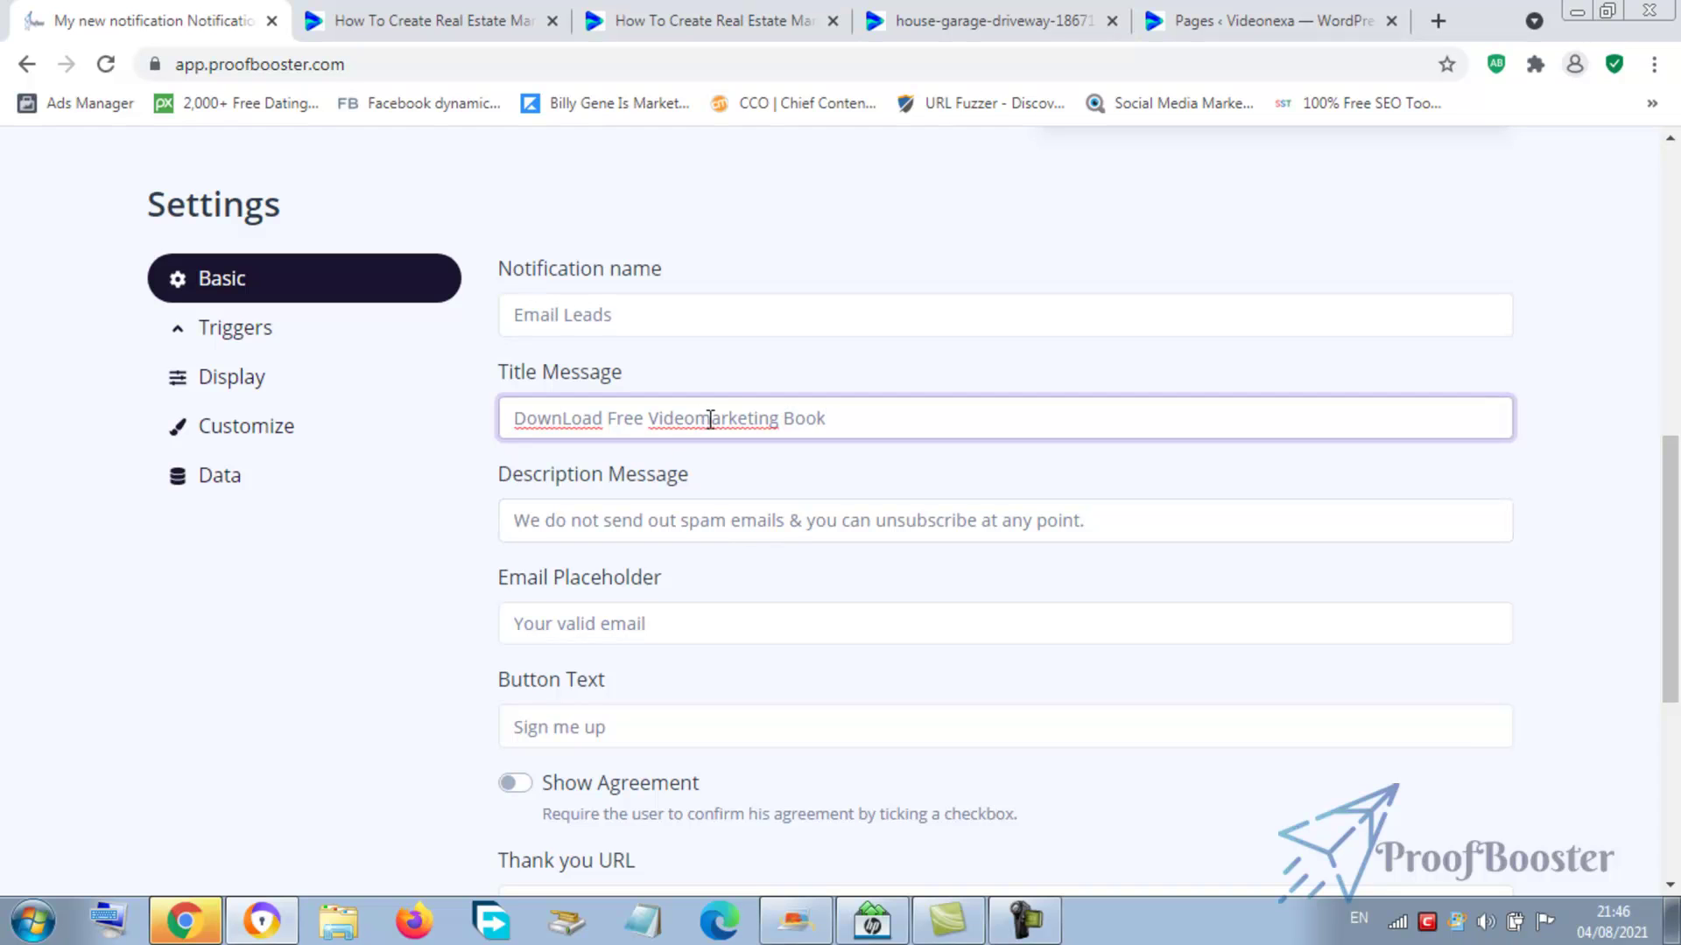
- Fix the capitalisation to 'Marketing' and start correcting 'DownLoad'
{"action": "left_click", "coordinate": [697, 421]}
{"action": "key", "text": "Delete"}
{"action": "type", "text": "M"}
{"action": "double_click", "coordinate": [570, 417]}
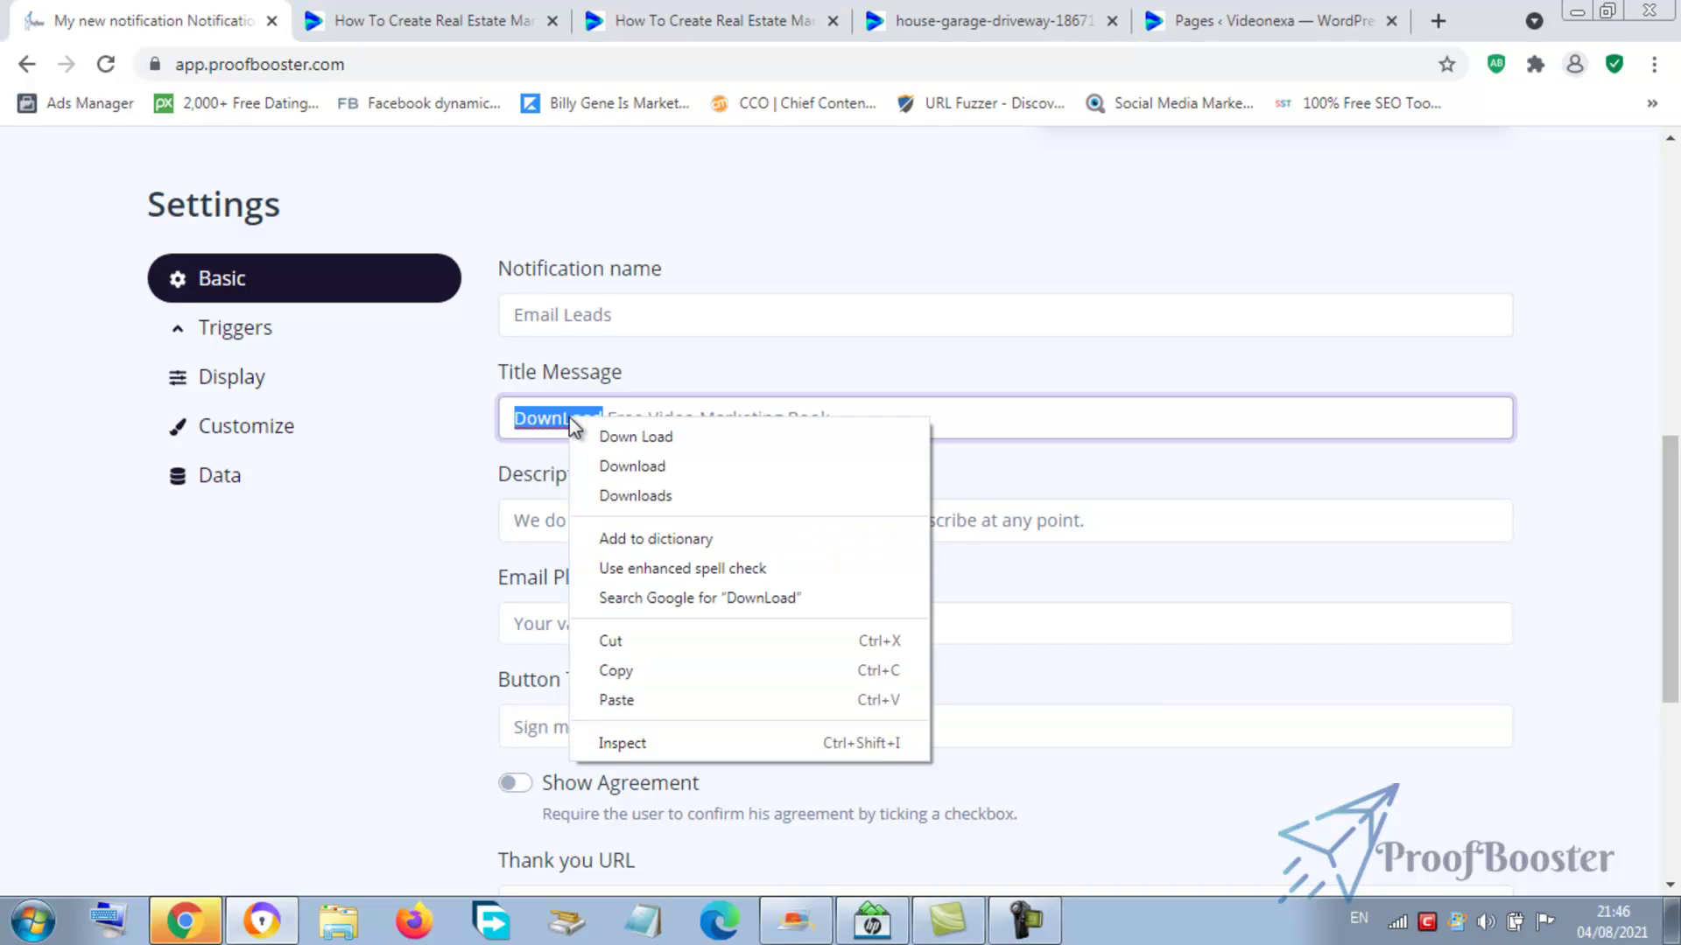
{"action": "left_click", "coordinate": [571, 418]}
{"action": "key", "text": "BackSpace"}
- Finish 'Download' with a lowercase l and remove the Description Message's leading space
{"action": "type", "text": "l"}
{"action": "scroll", "coordinate": [1674, 520], "scroll_direction": "up", "scroll_amount": 5}
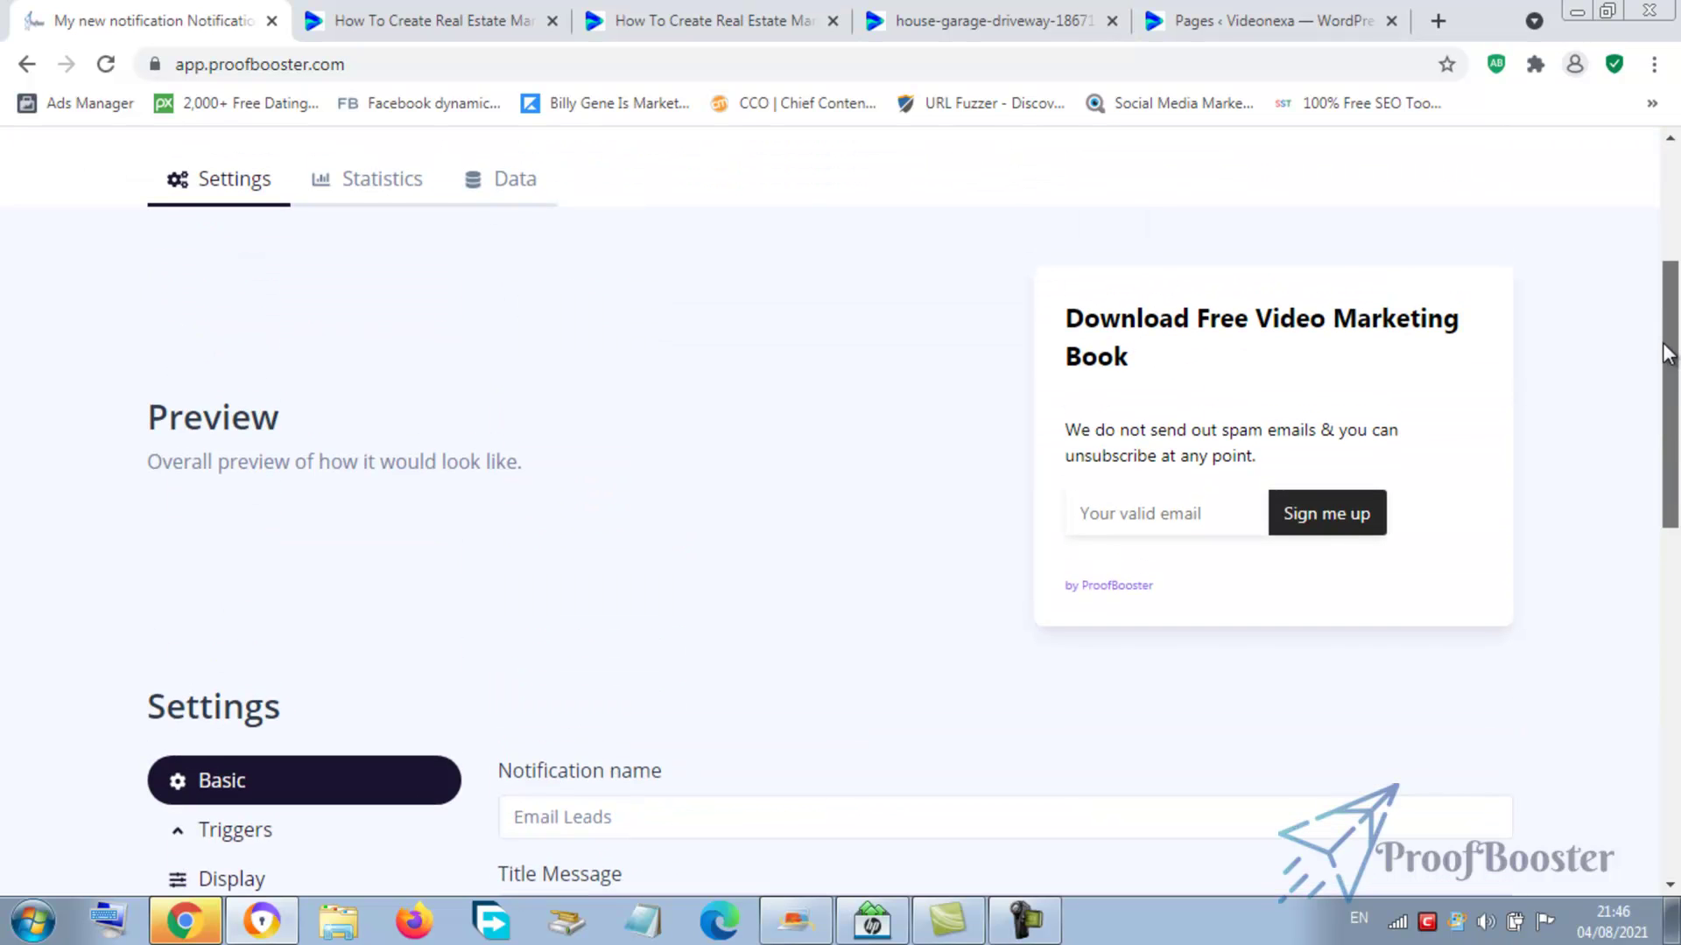
{"action": "scroll", "coordinate": [1673, 509], "scroll_direction": "down", "scroll_amount": 4}
{"action": "scroll", "coordinate": [1673, 510], "scroll_direction": "down", "scroll_amount": 3}
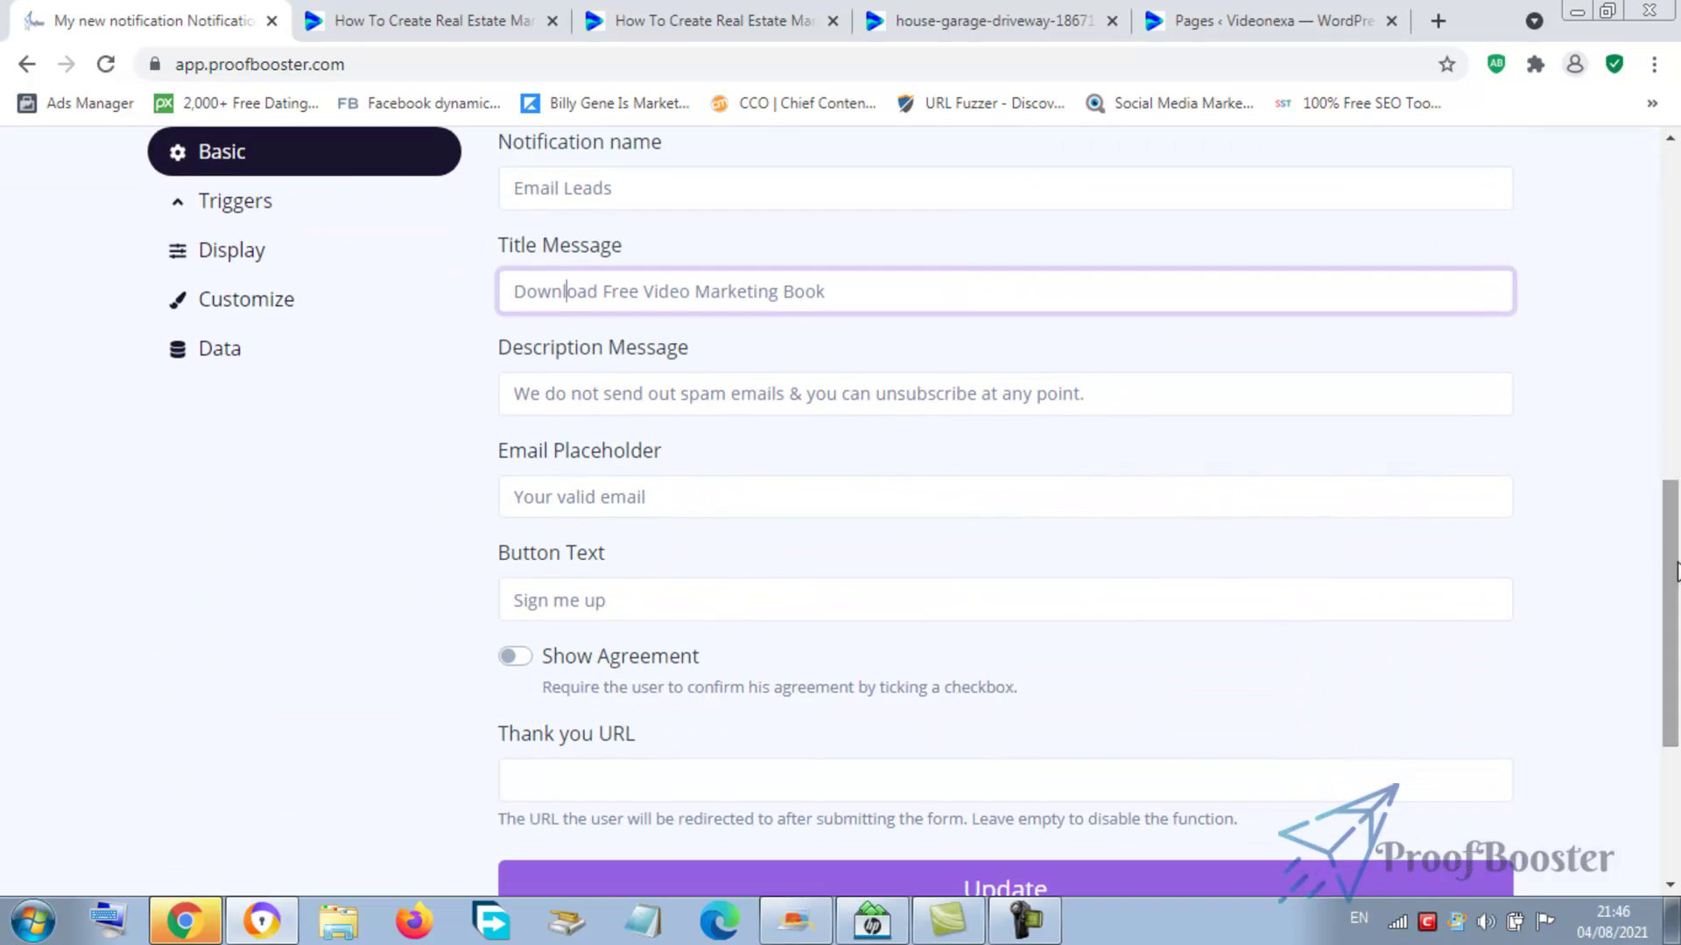
{"action": "left_click", "coordinate": [534, 392]}
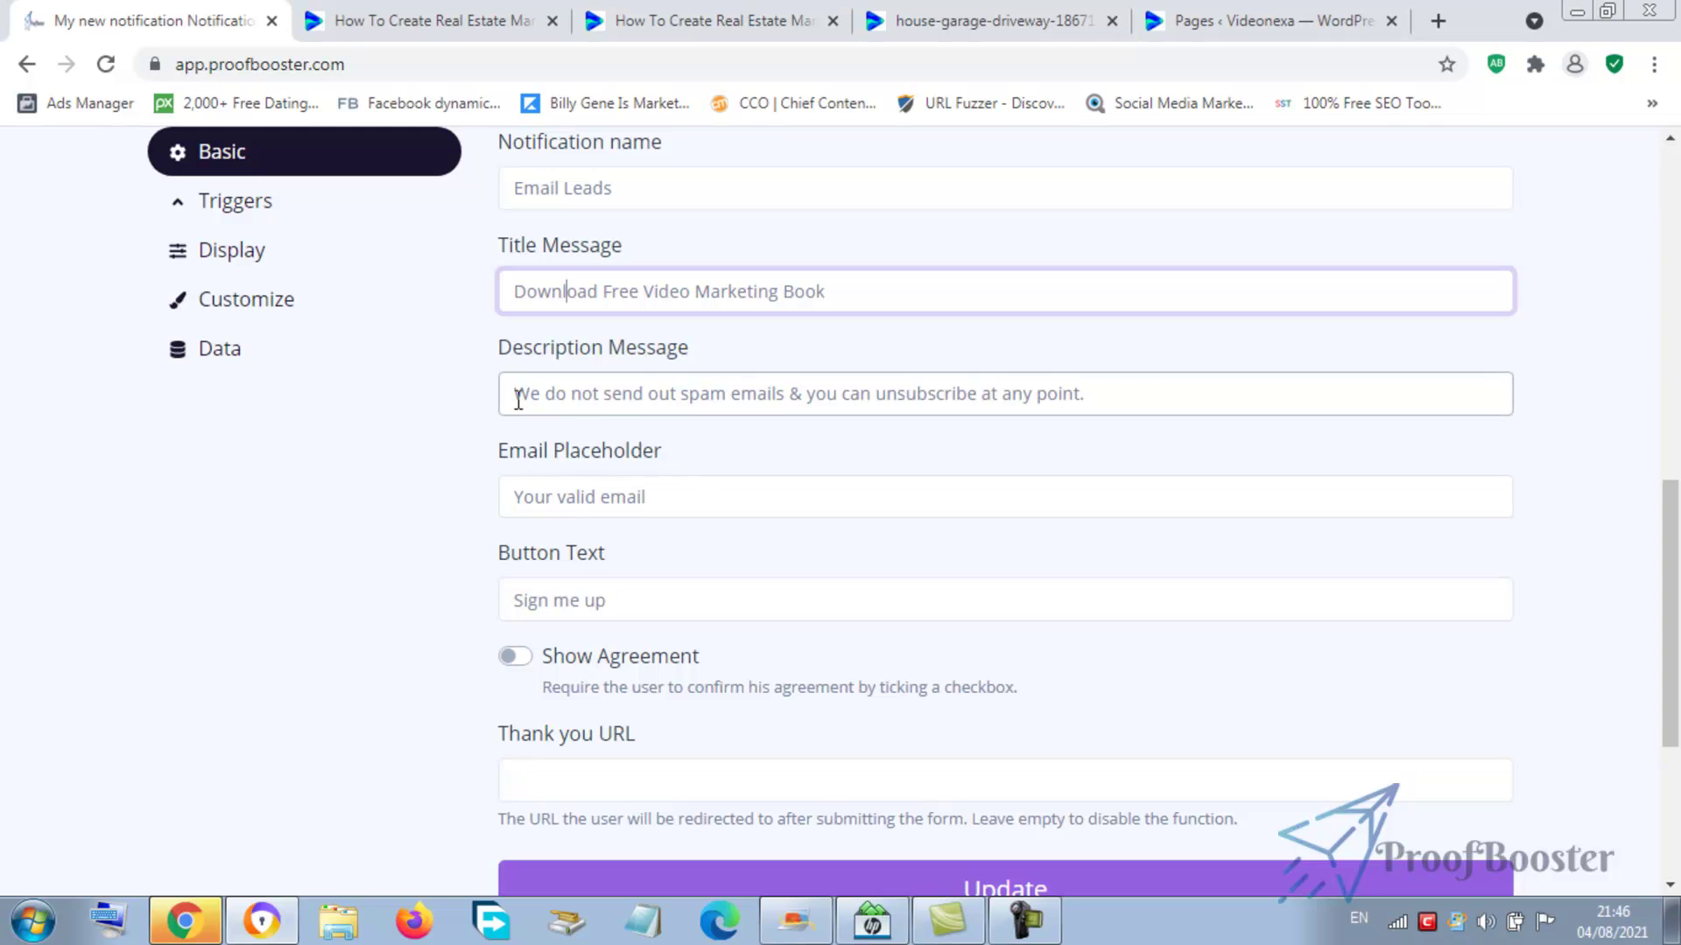
{"action": "left_click", "coordinate": [602, 397]}
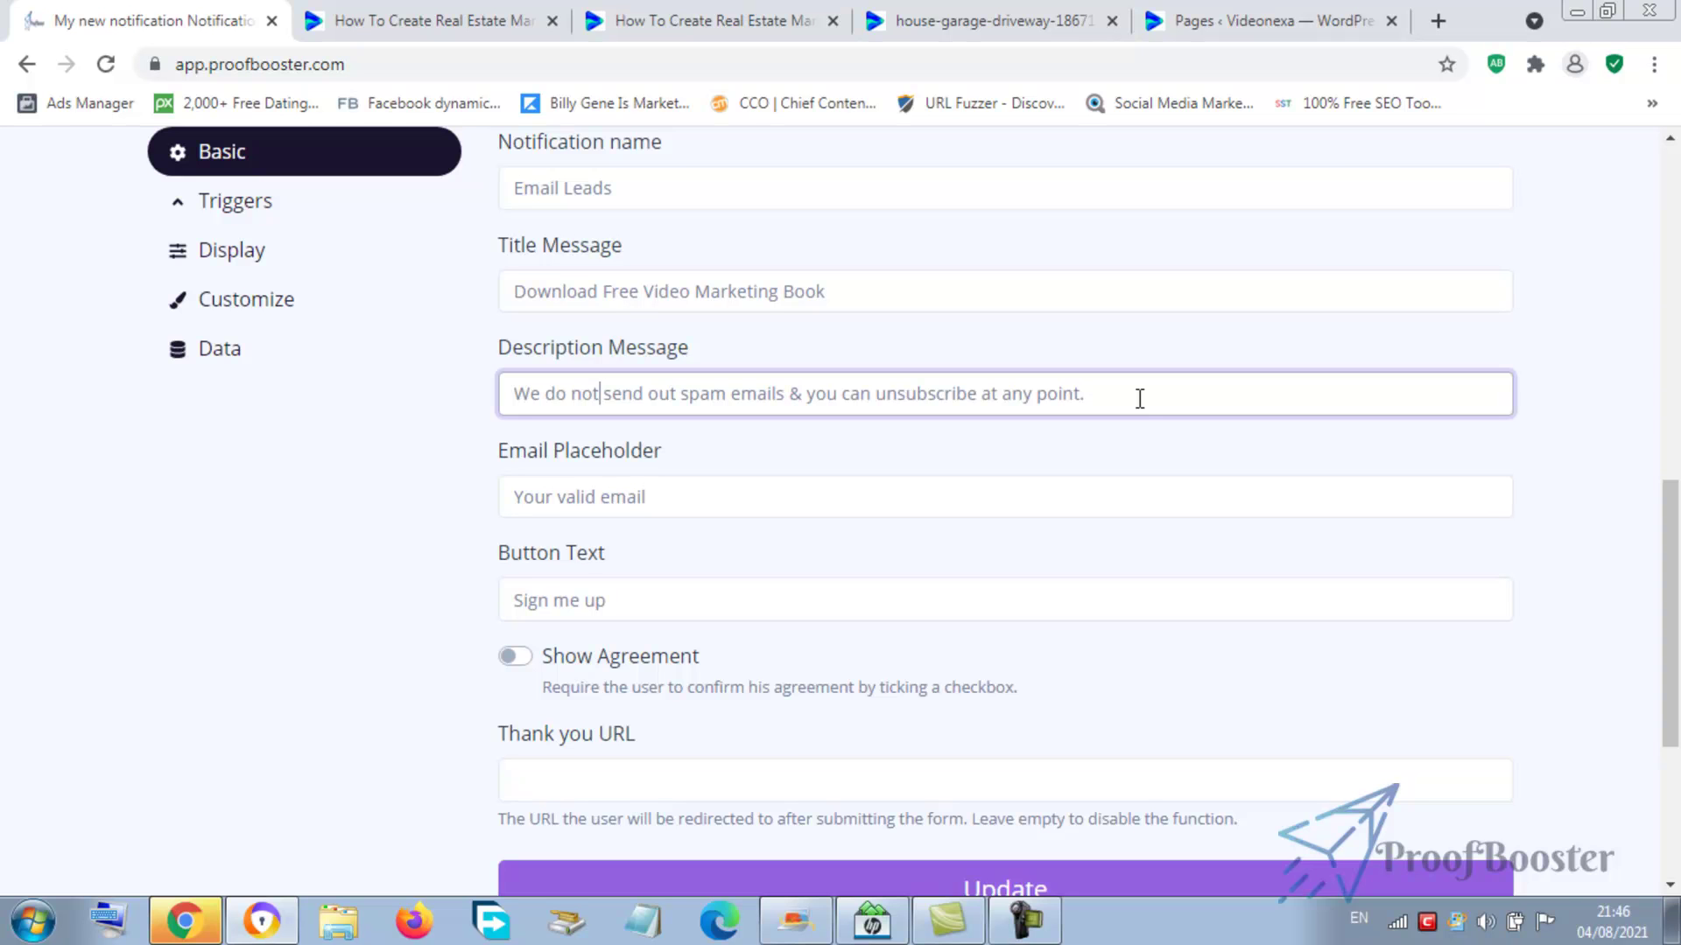
{"action": "scroll", "coordinate": [1674, 457], "scroll_direction": "up", "scroll_amount": 1}
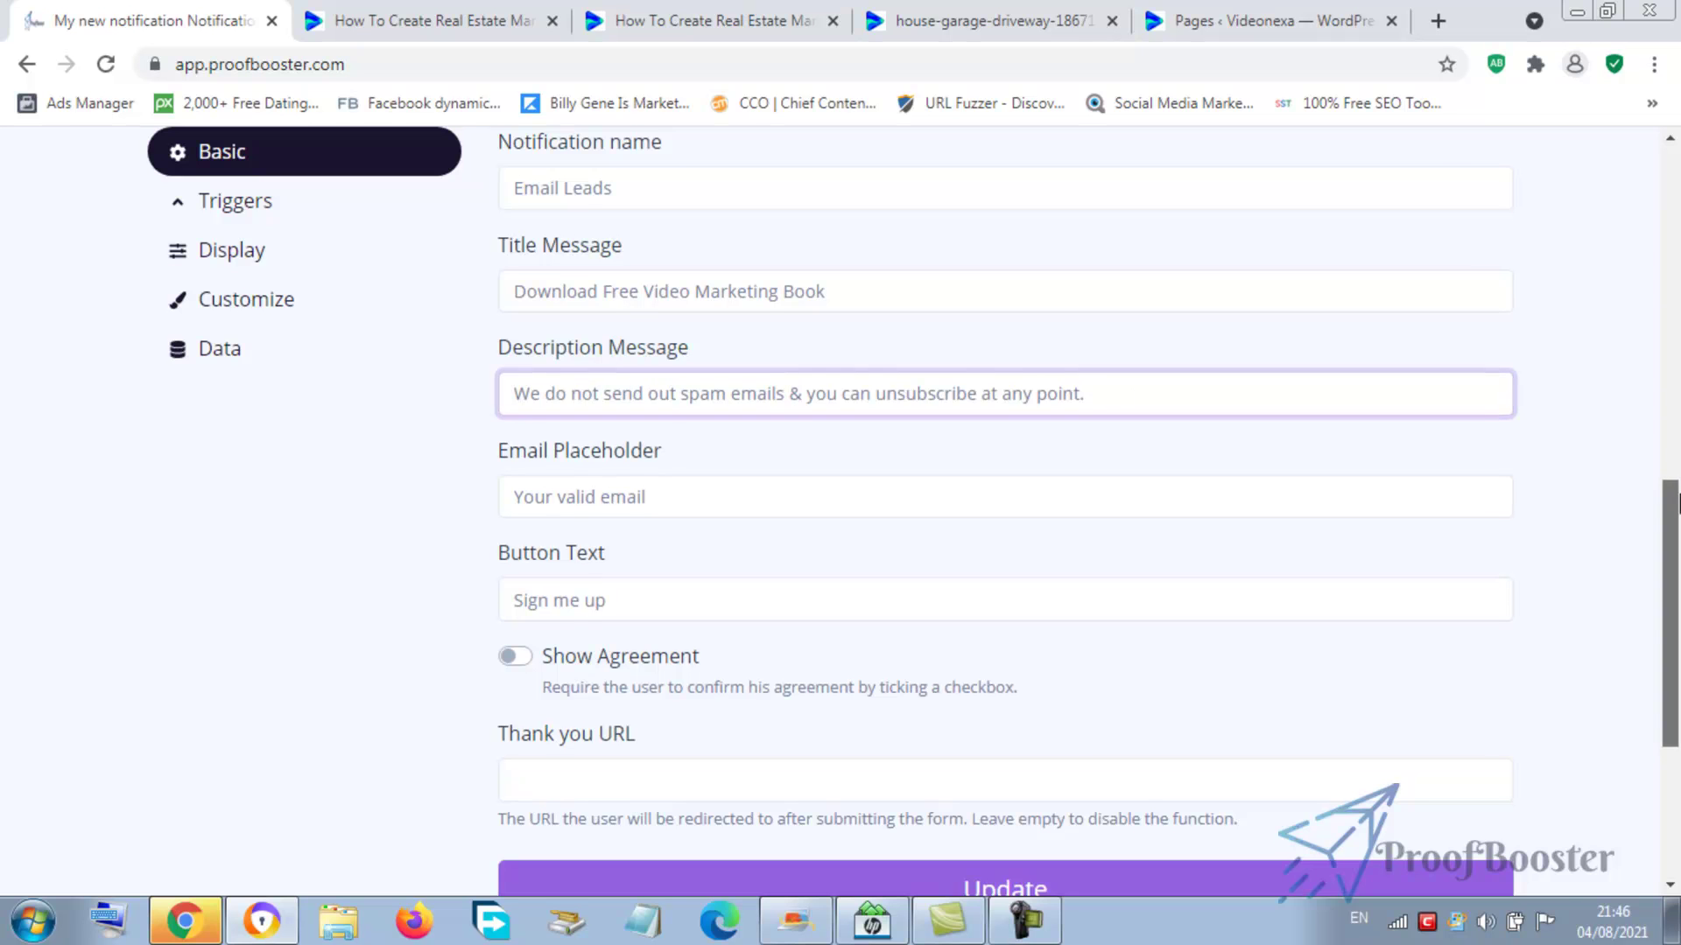
{"action": "scroll", "coordinate": [1674, 457], "scroll_direction": "up", "scroll_amount": 6}
{"action": "scroll", "coordinate": [1664, 457], "scroll_direction": "down", "scroll_amount": 5}
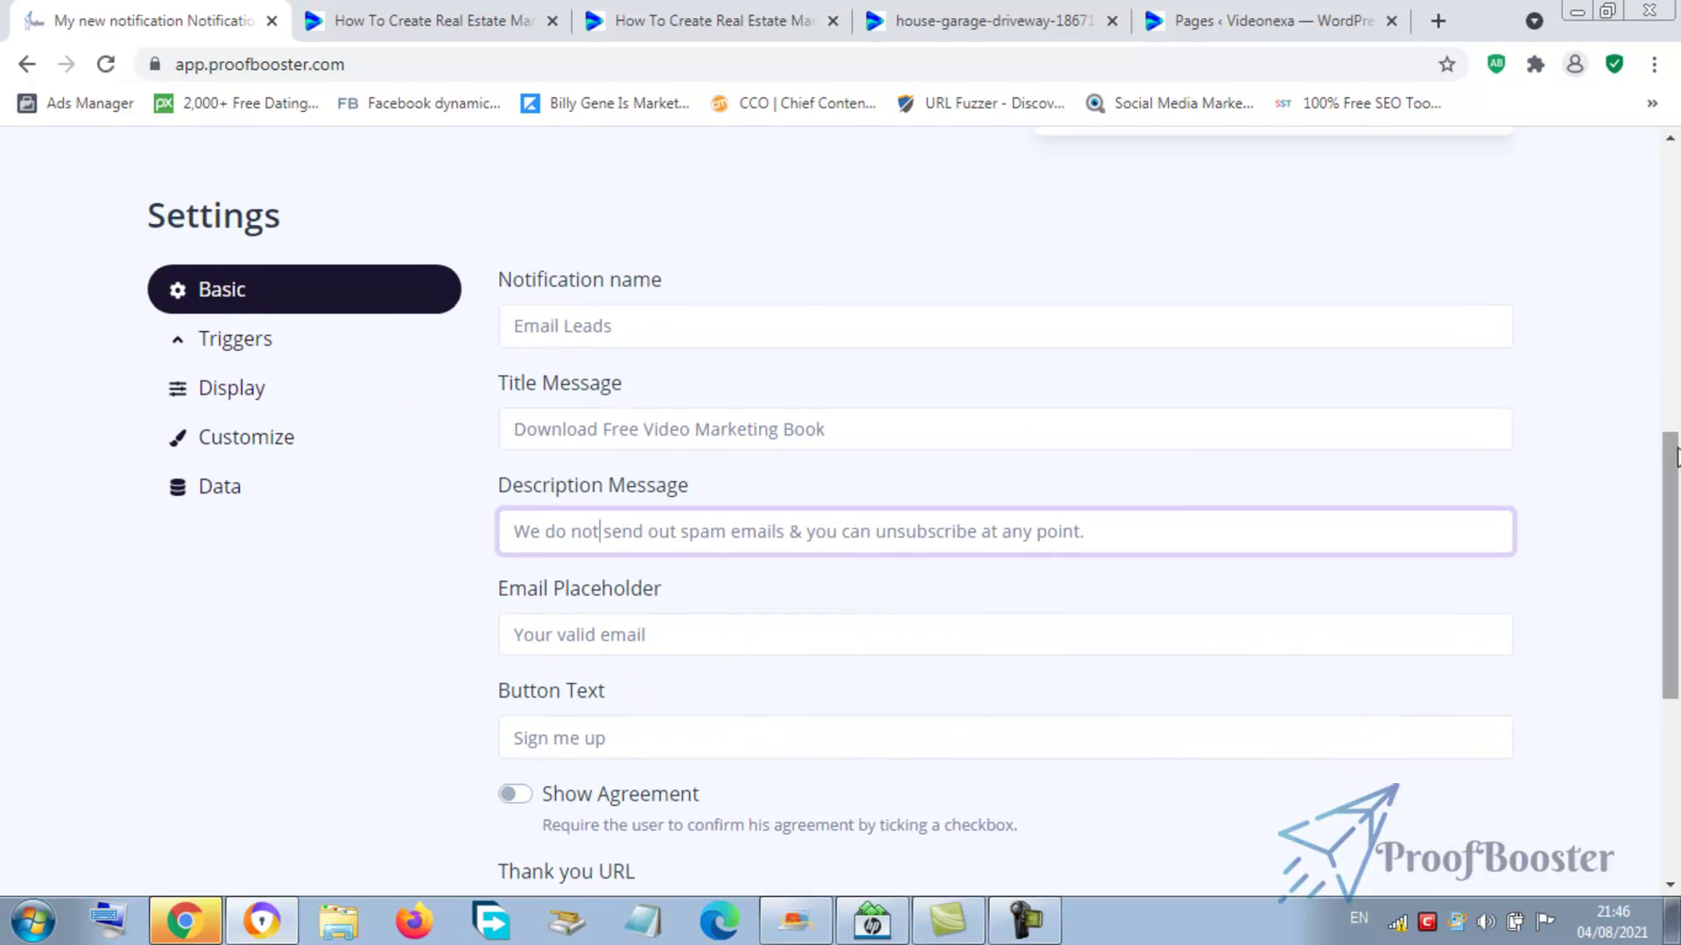
{"action": "left_click", "coordinate": [515, 532]}
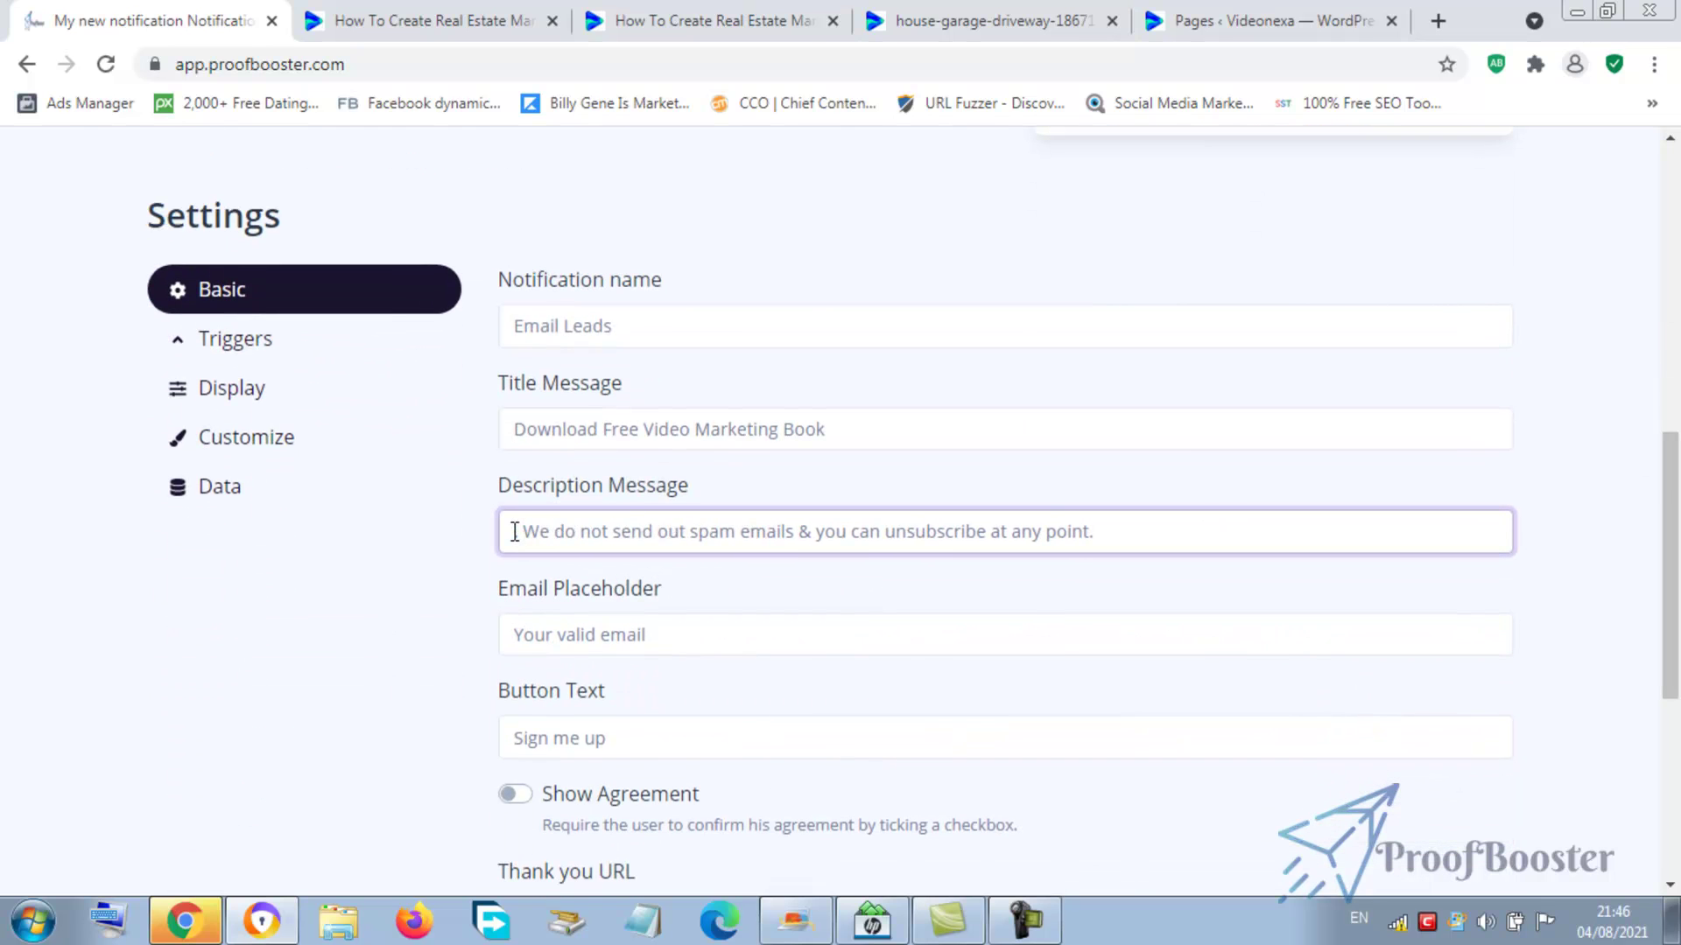
{"action": "key", "text": "BackSpace"}
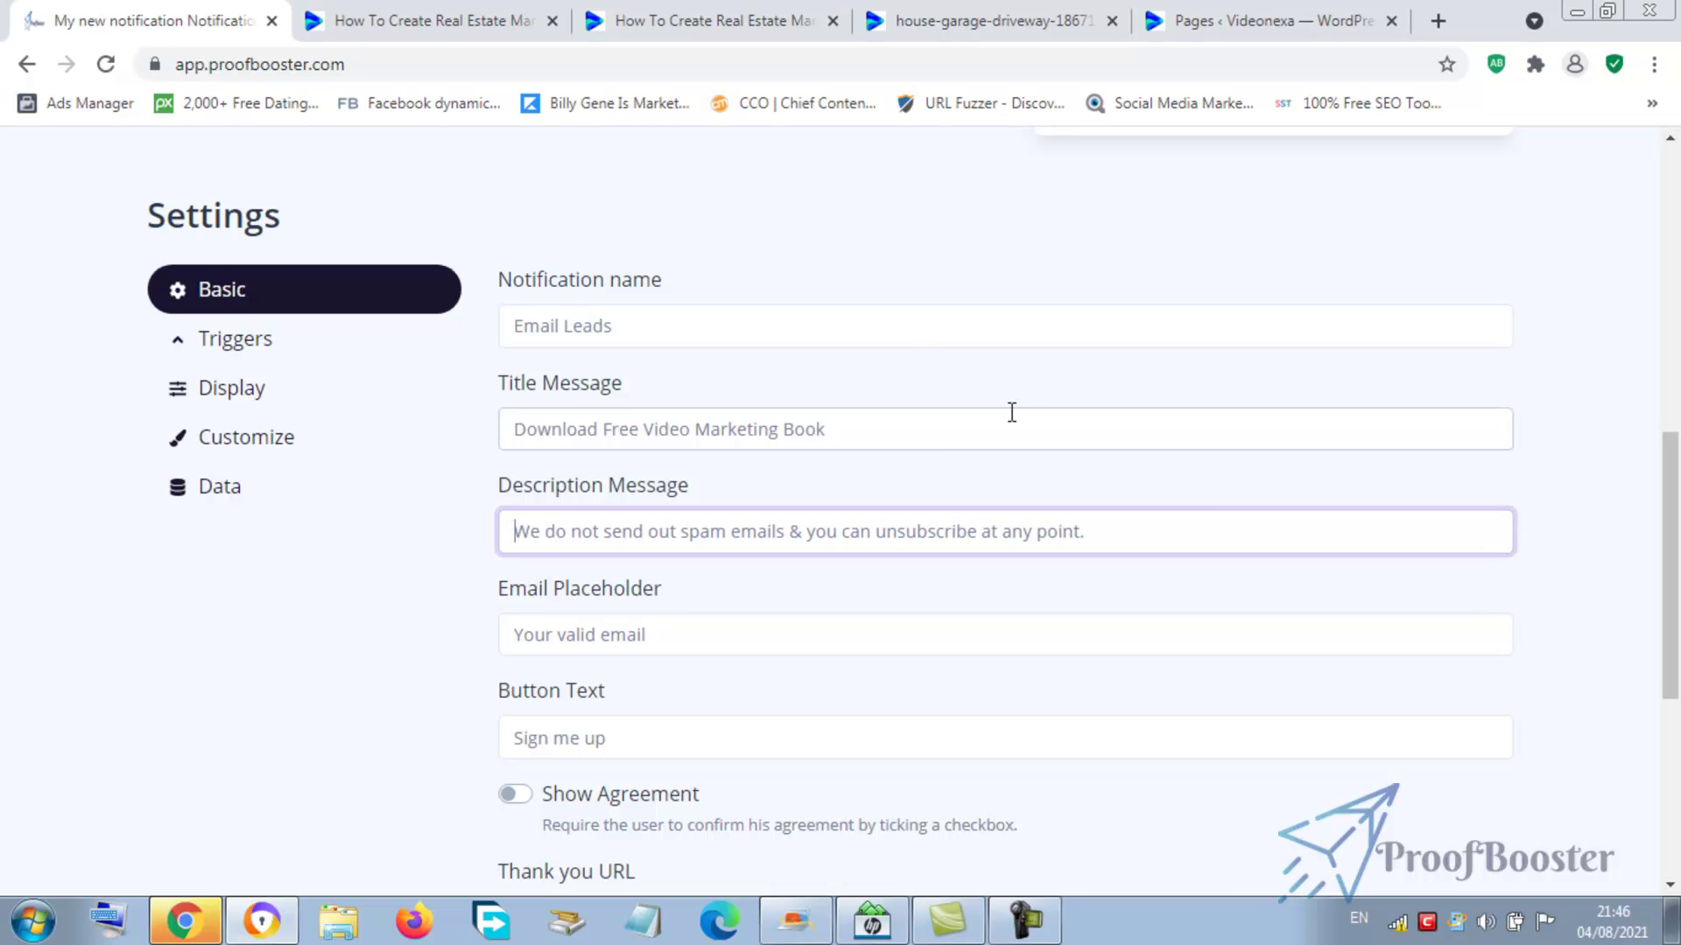
- Replace the button text 'Sign me up' with 'Grant Me Access To The Free Book Now'
{"action": "scroll", "coordinate": [1674, 538], "scroll_direction": "down", "scroll_amount": 1}
{"action": "scroll", "coordinate": [1673, 539], "scroll_direction": "down", "scroll_amount": 2}
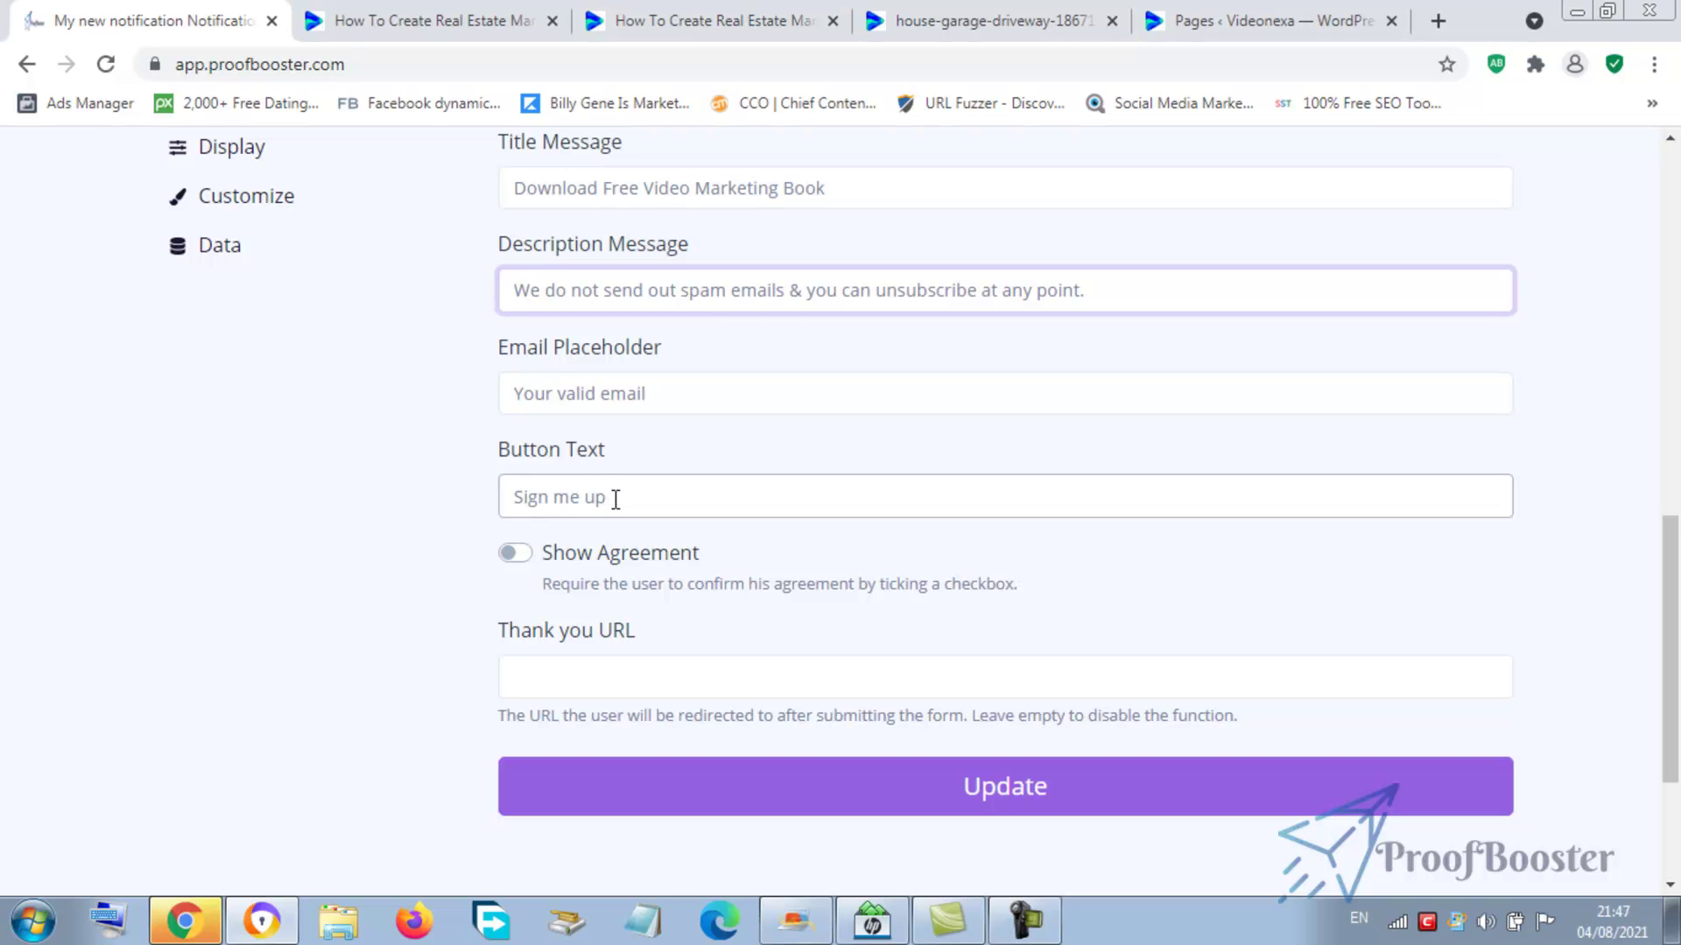
{"action": "left_click_drag", "start_coordinate": [616, 499], "coordinate": [487, 508]}
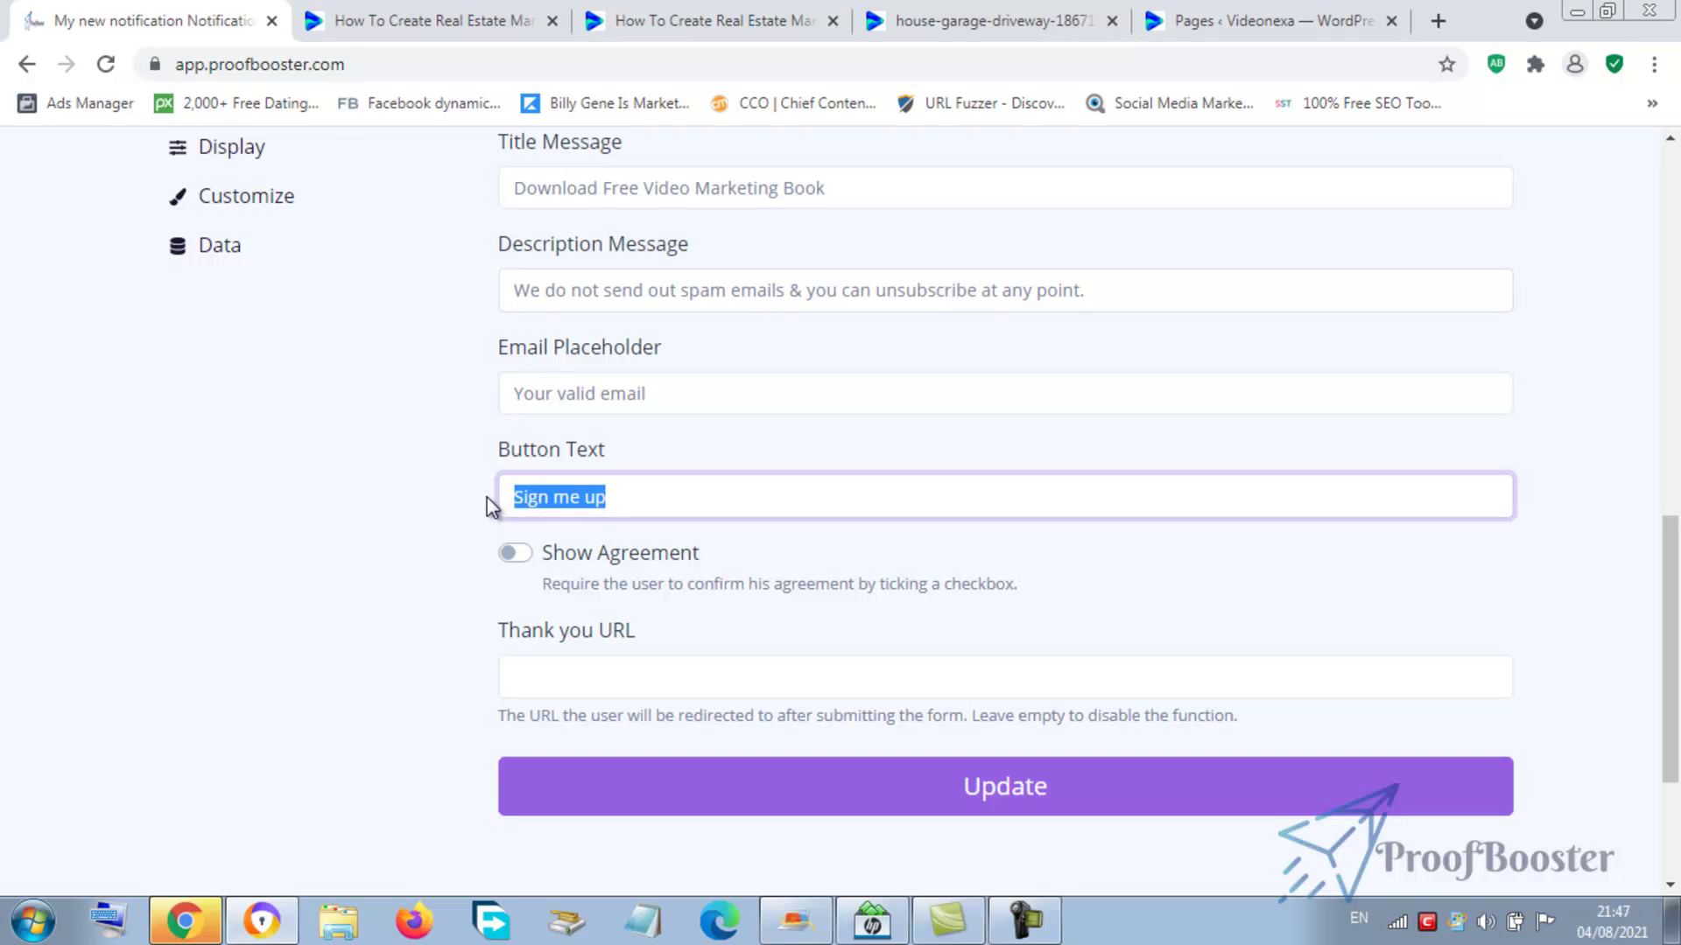
{"action": "type", "text": "Grant Me Access "}
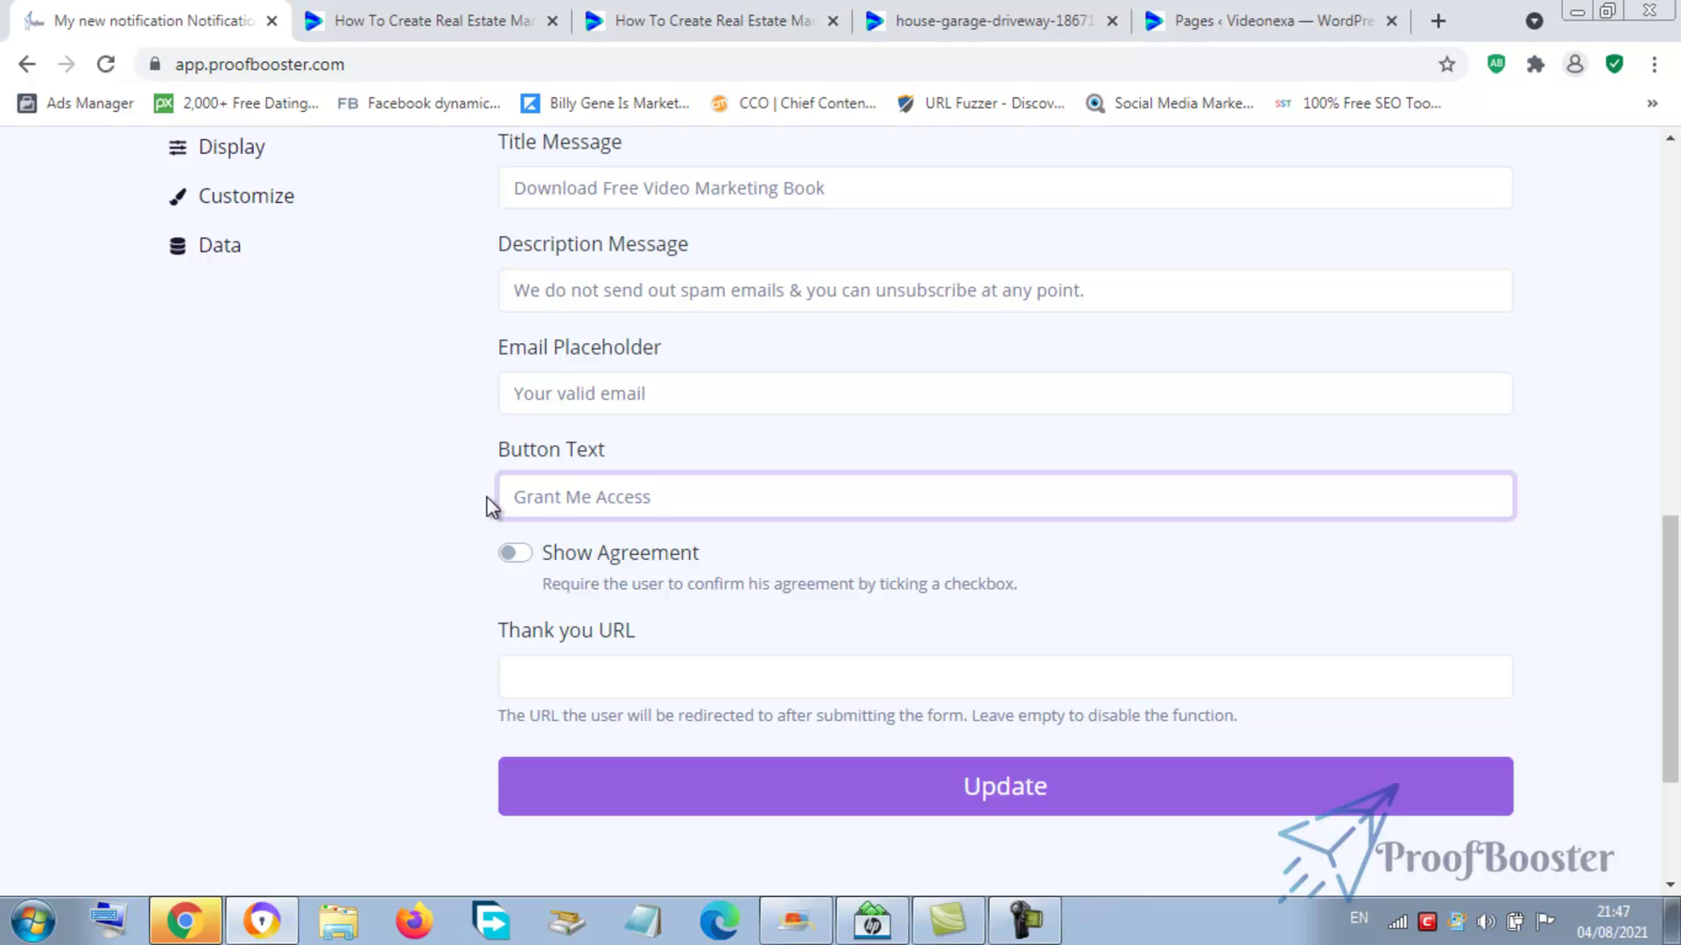
{"action": "type", "text": "To The Free Book Now"}
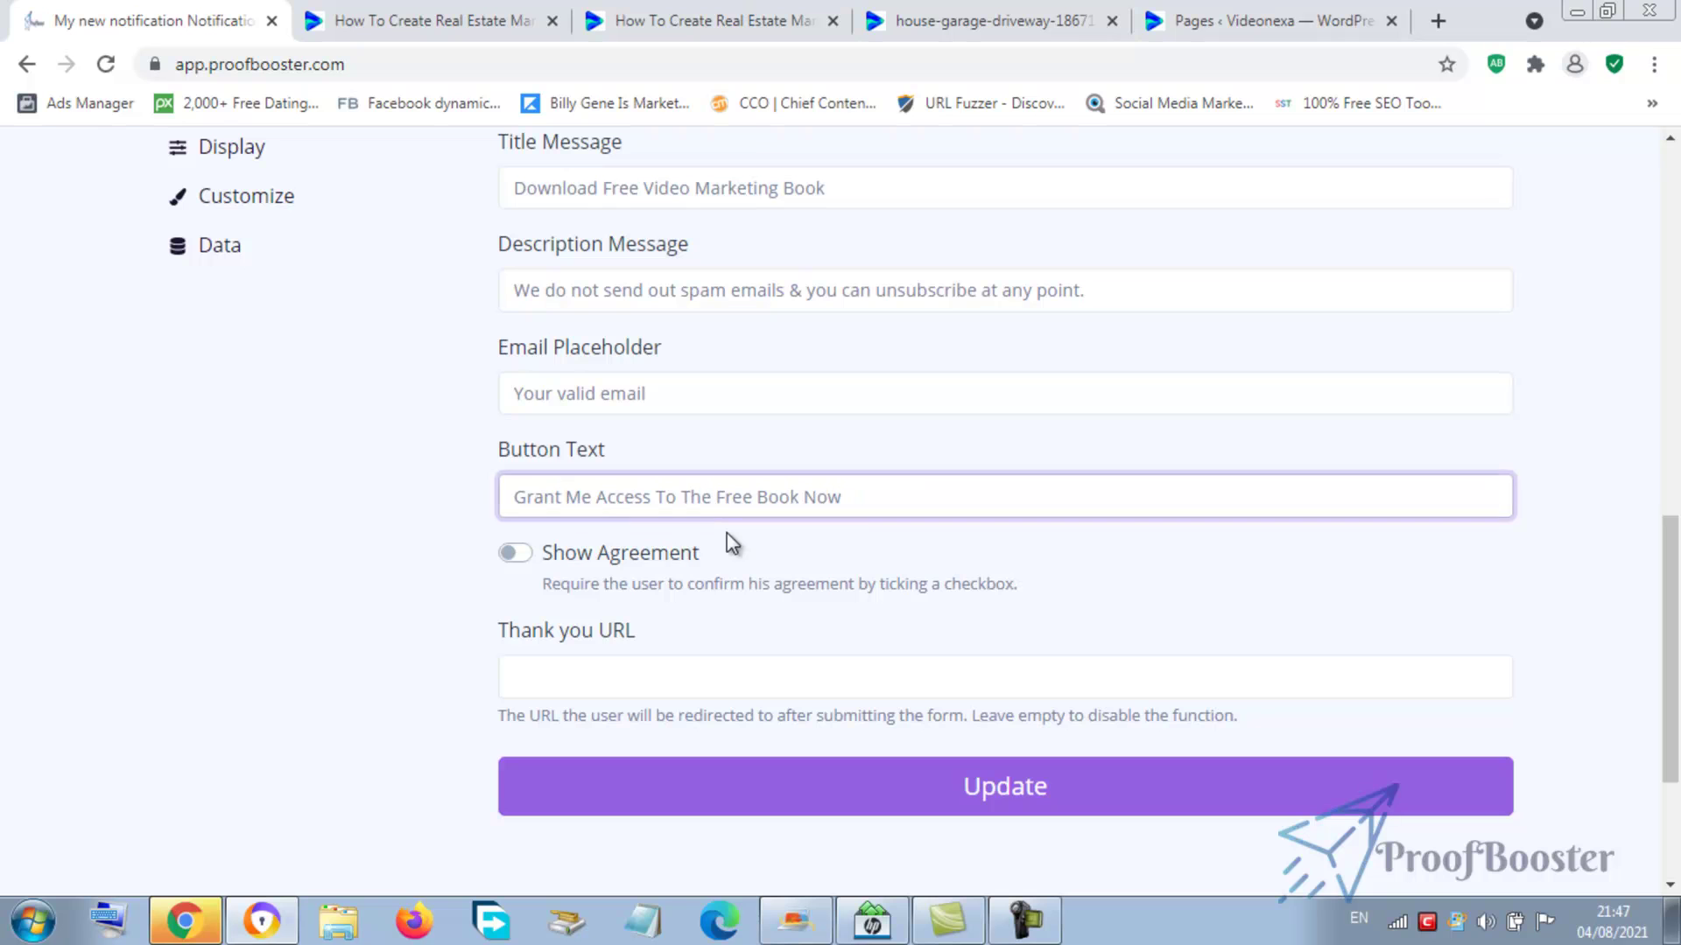
- Turn on the agreement checkbox requirement and check its Agreement Text field
{"action": "left_click", "coordinate": [504, 553]}
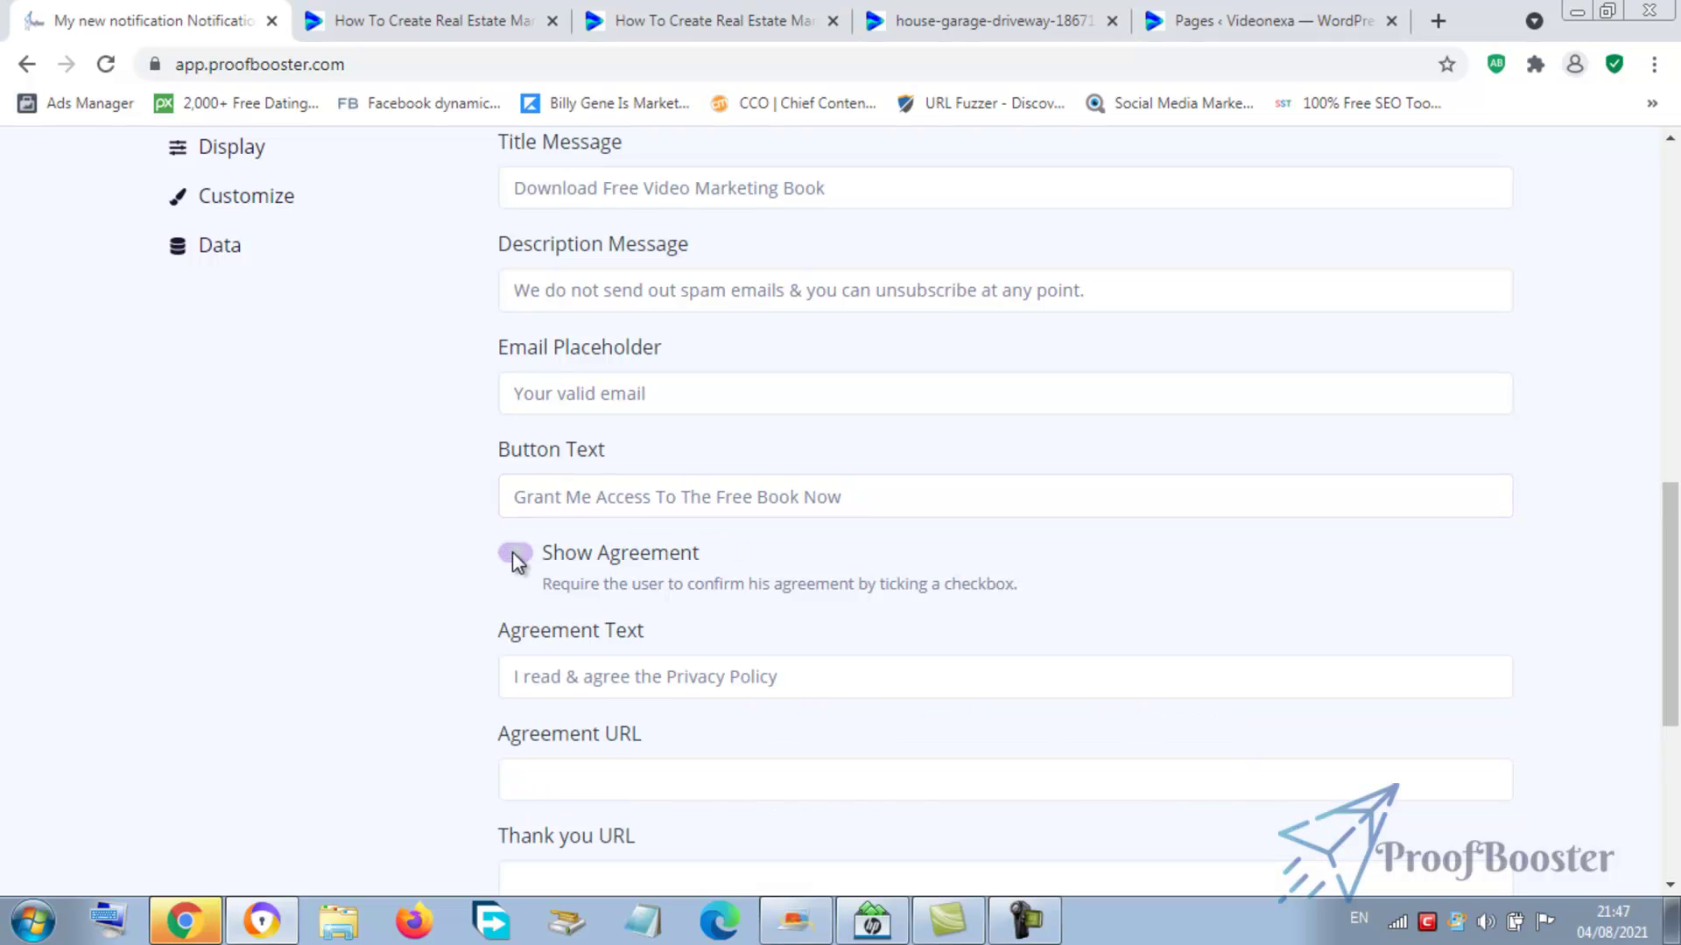
{"action": "left_click", "coordinate": [565, 679]}
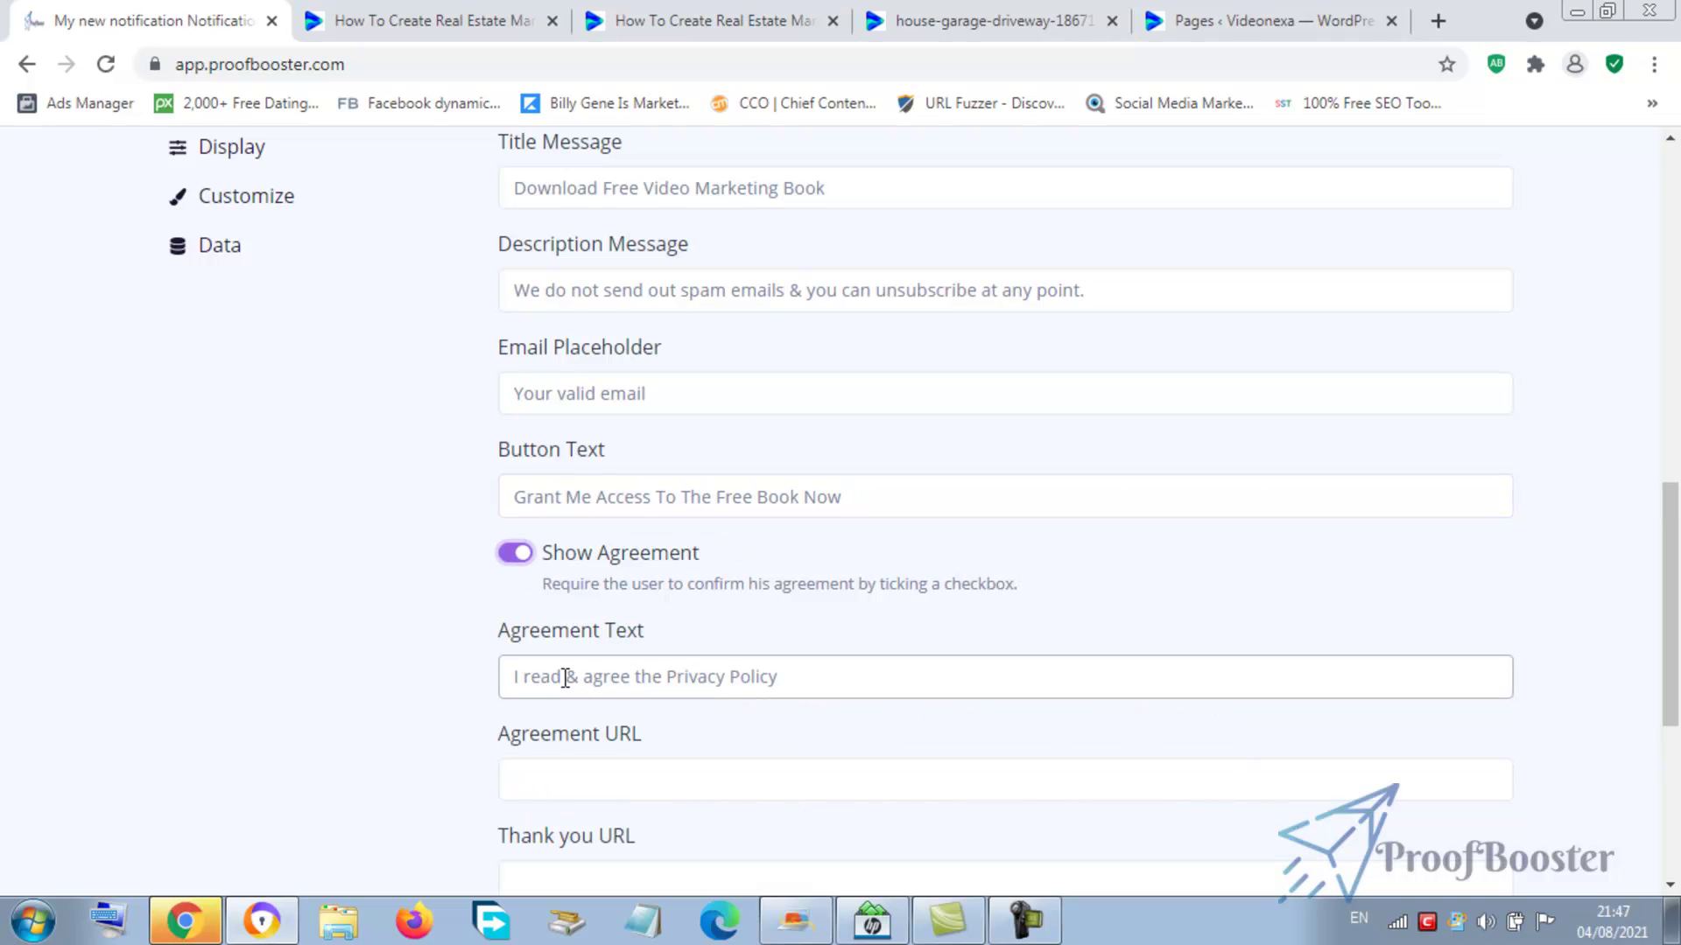
{"action": "left_click", "coordinate": [515, 611]}
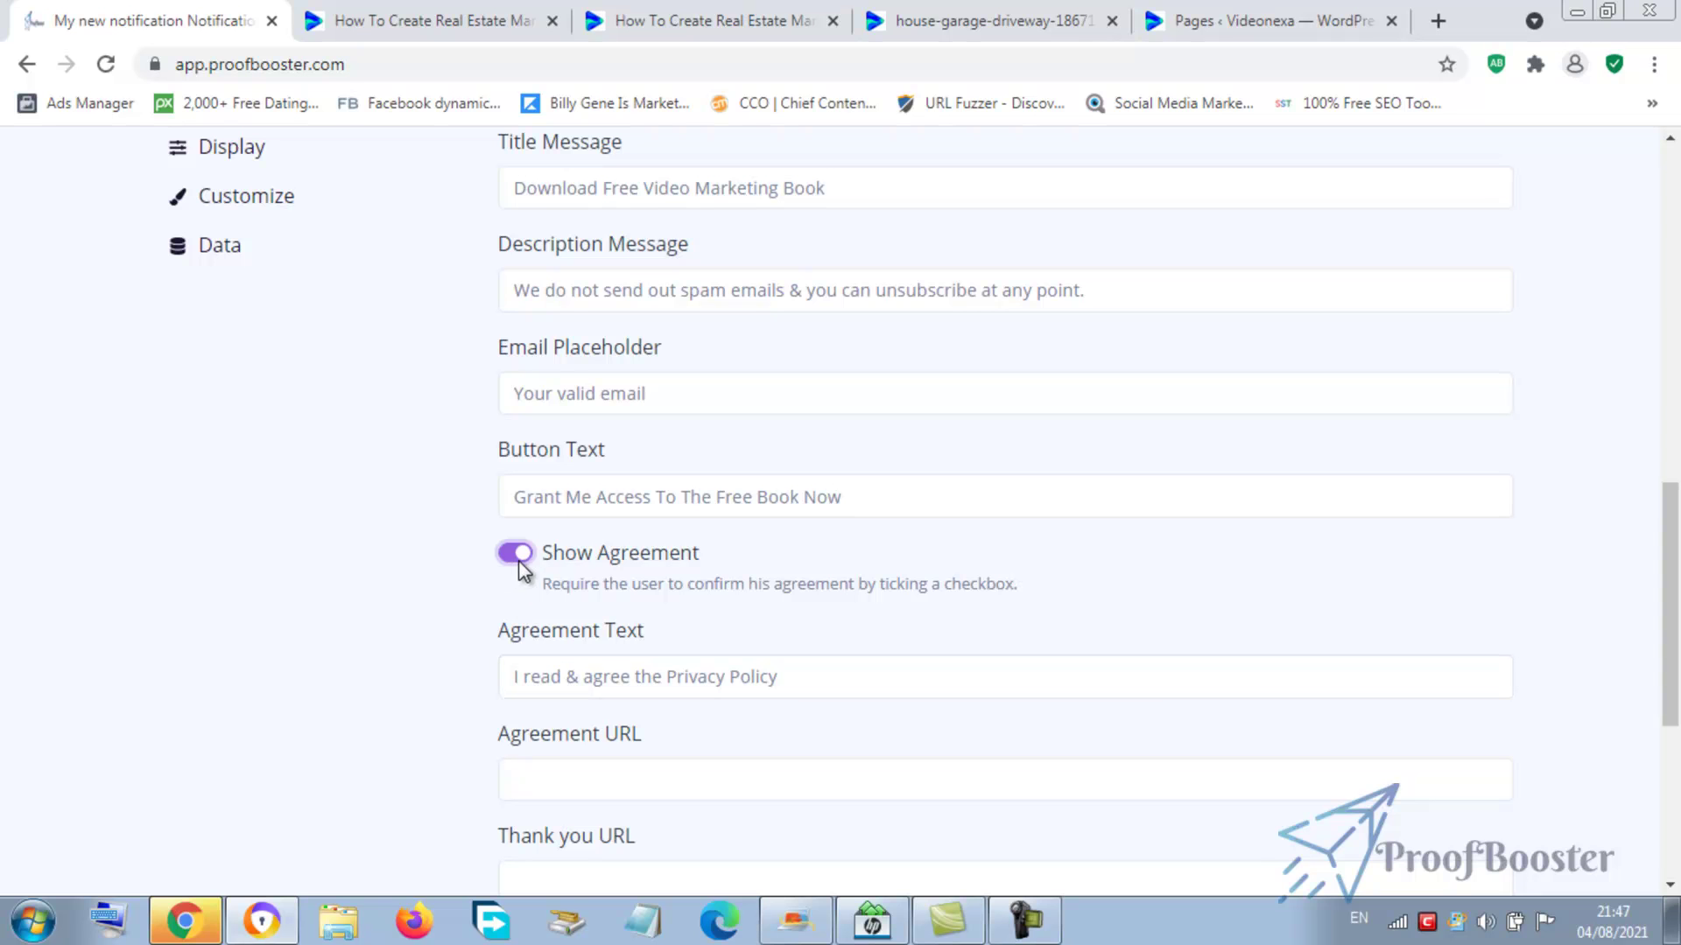
{"action": "scroll", "coordinate": [1631, 601], "scroll_direction": "up", "scroll_amount": 7}
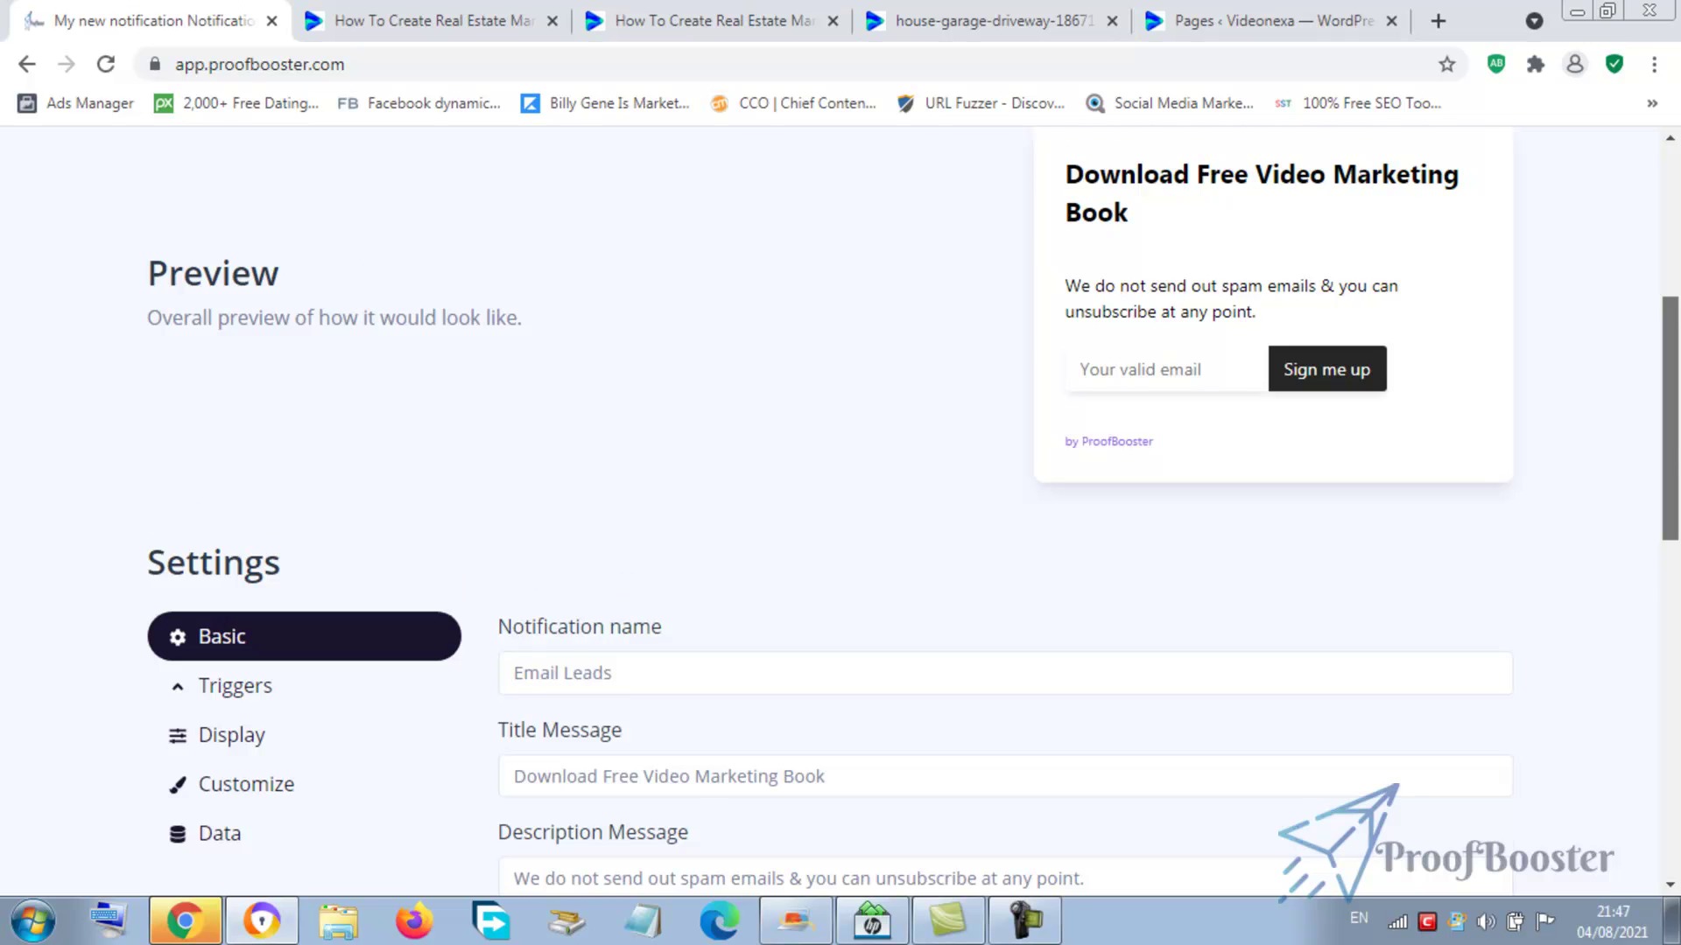
{"action": "scroll", "coordinate": [1677, 613], "scroll_direction": "down", "scroll_amount": 7}
{"action": "scroll", "coordinate": [1676, 613], "scroll_direction": "down", "scroll_amount": 2}
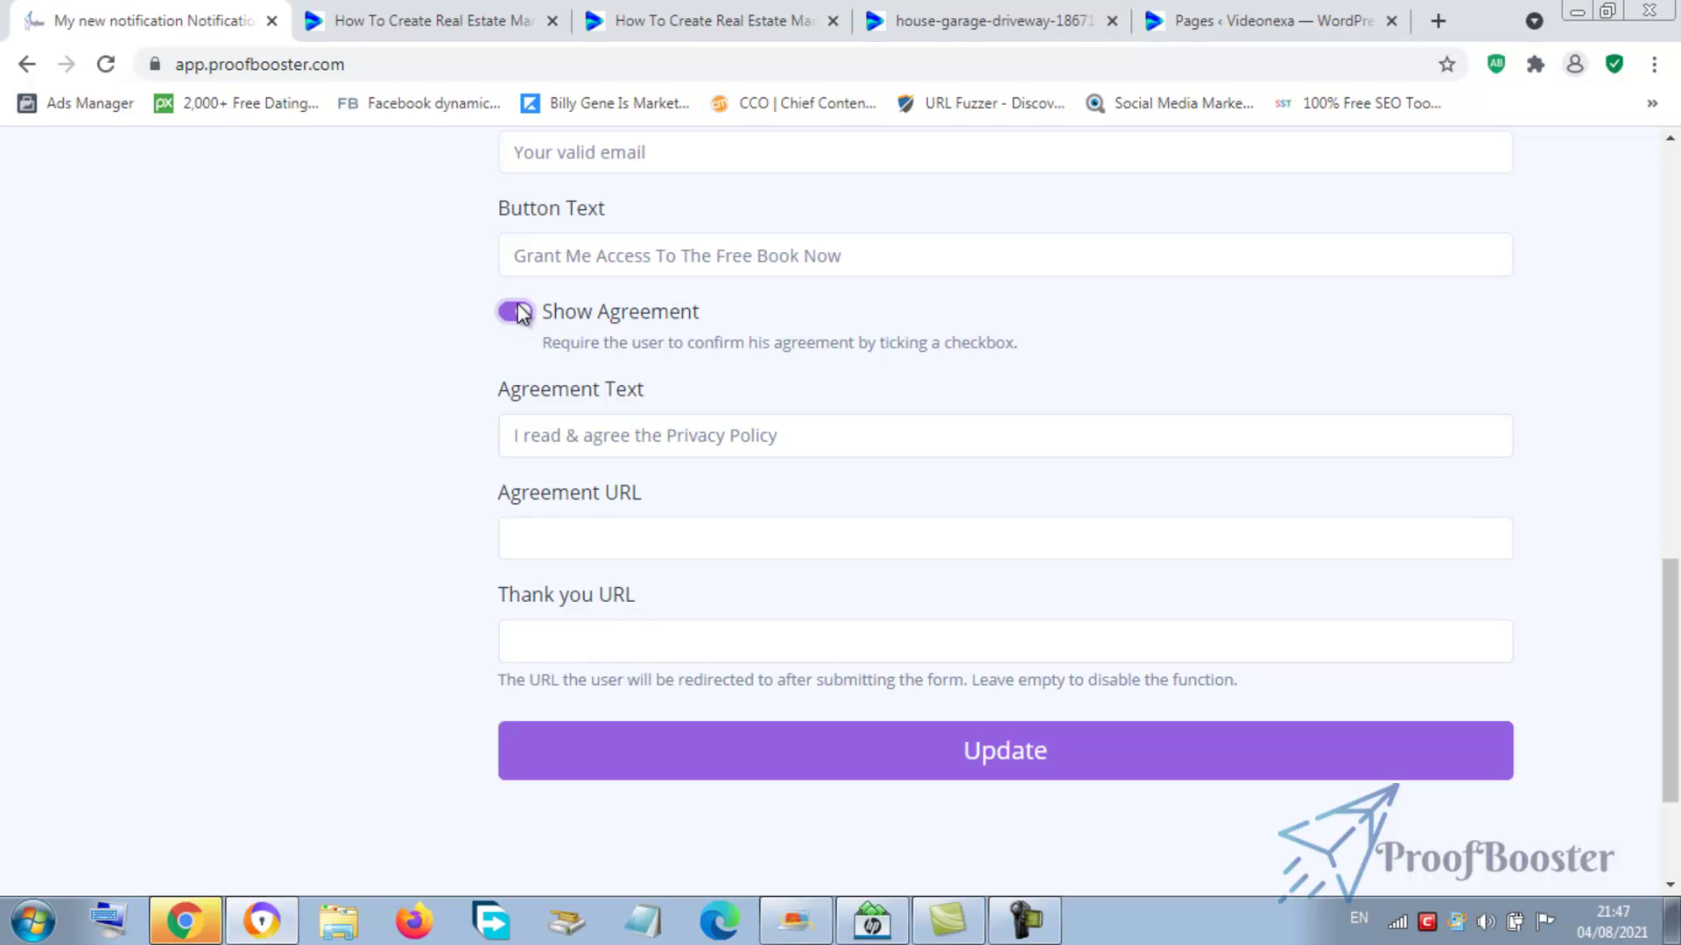
- Switch the agreement requirement off and go to the real estate marketing video post
{"action": "left_click", "coordinate": [581, 549]}
{"action": "left_click", "coordinate": [582, 549]}
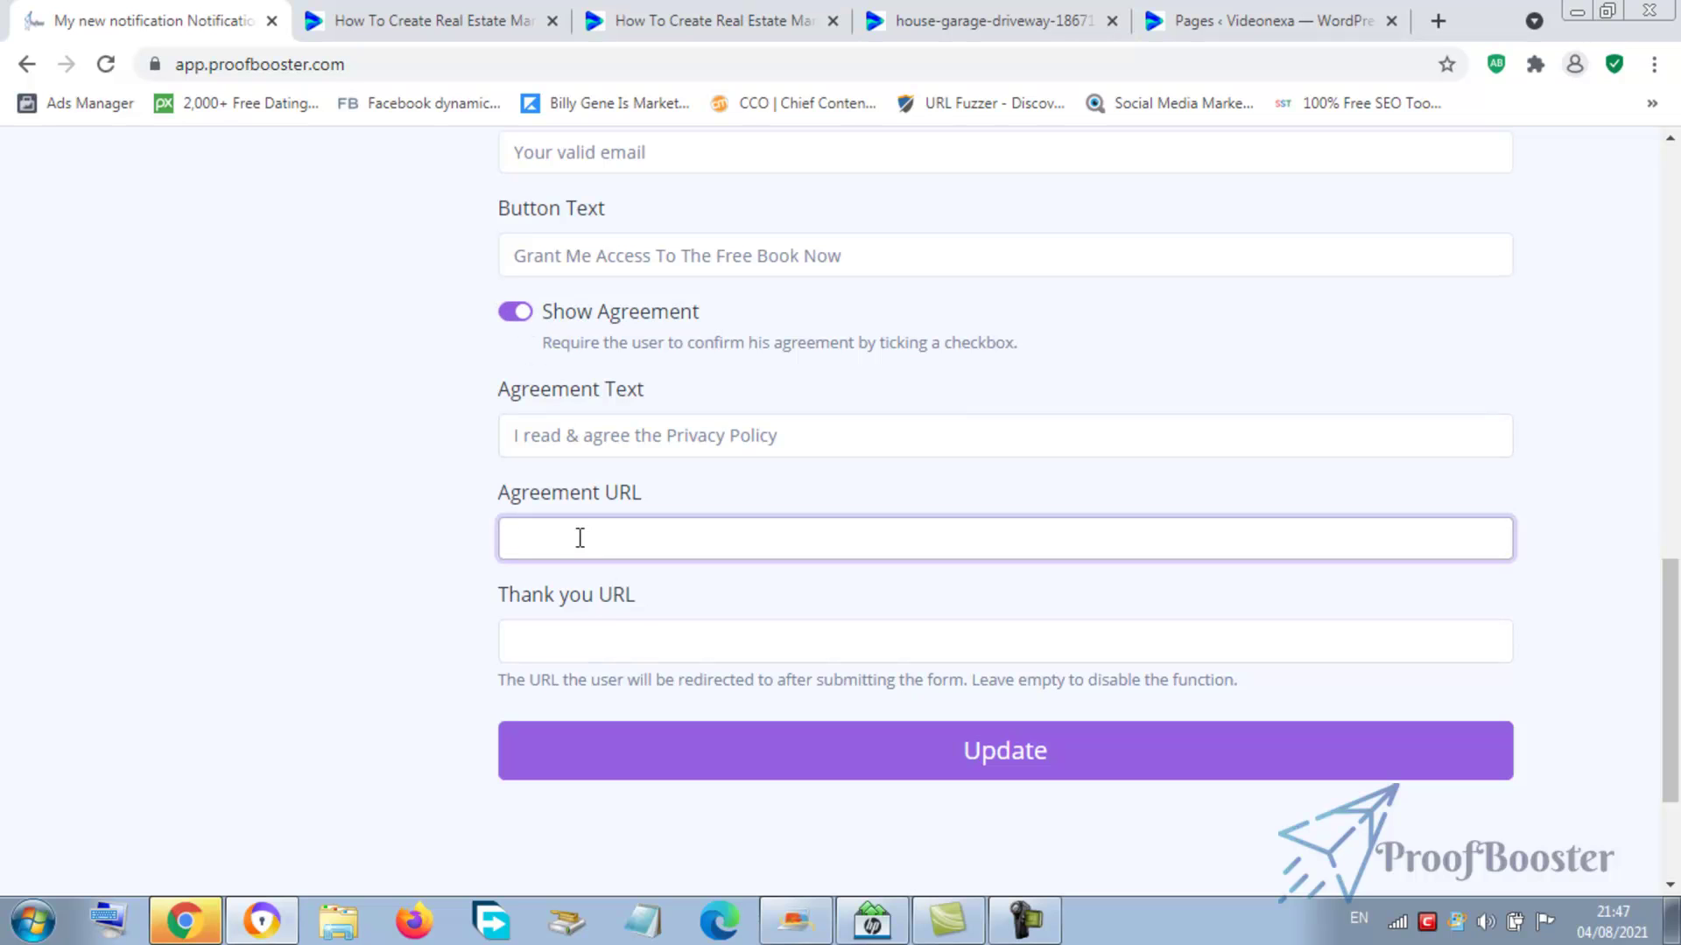
{"action": "left_click", "coordinate": [521, 319]}
{"action": "left_click", "coordinate": [578, 442]}
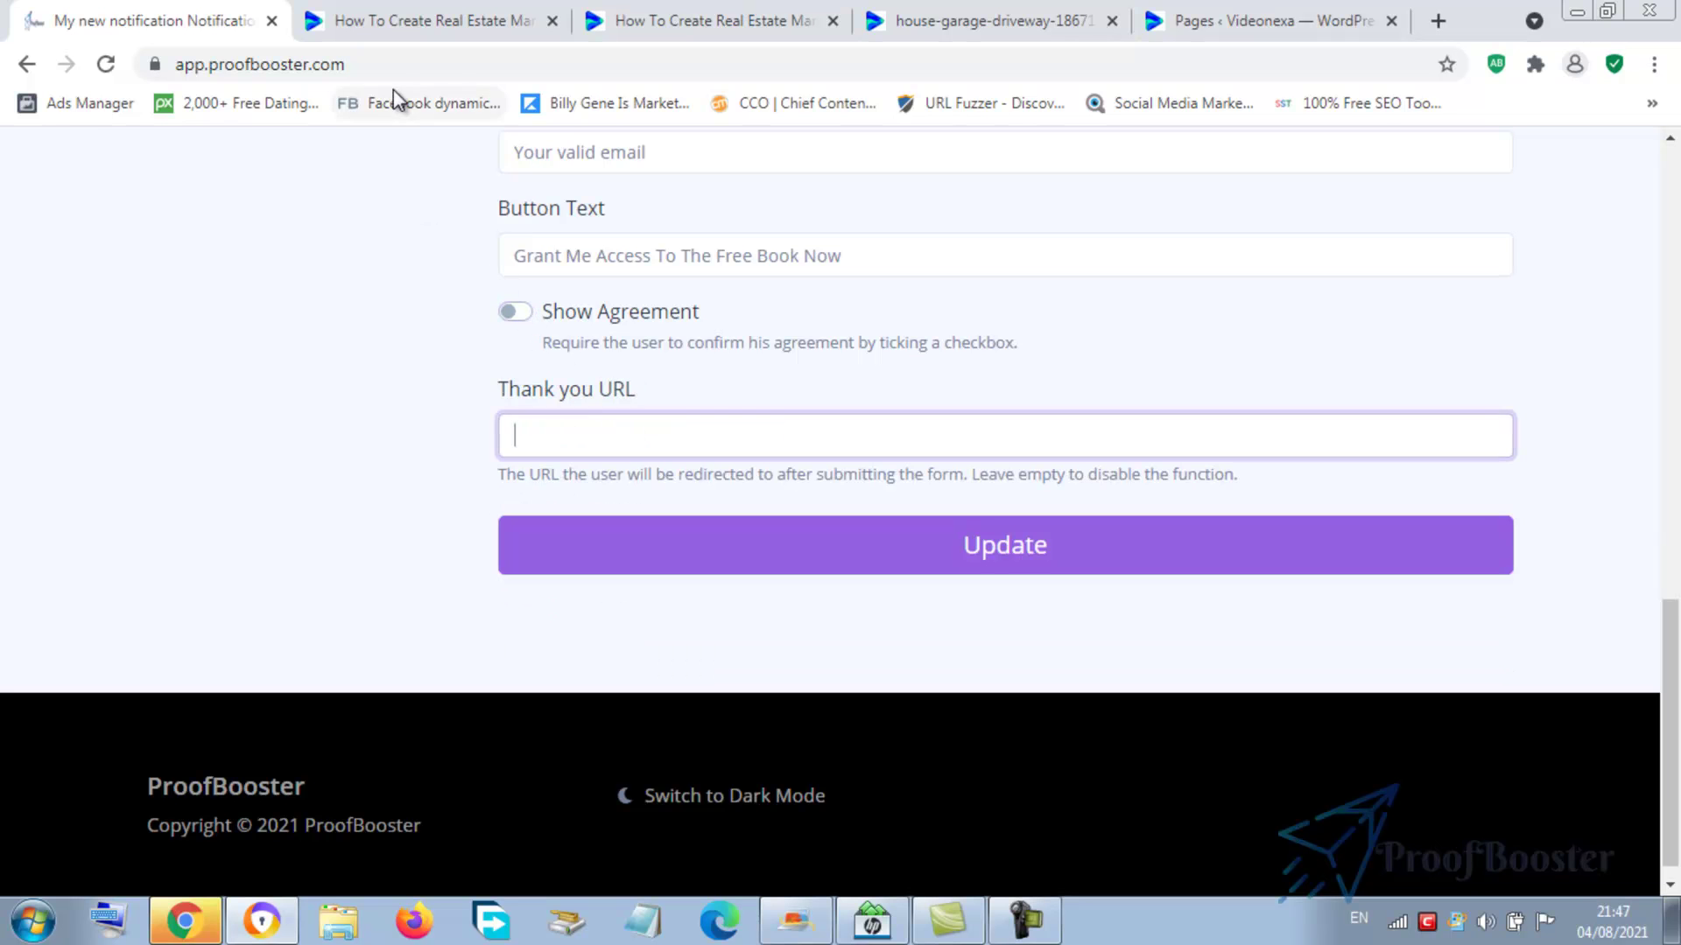
{"action": "left_click", "coordinate": [401, 23]}
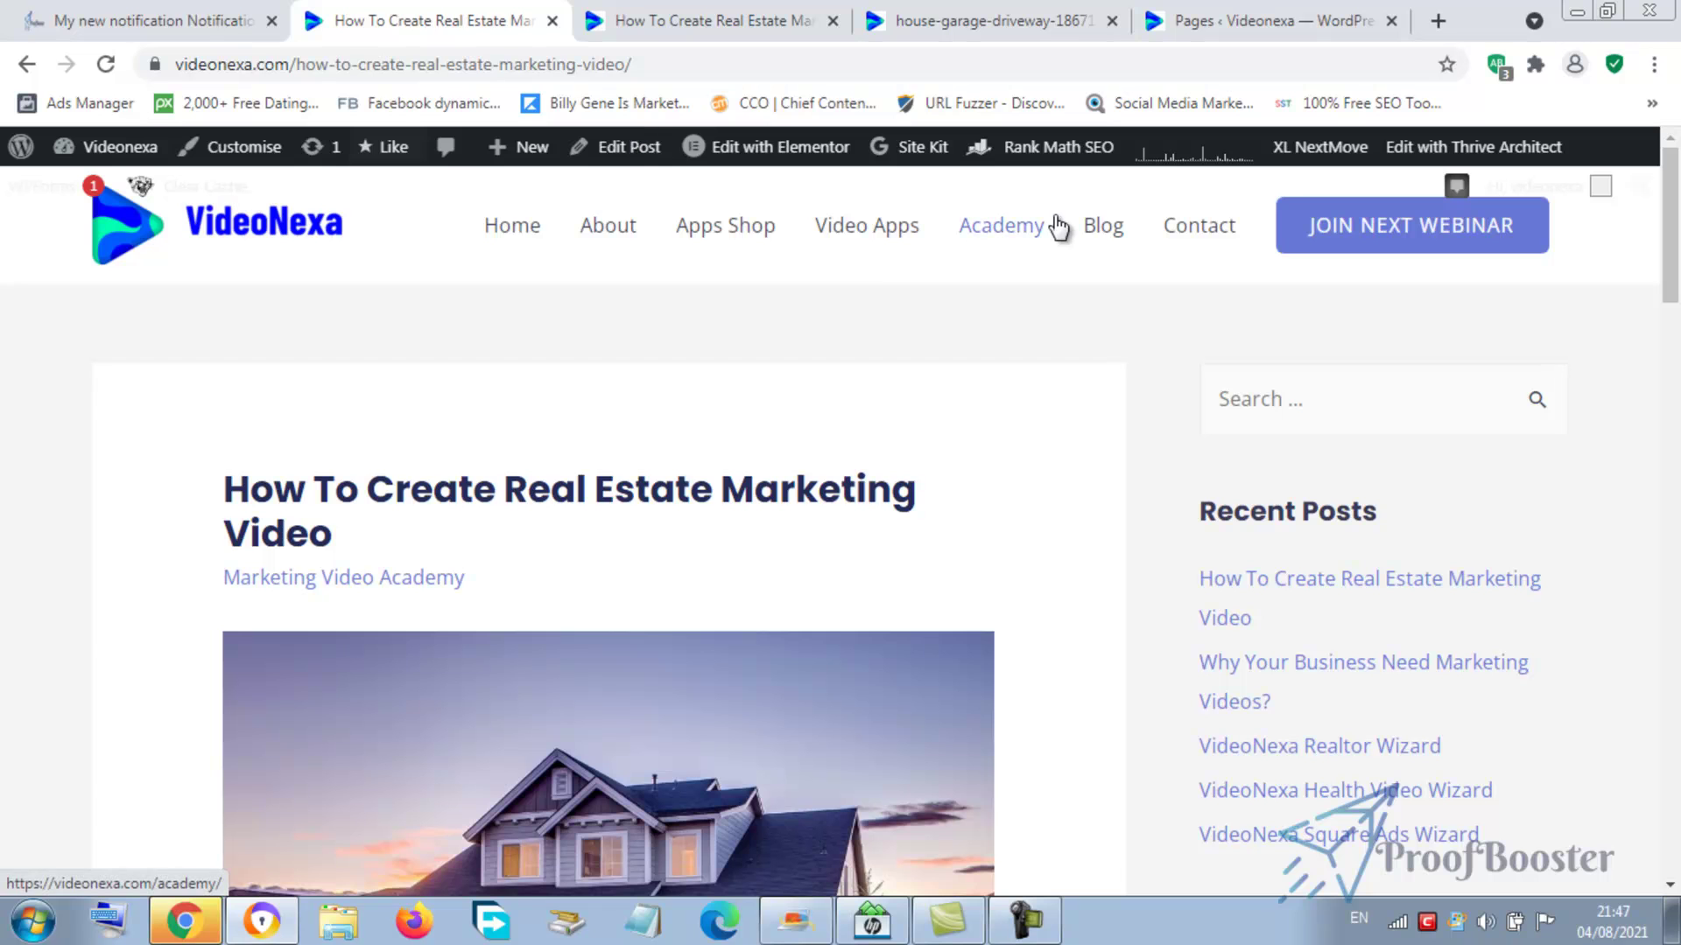
- Paste the real estate post's address as the Thank you URL and re-enable the agreement checkbox
{"action": "left_click", "coordinate": [669, 73]}
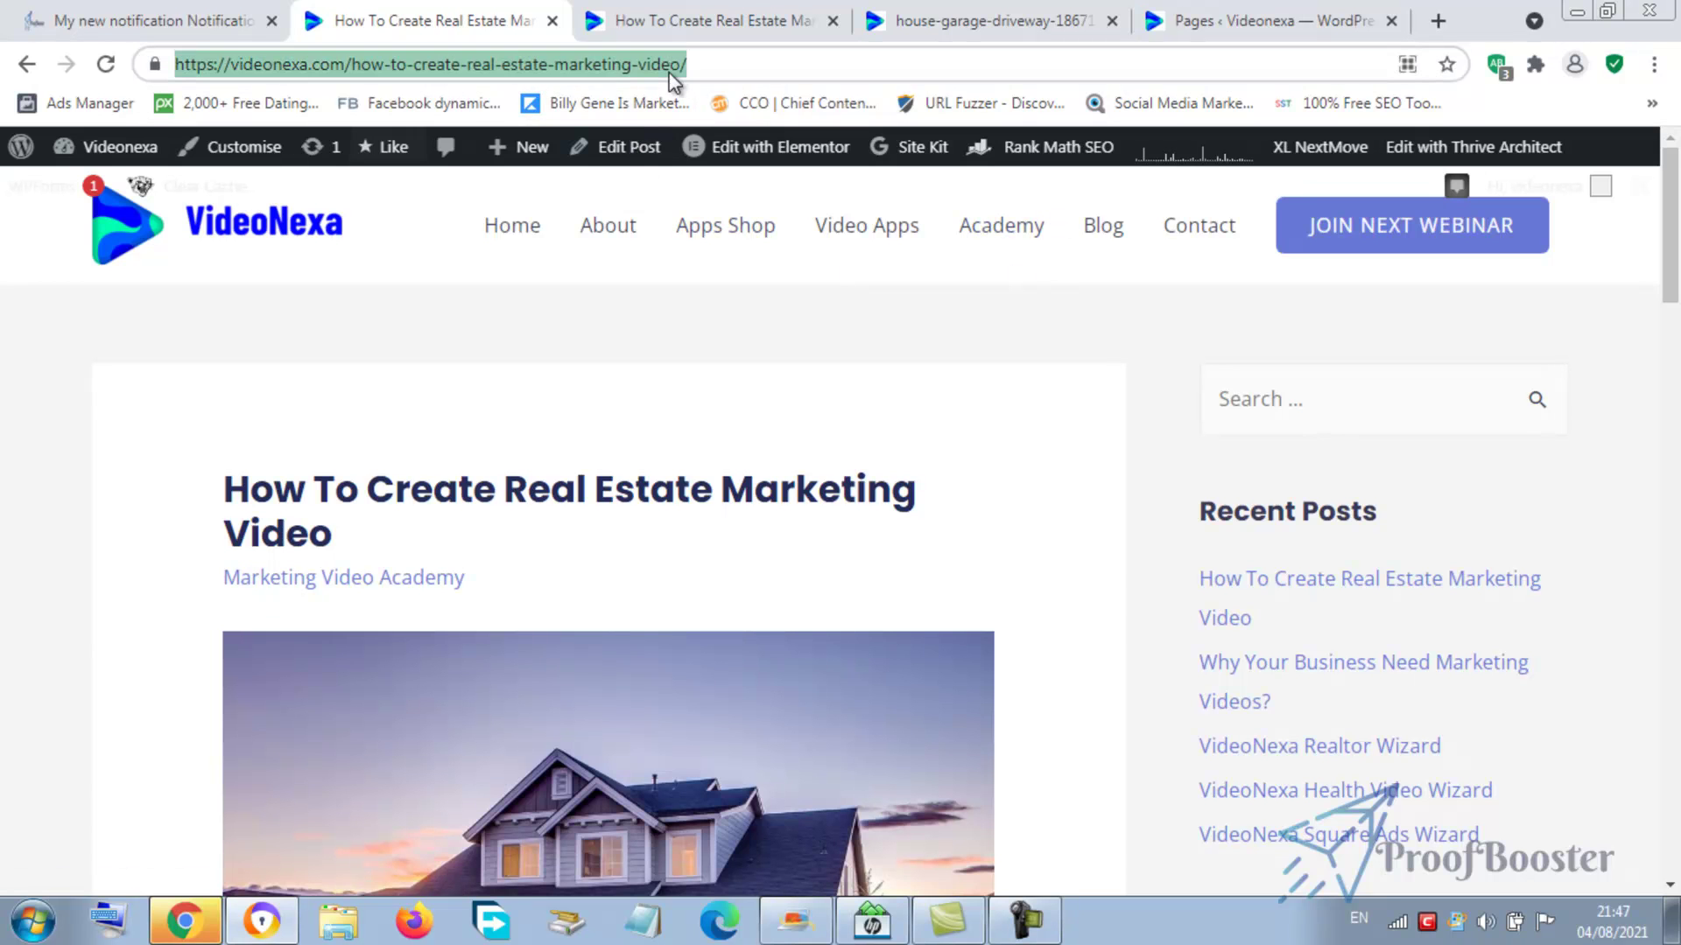
{"action": "key", "text": "ctrl+x"}
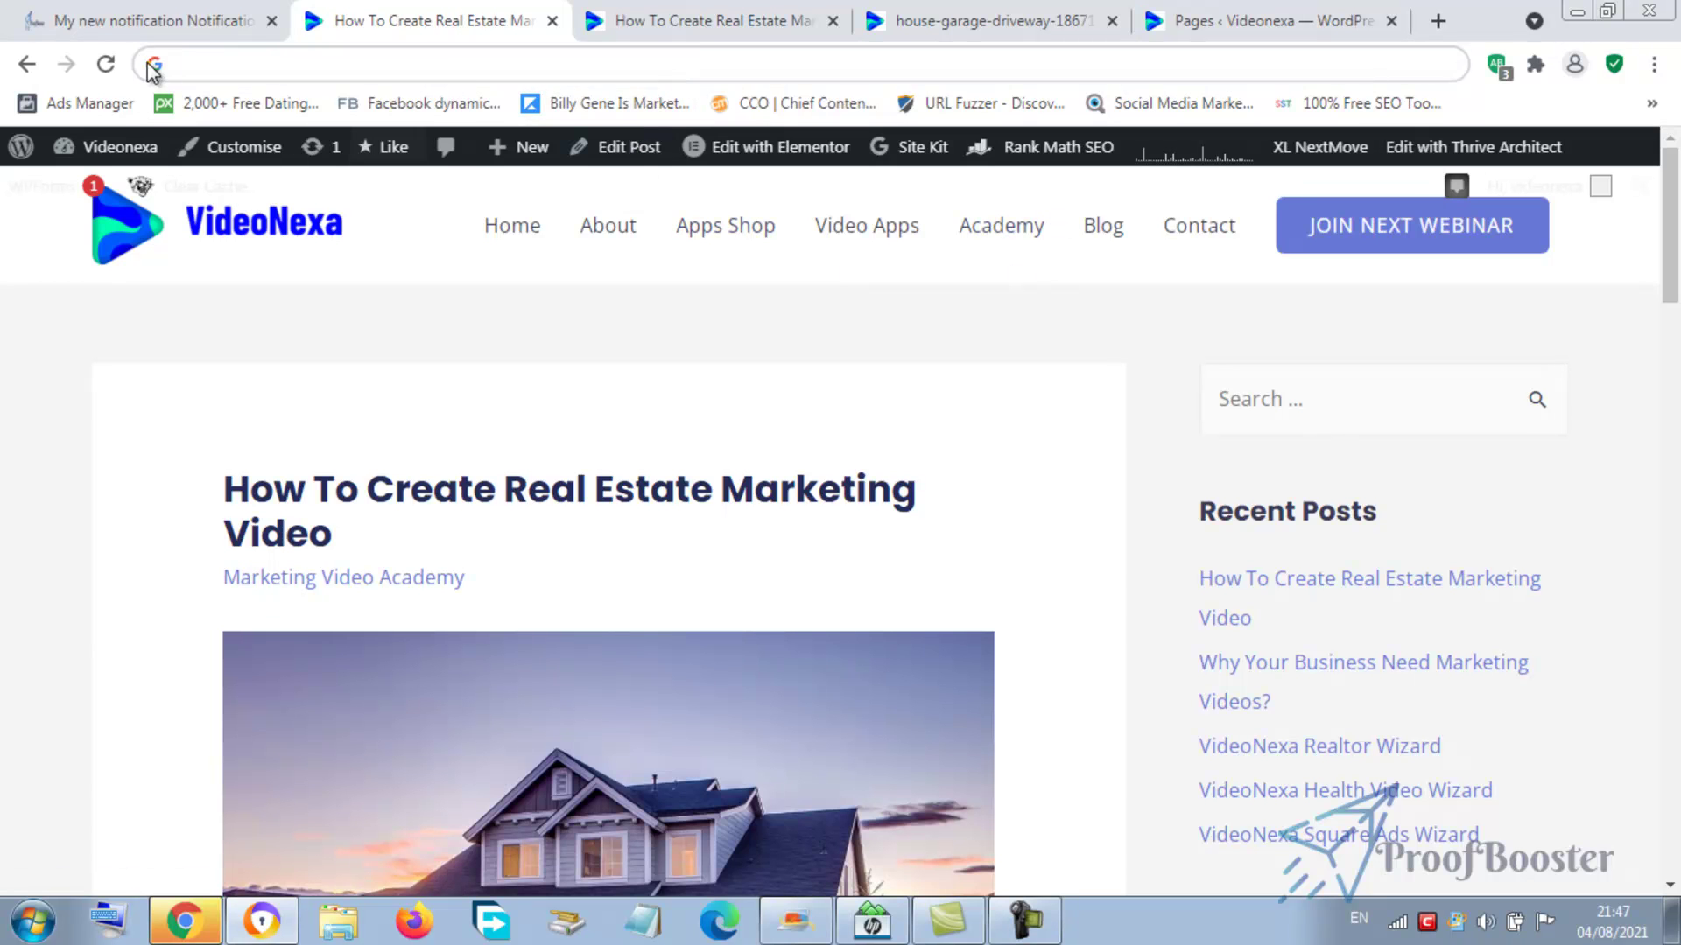
{"action": "left_click", "coordinate": [138, 34]}
{"action": "left_click", "coordinate": [636, 437]}
{"action": "key", "text": "ctrl+v"}
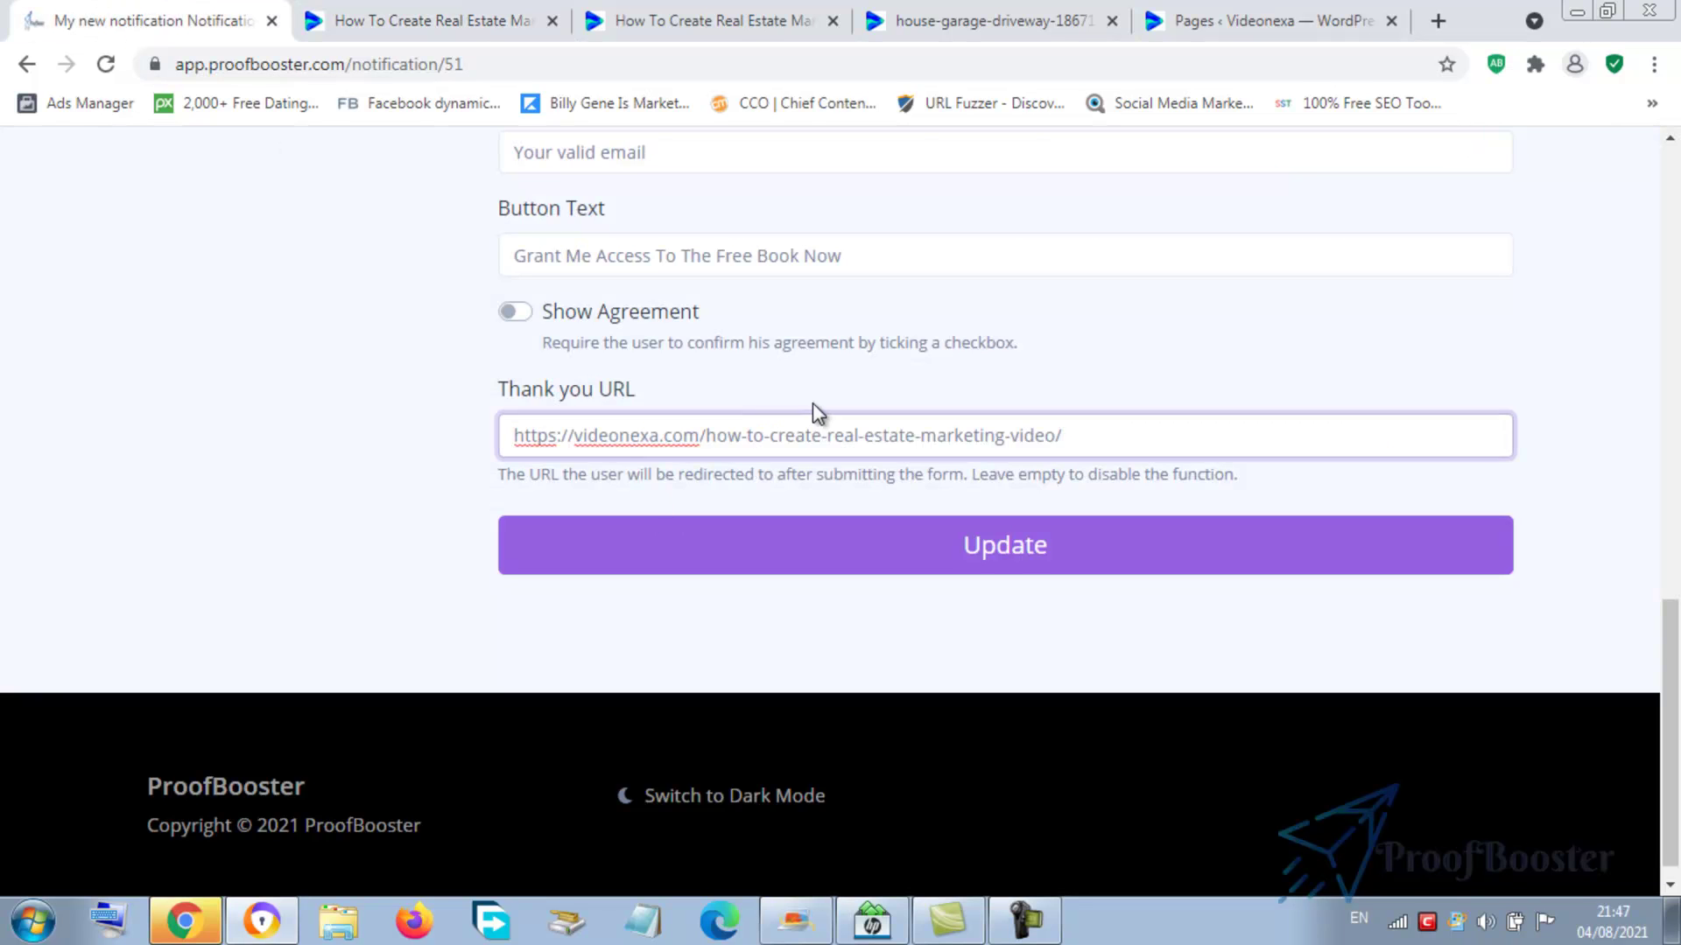
{"action": "left_click", "coordinate": [517, 316]}
{"action": "left_click", "coordinate": [608, 537]}
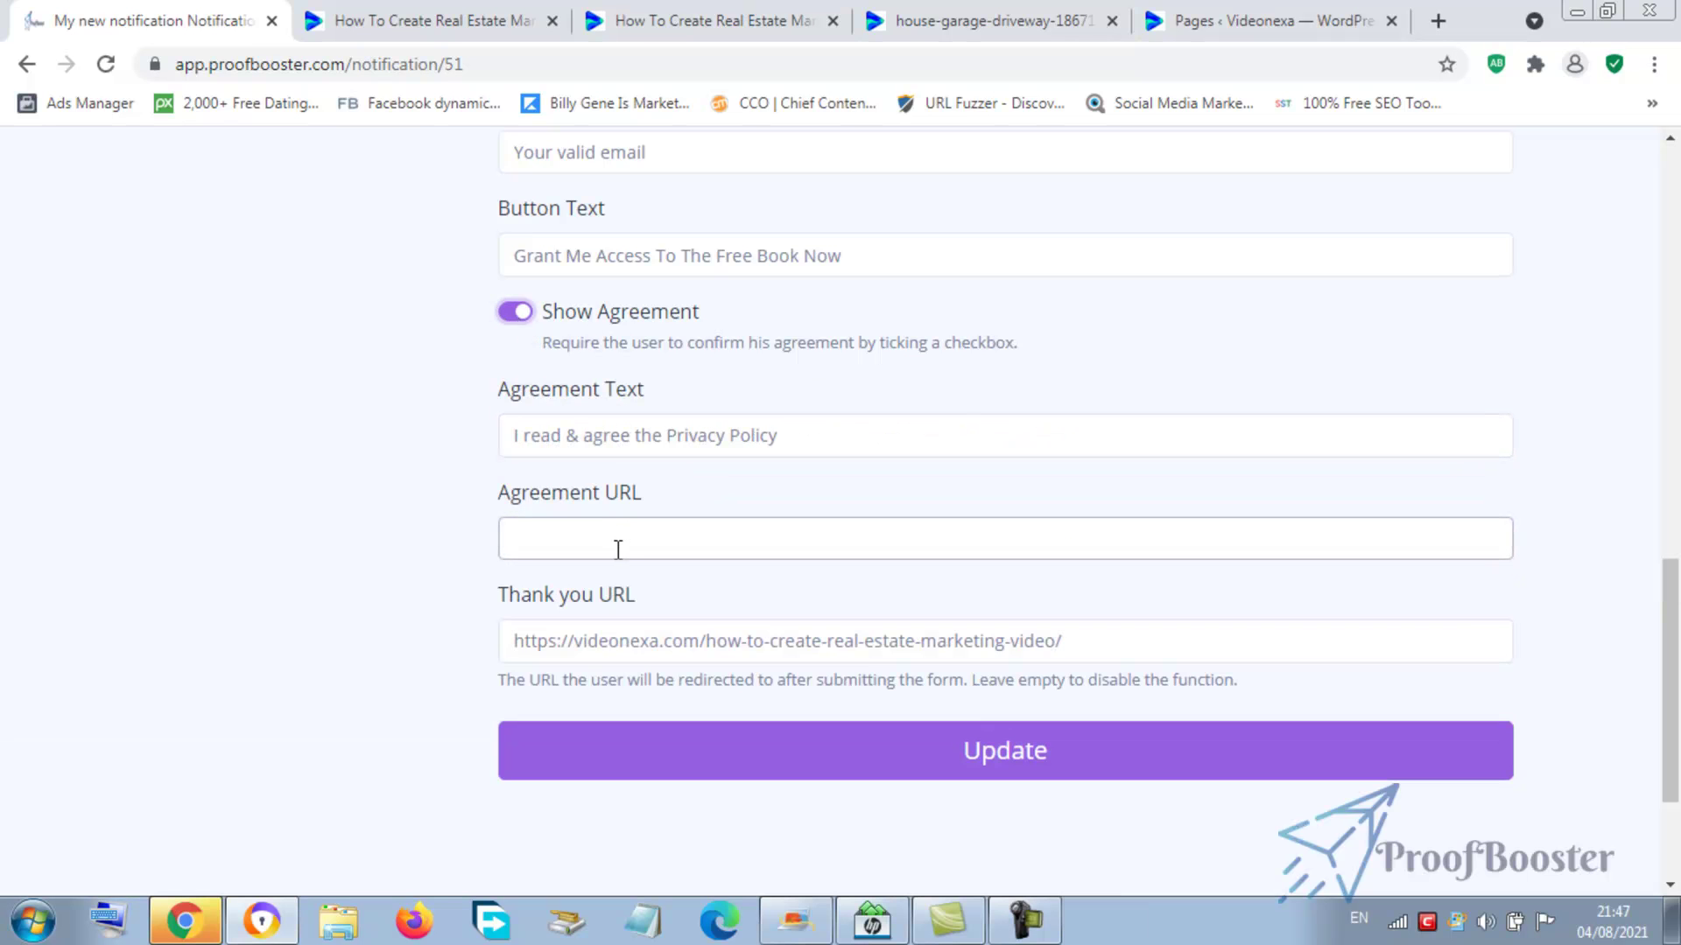
{"action": "left_click", "coordinate": [618, 549]}
{"action": "key", "text": "ctrl+v"}
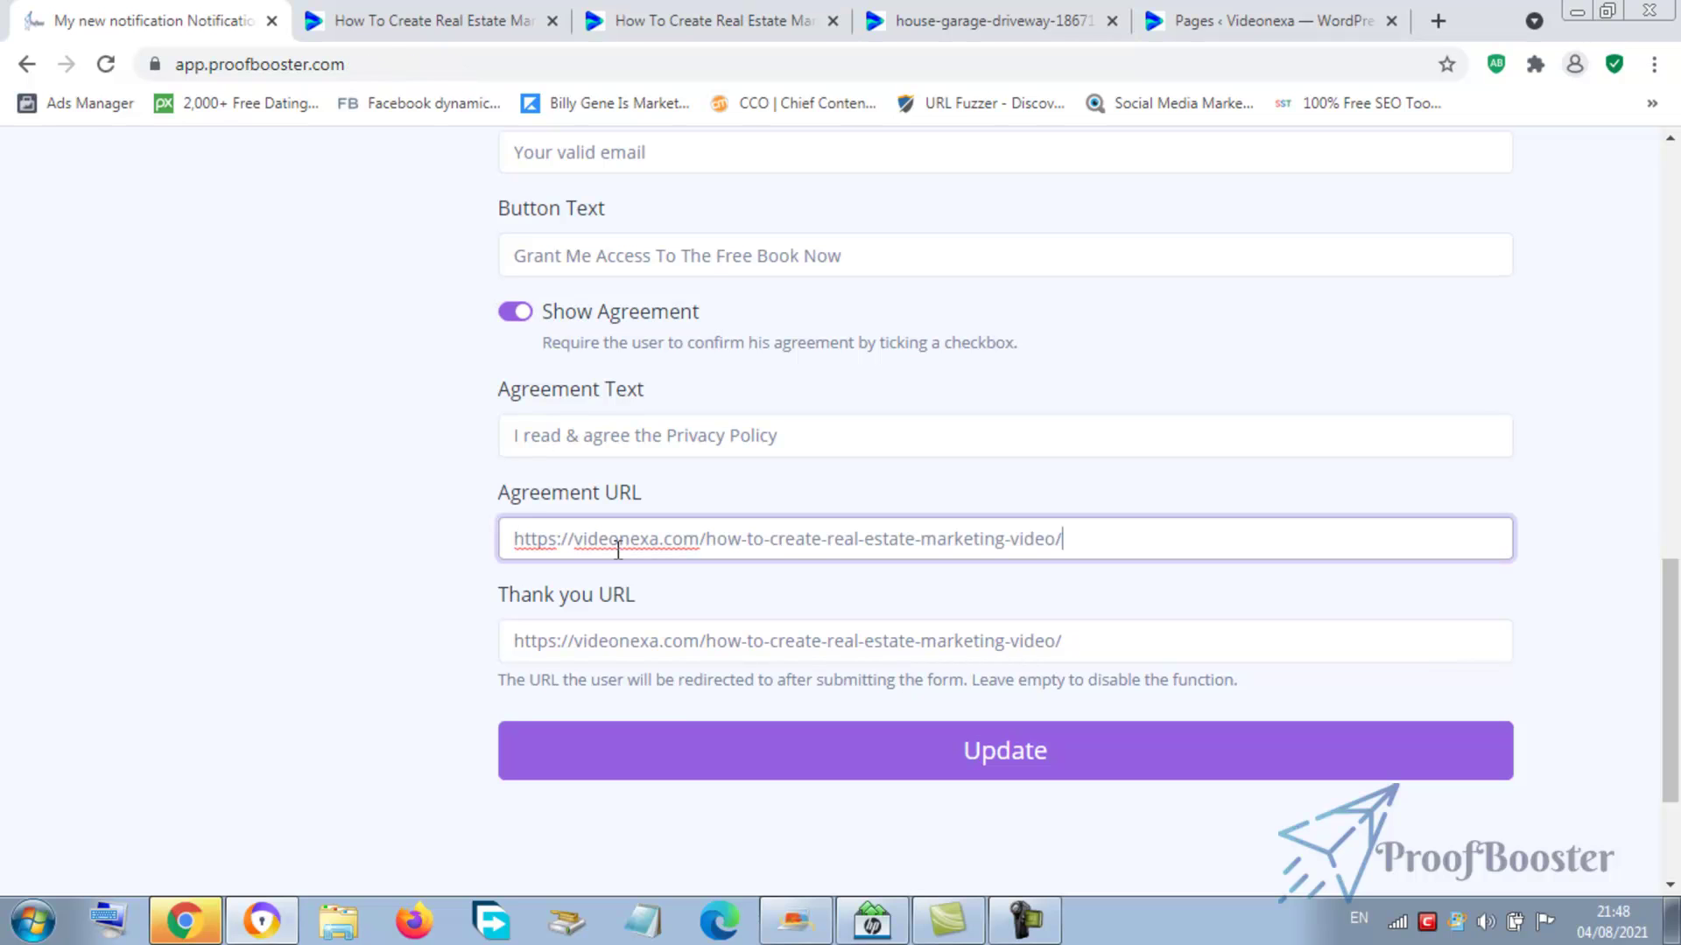
{"action": "left_click_drag", "start_coordinate": [706, 538], "coordinate": [1076, 541]}
{"action": "type", "text": "tos"}
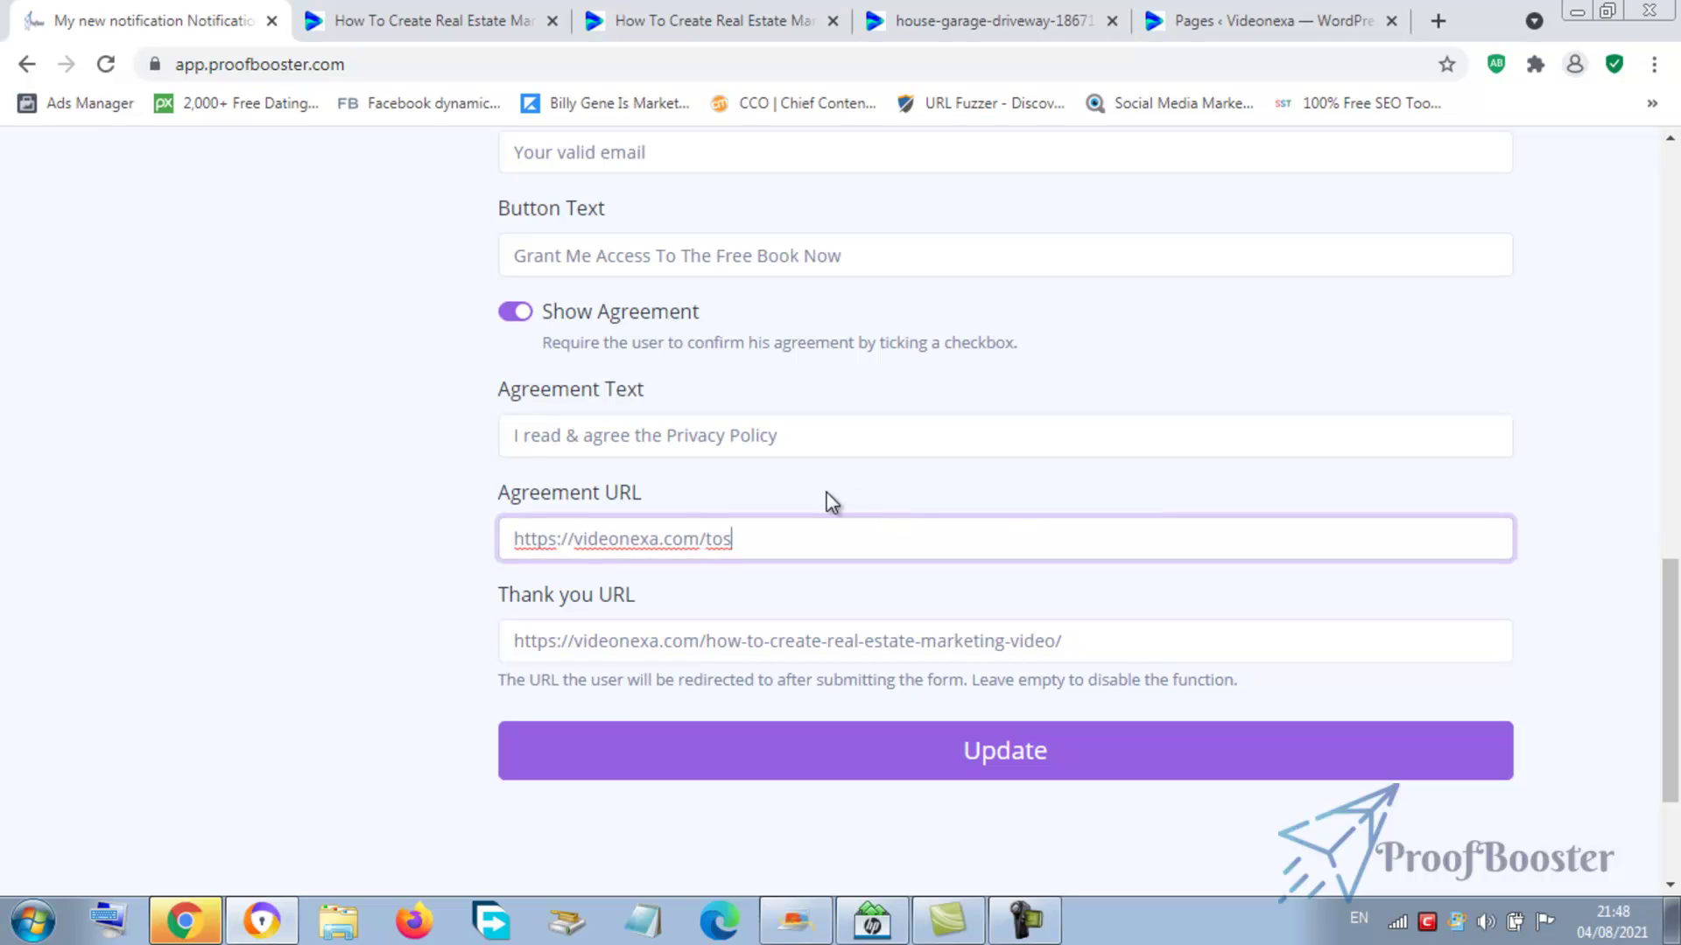
{"action": "left_click_drag", "start_coordinate": [731, 540], "coordinate": [714, 540]}
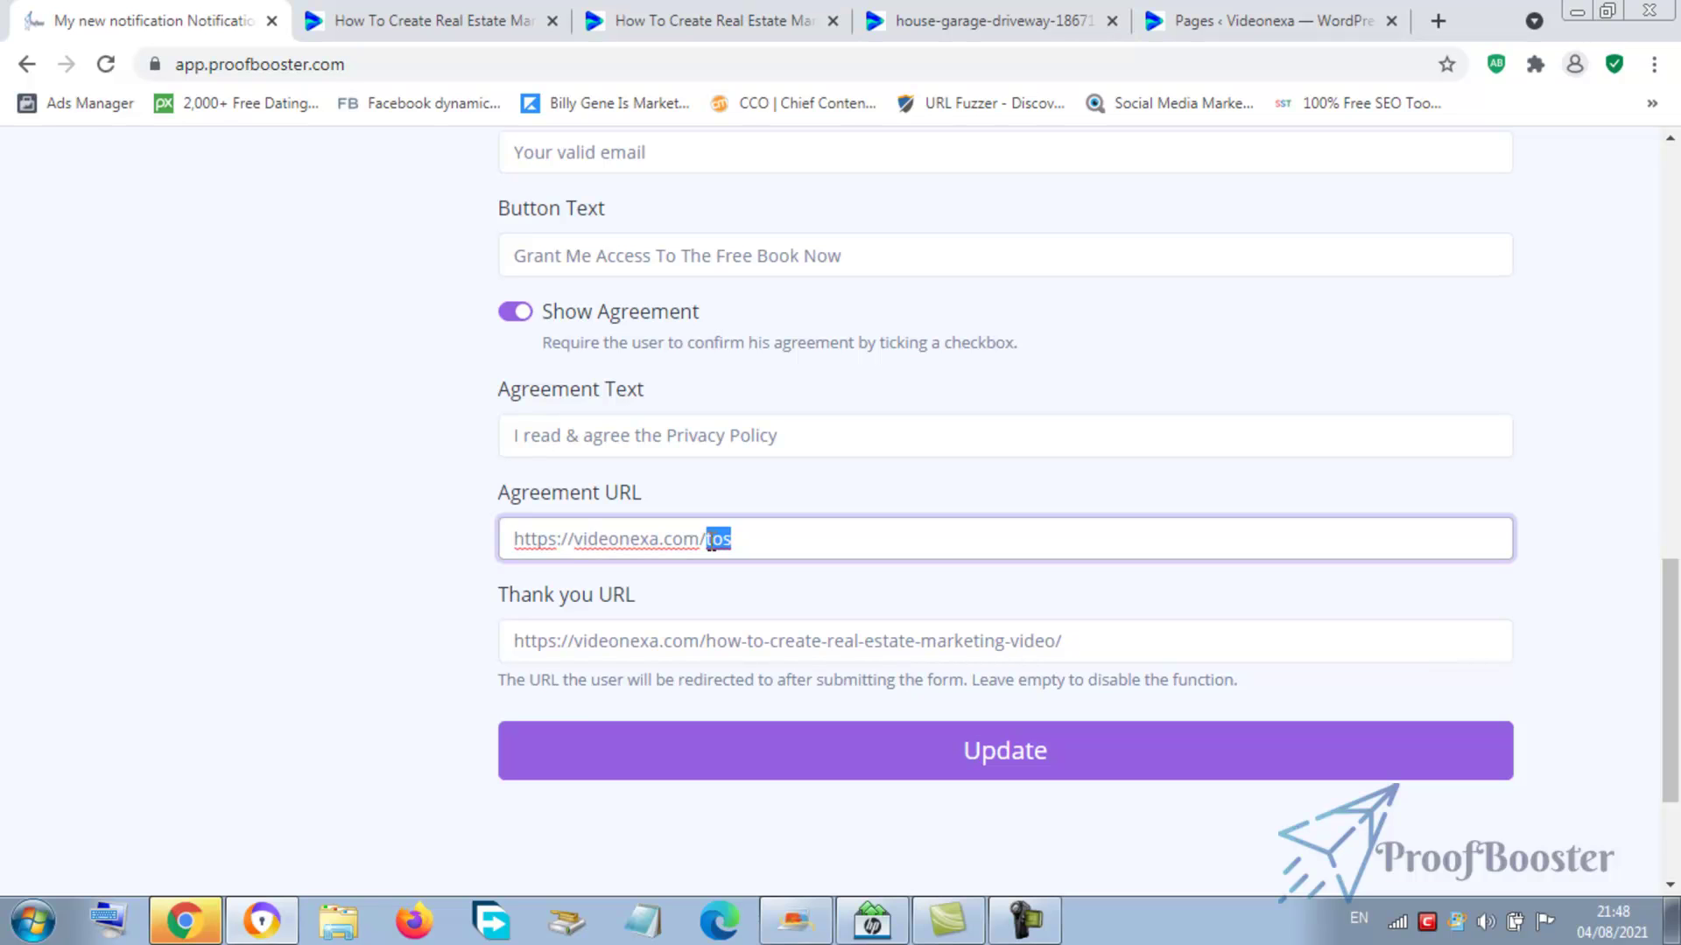
{"action": "key", "text": "BackSpace"}
{"action": "type", "text": "pp"}
{"action": "left_click", "coordinate": [1003, 764]}
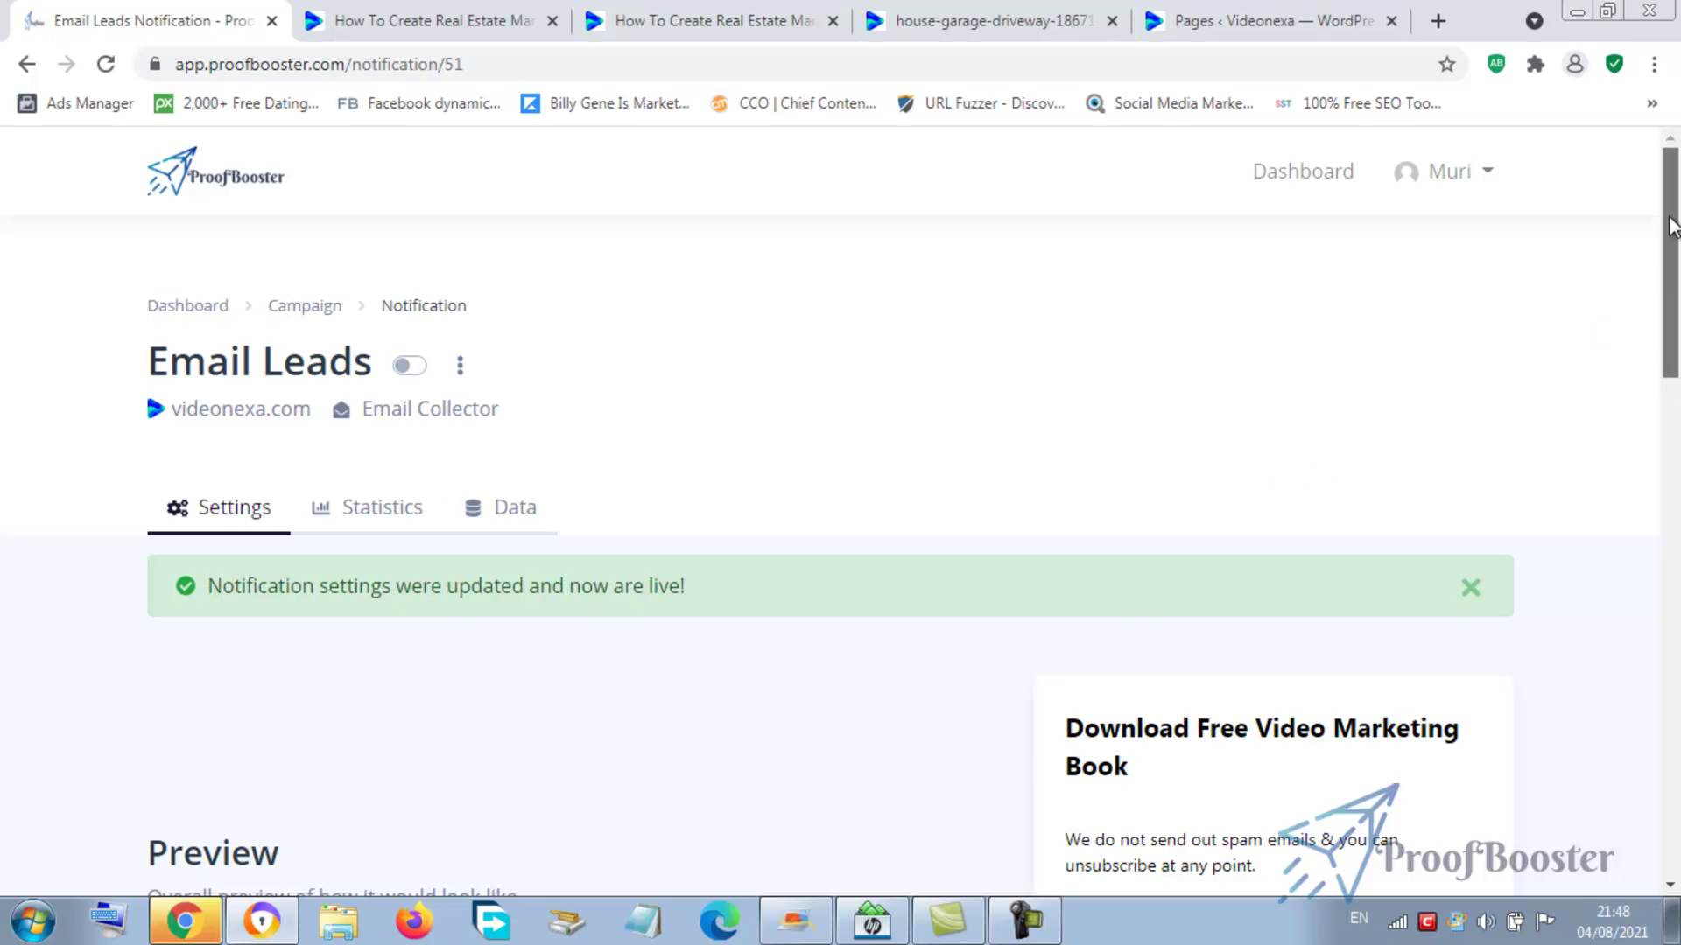
{"action": "left_click_drag", "start_coordinate": [1672, 226], "coordinate": [1672, 315]}
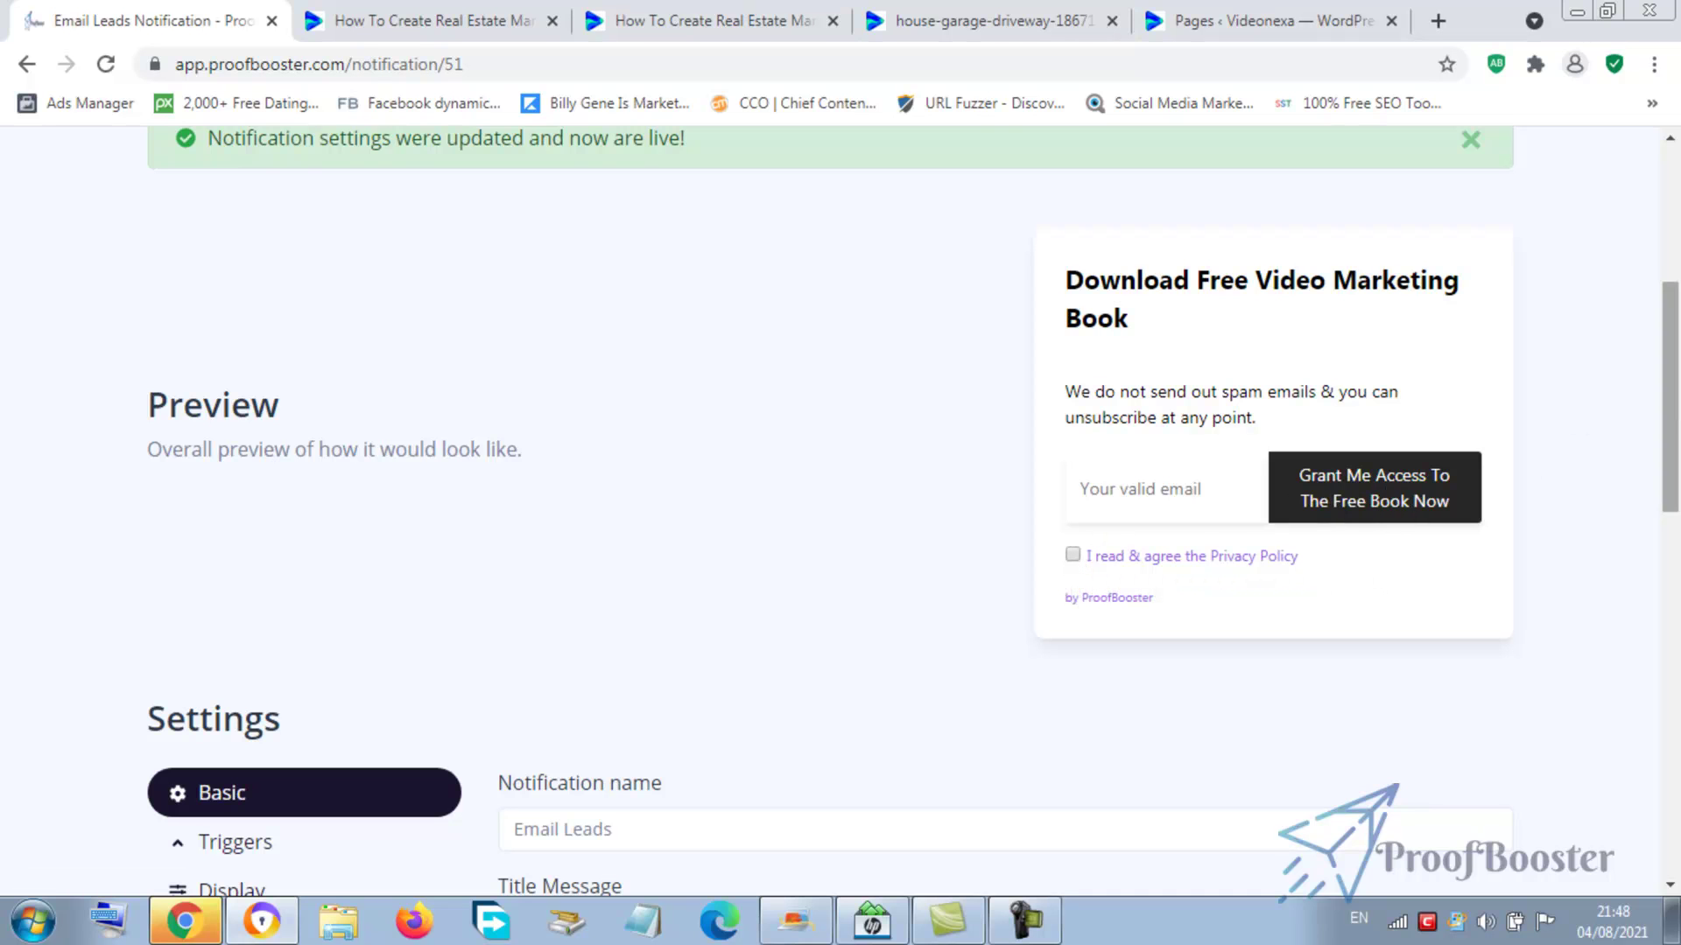
{"action": "left_click_drag", "start_coordinate": [1672, 331], "coordinate": [1676, 477]}
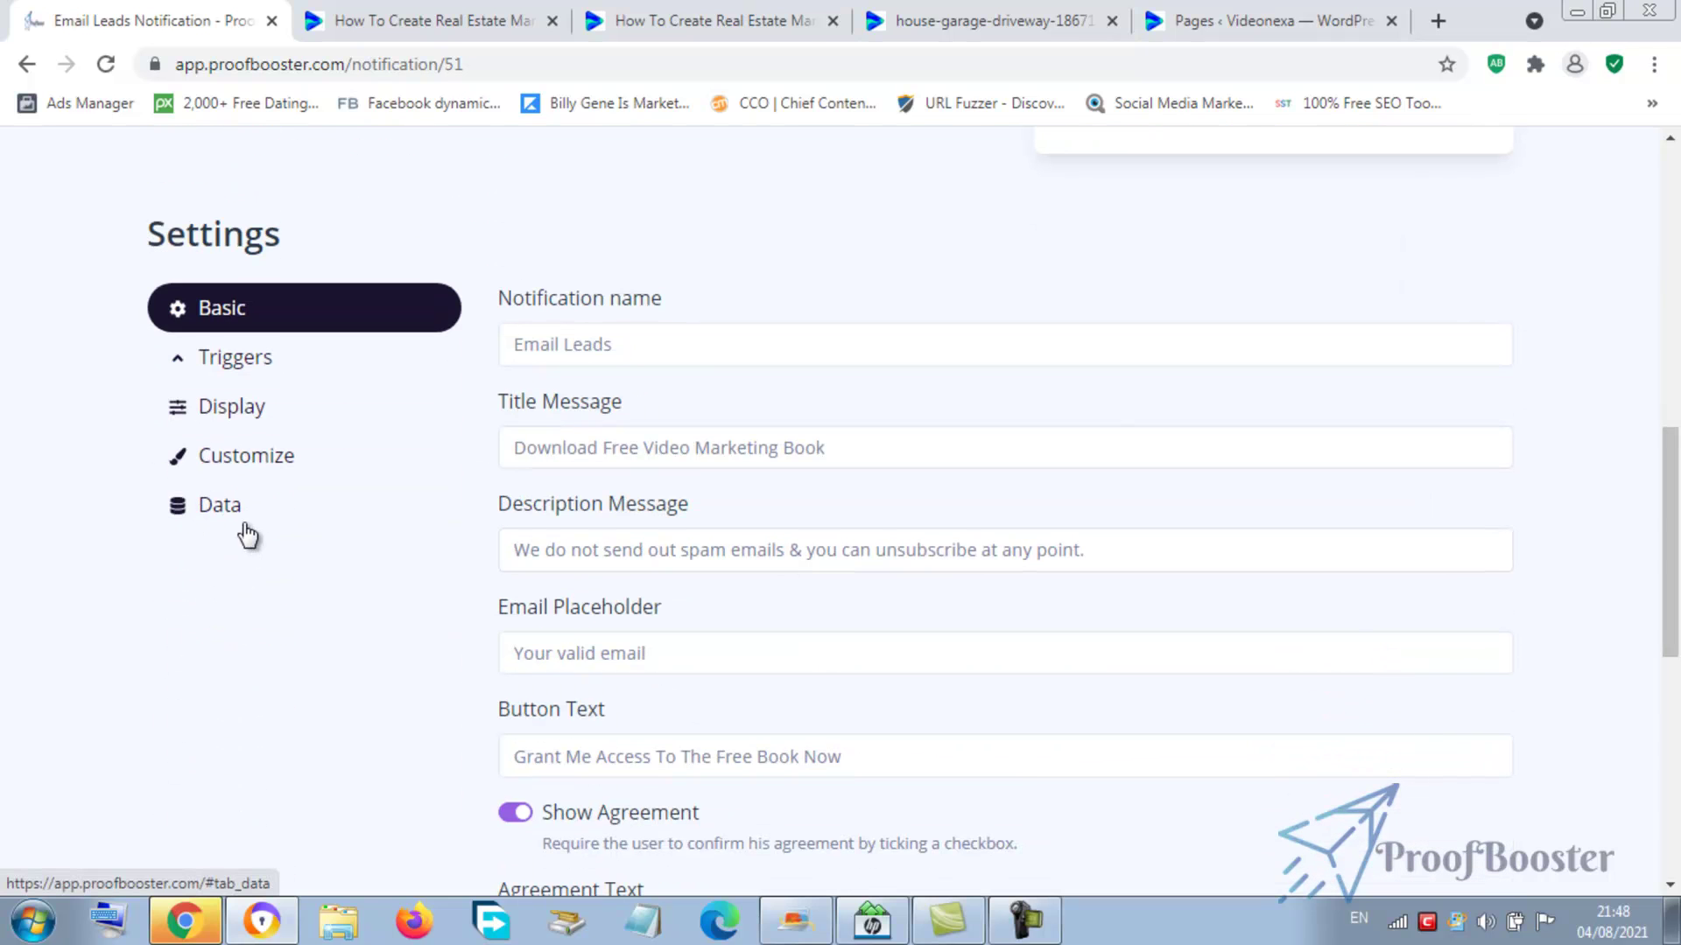
- Set the Display Trigger to Scroll Percentage in Triggers and save with Update
{"action": "left_click", "coordinate": [235, 373]}
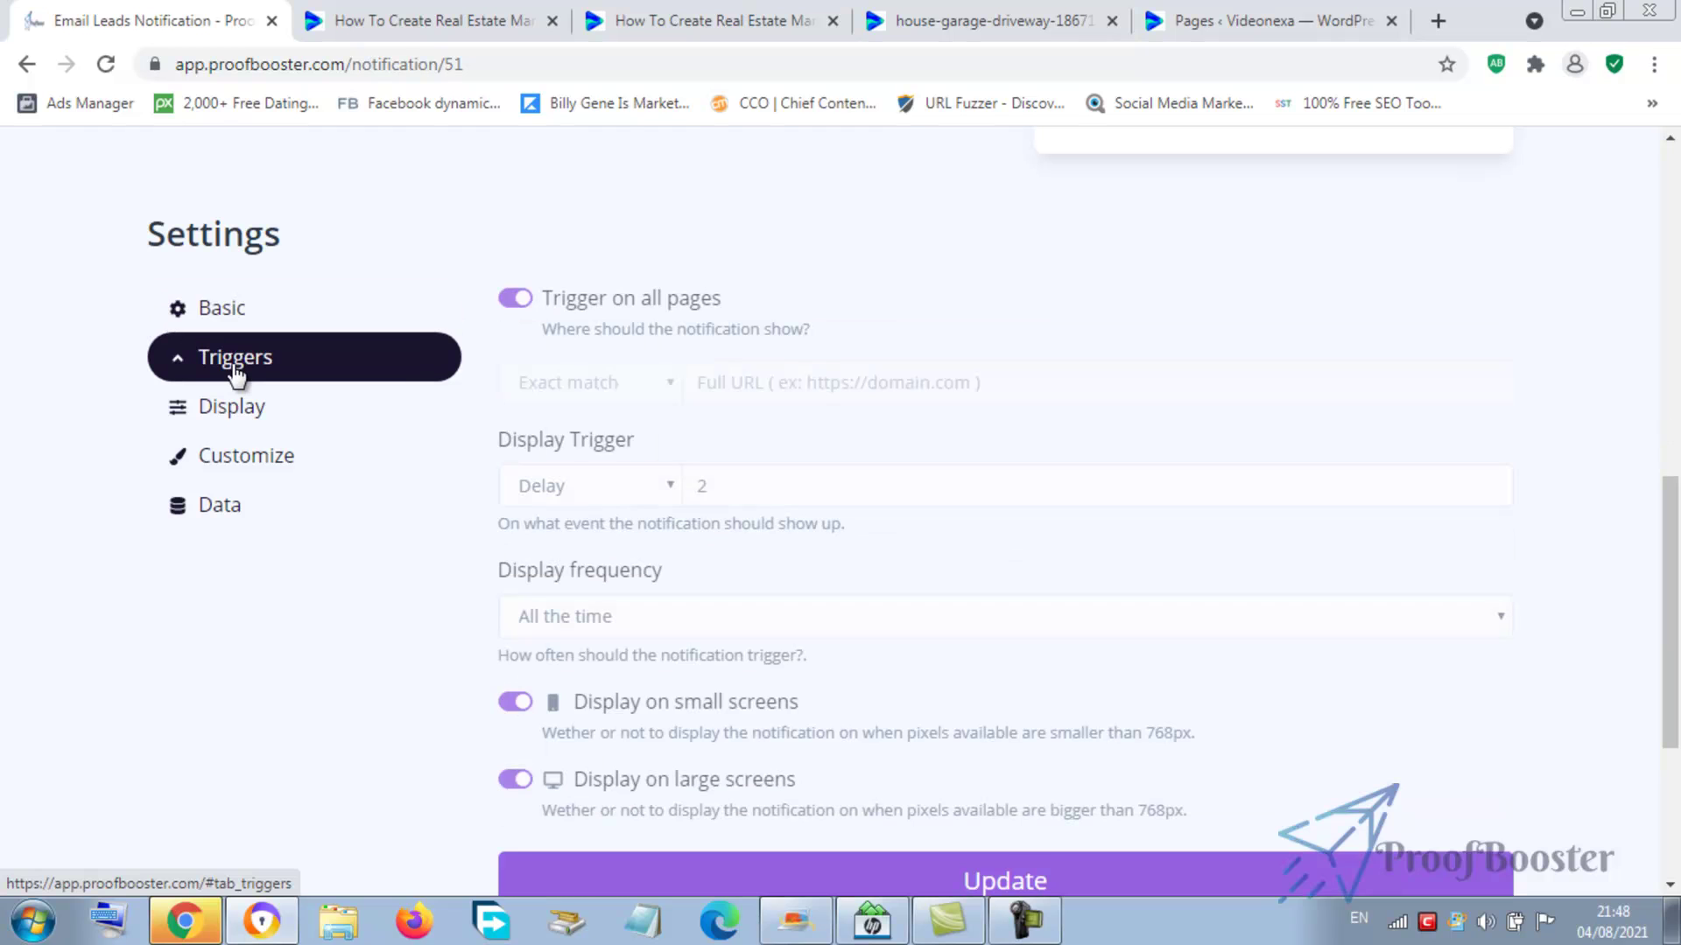
{"action": "left_click", "coordinate": [666, 499]}
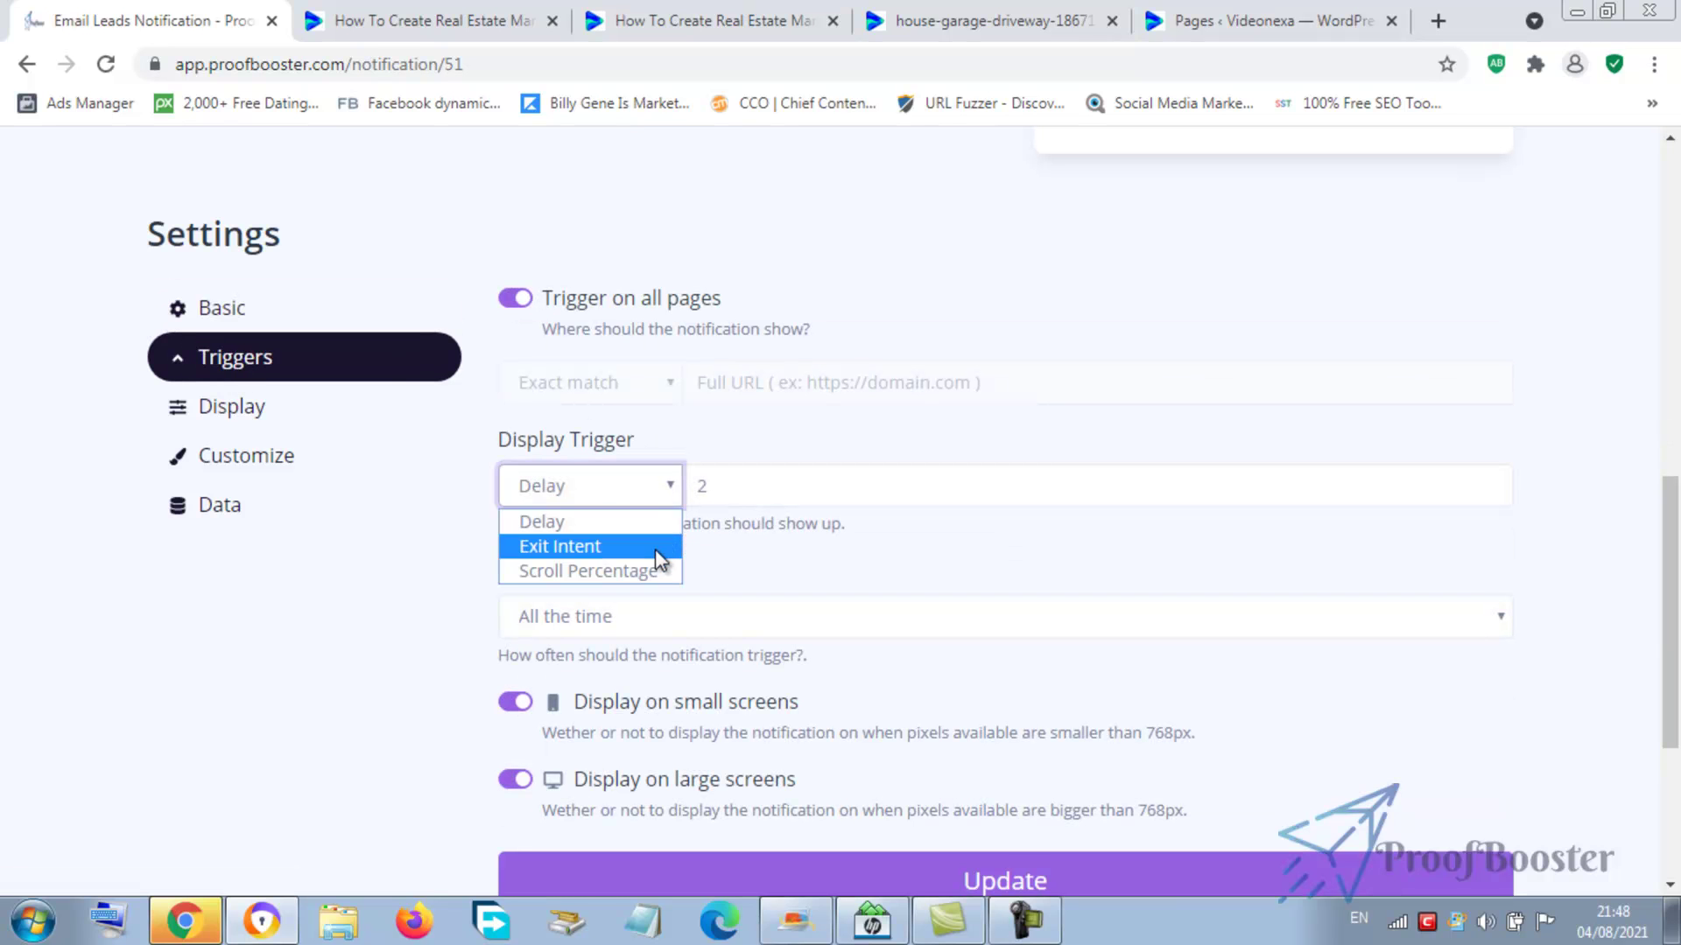
{"action": "left_click", "coordinate": [649, 569]}
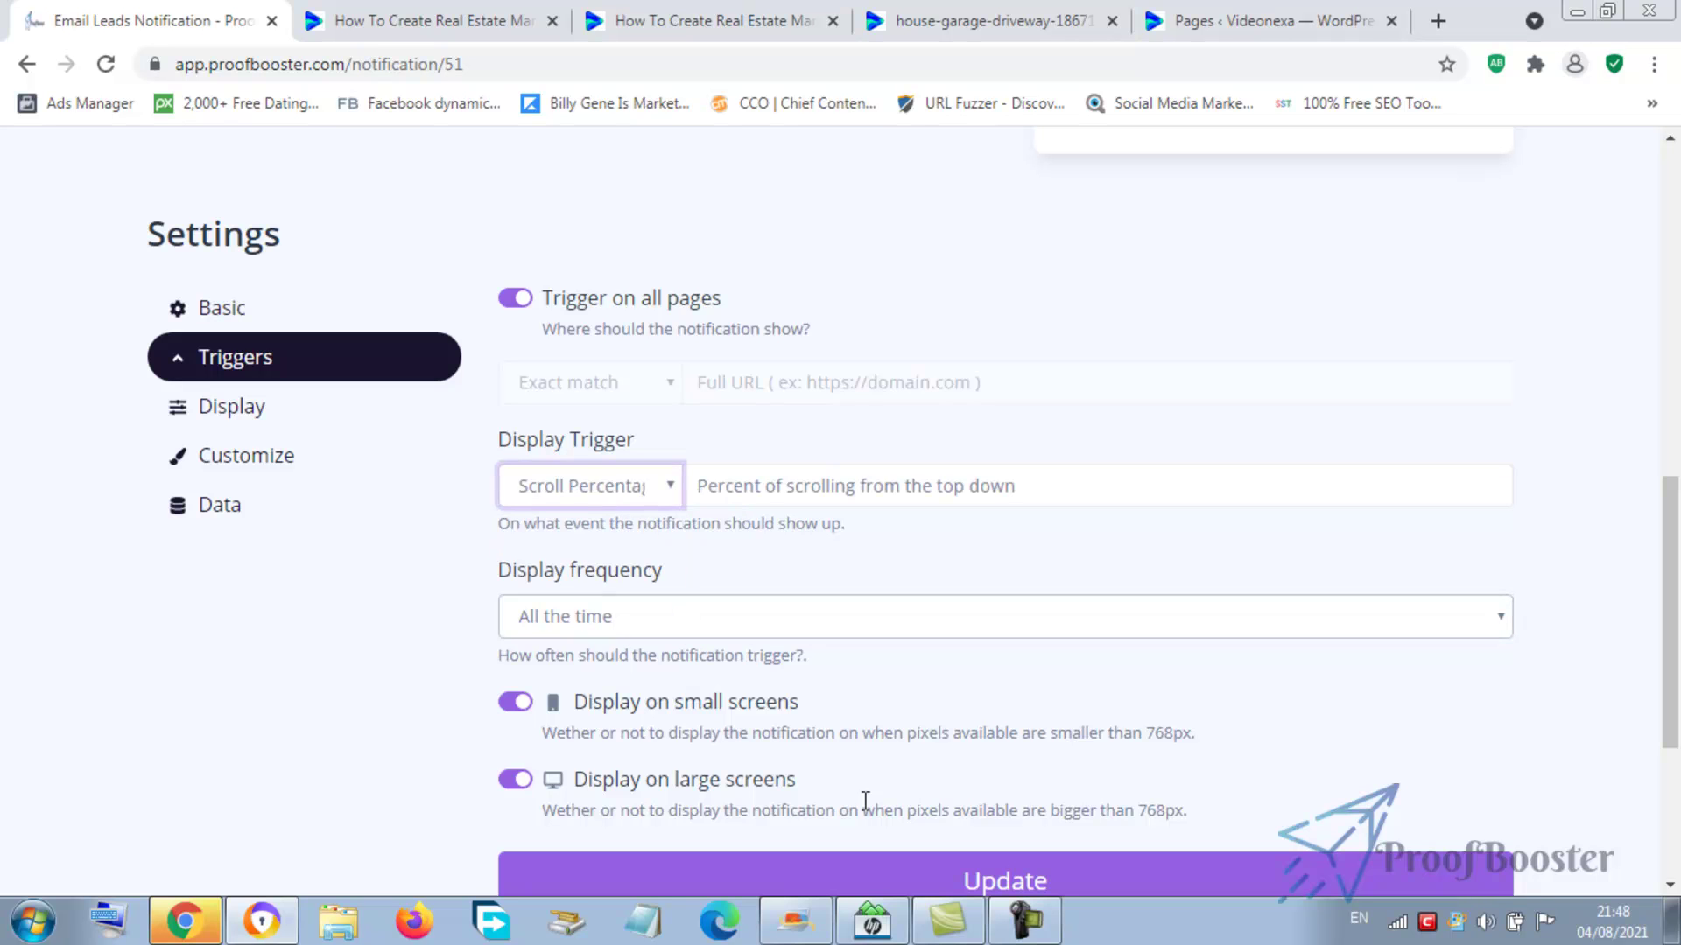
{"action": "left_click", "coordinate": [944, 880]}
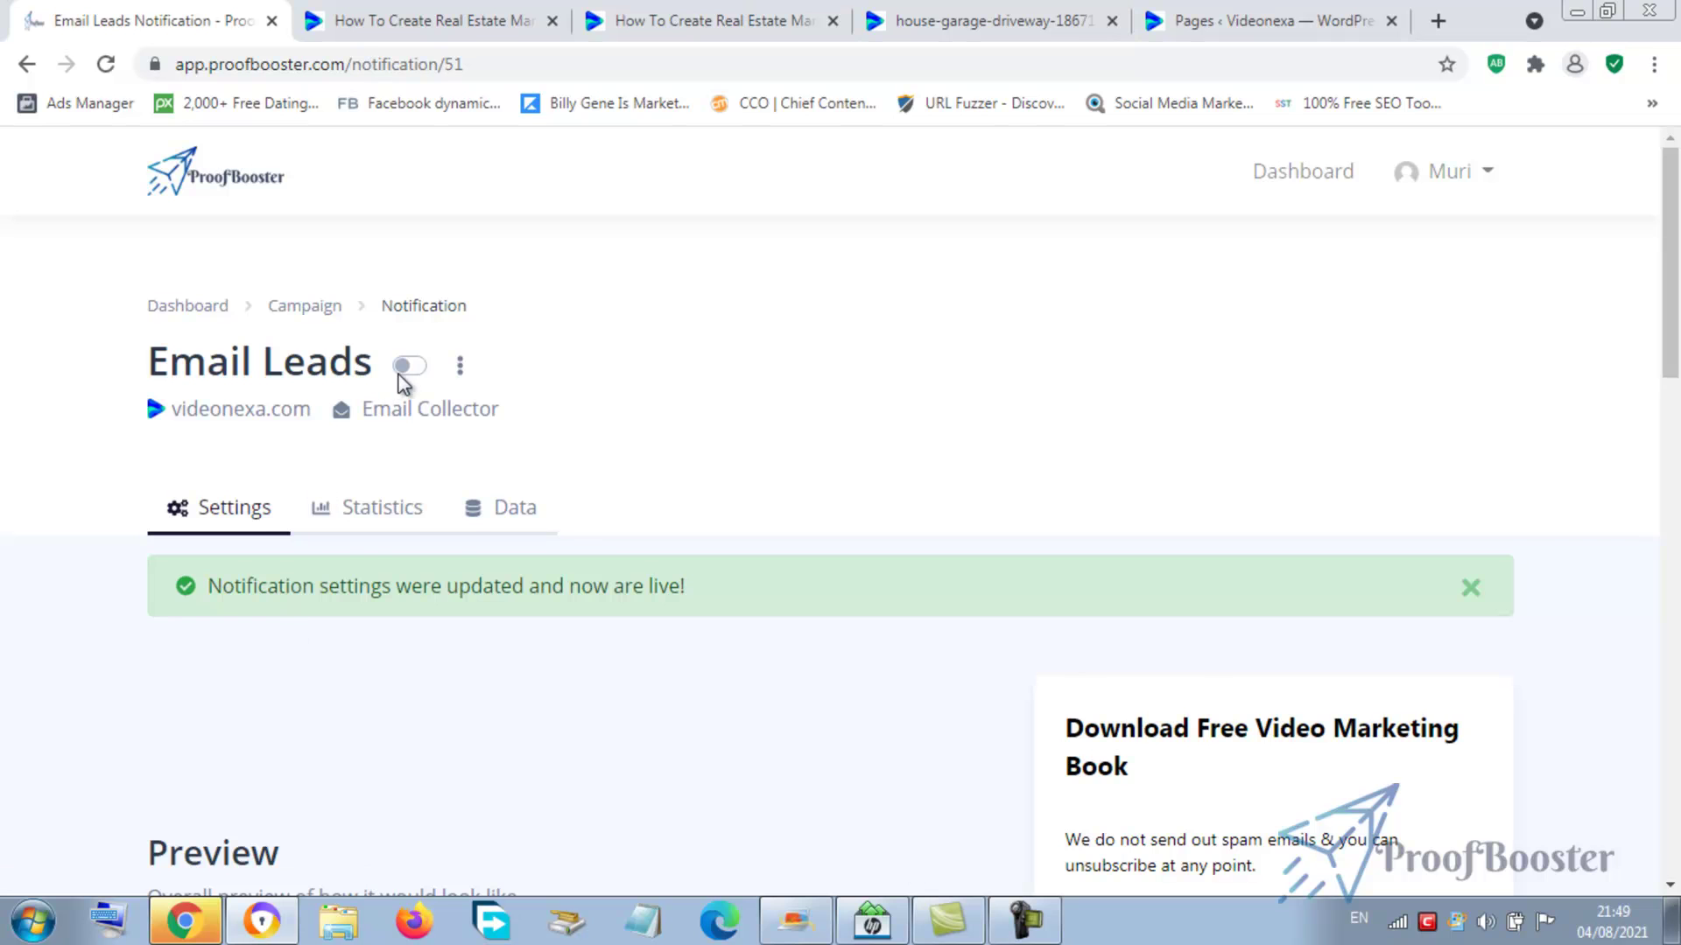
- Set Display Position to Middle Center and Display Duration to 20, then save
{"action": "left_click_drag", "start_coordinate": [1674, 229], "coordinate": [1676, 531]}
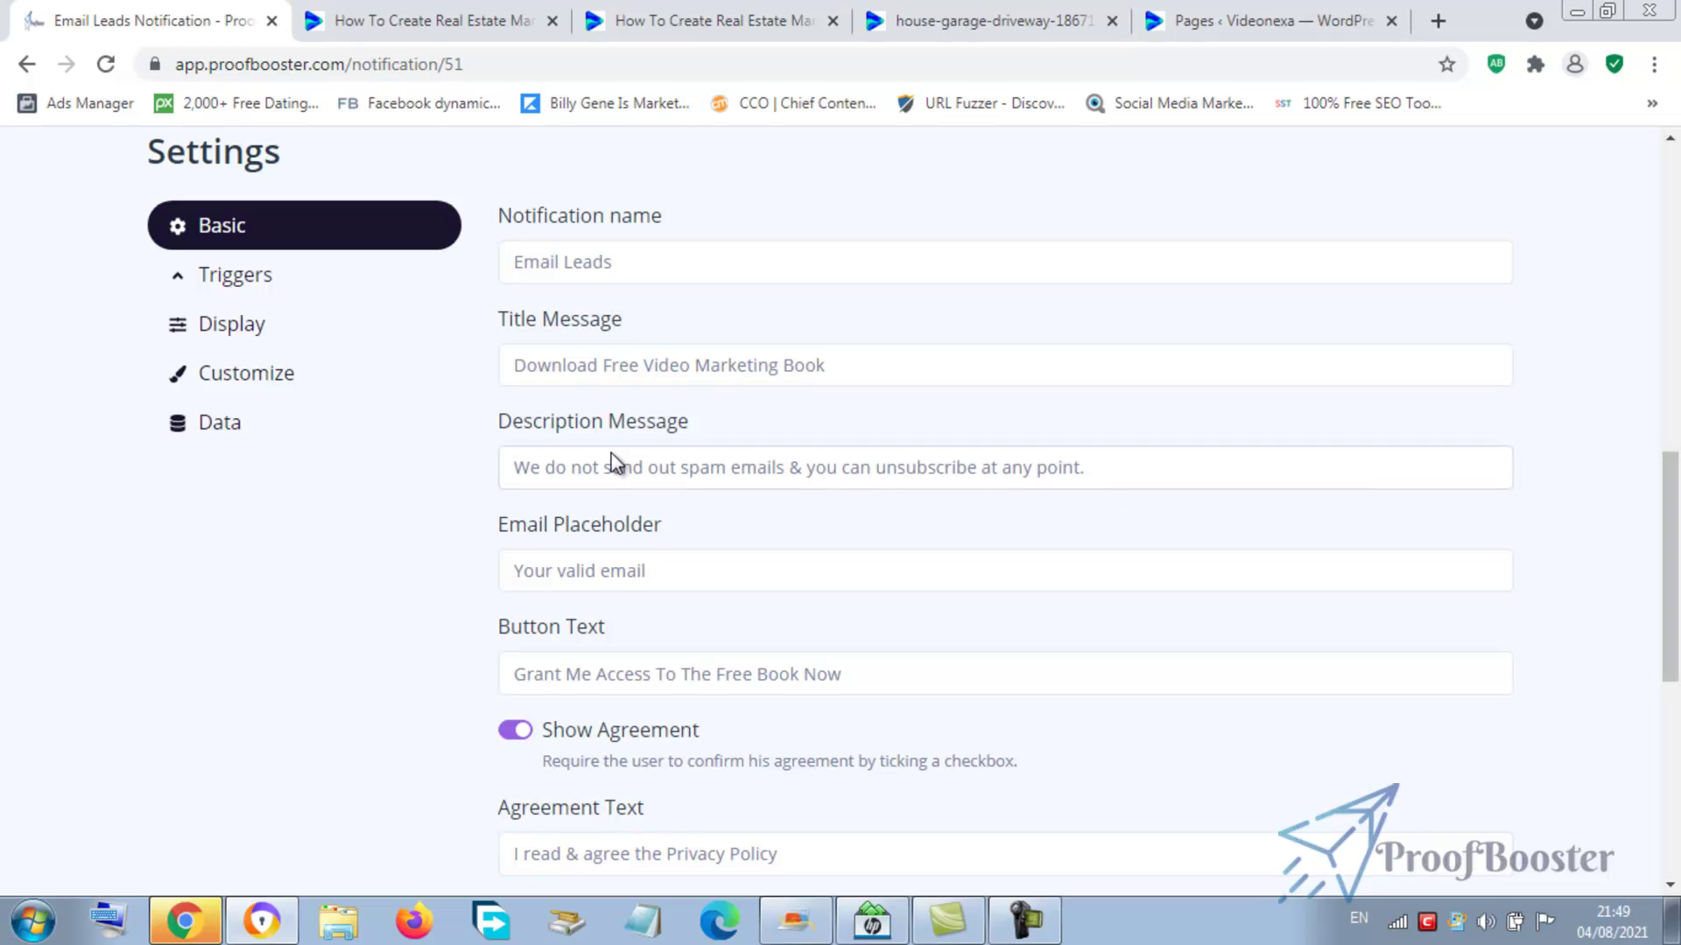
{"action": "left_click", "coordinate": [234, 331]}
{"action": "left_click", "coordinate": [619, 395]}
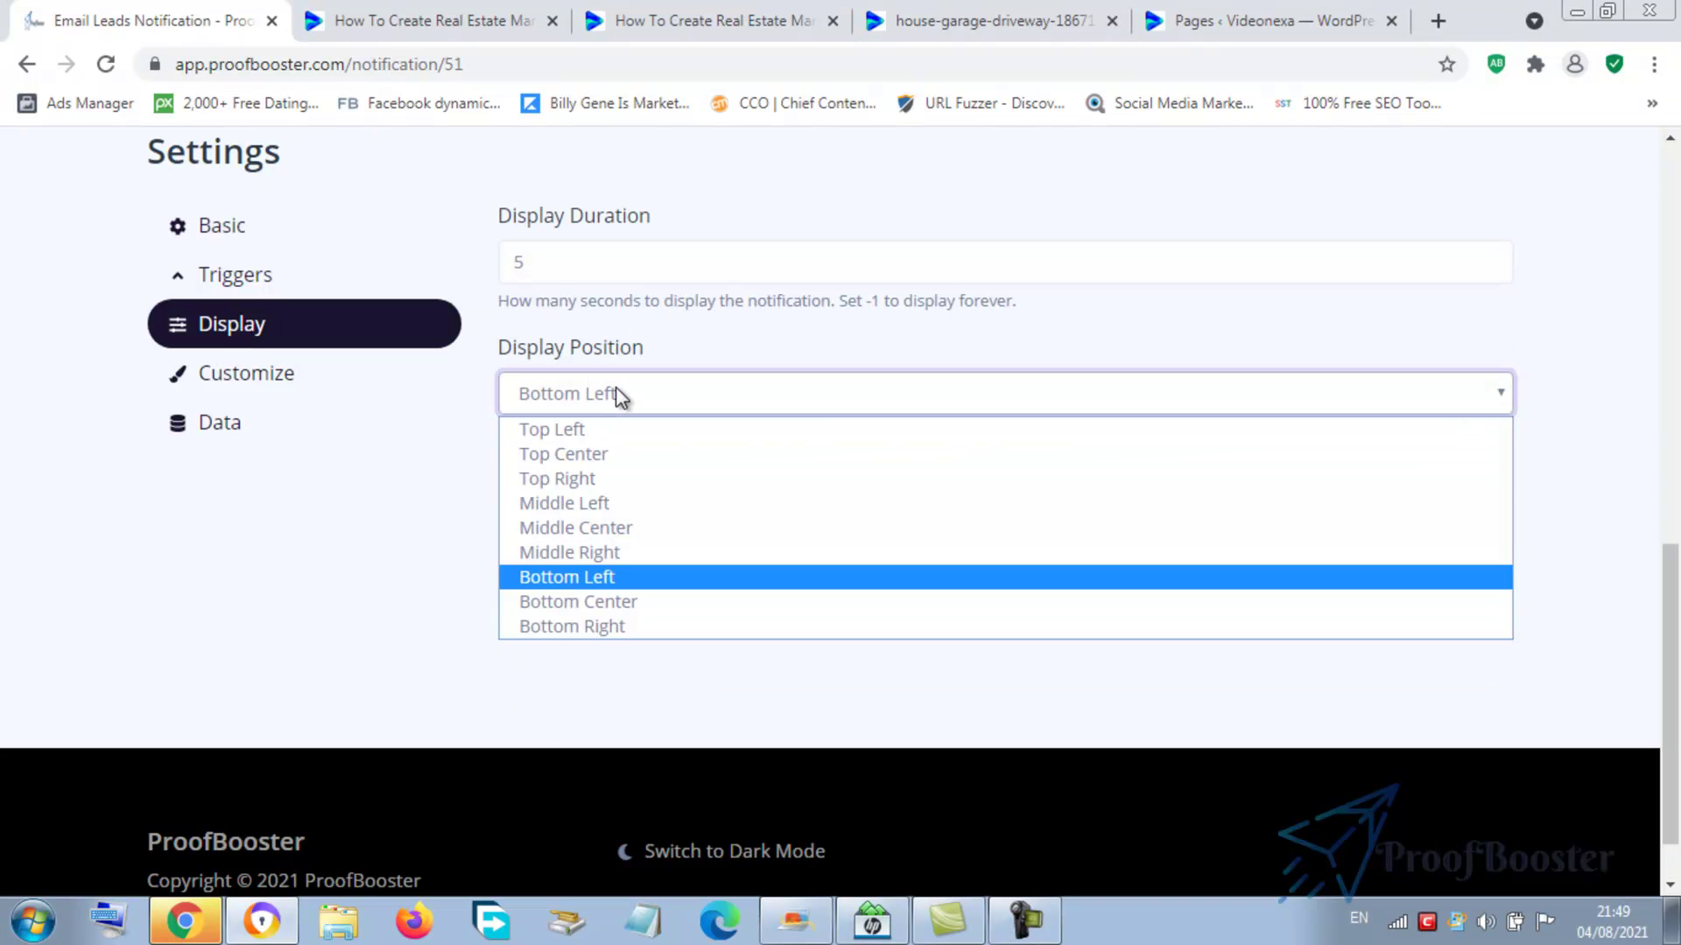
{"action": "left_click", "coordinate": [608, 531]}
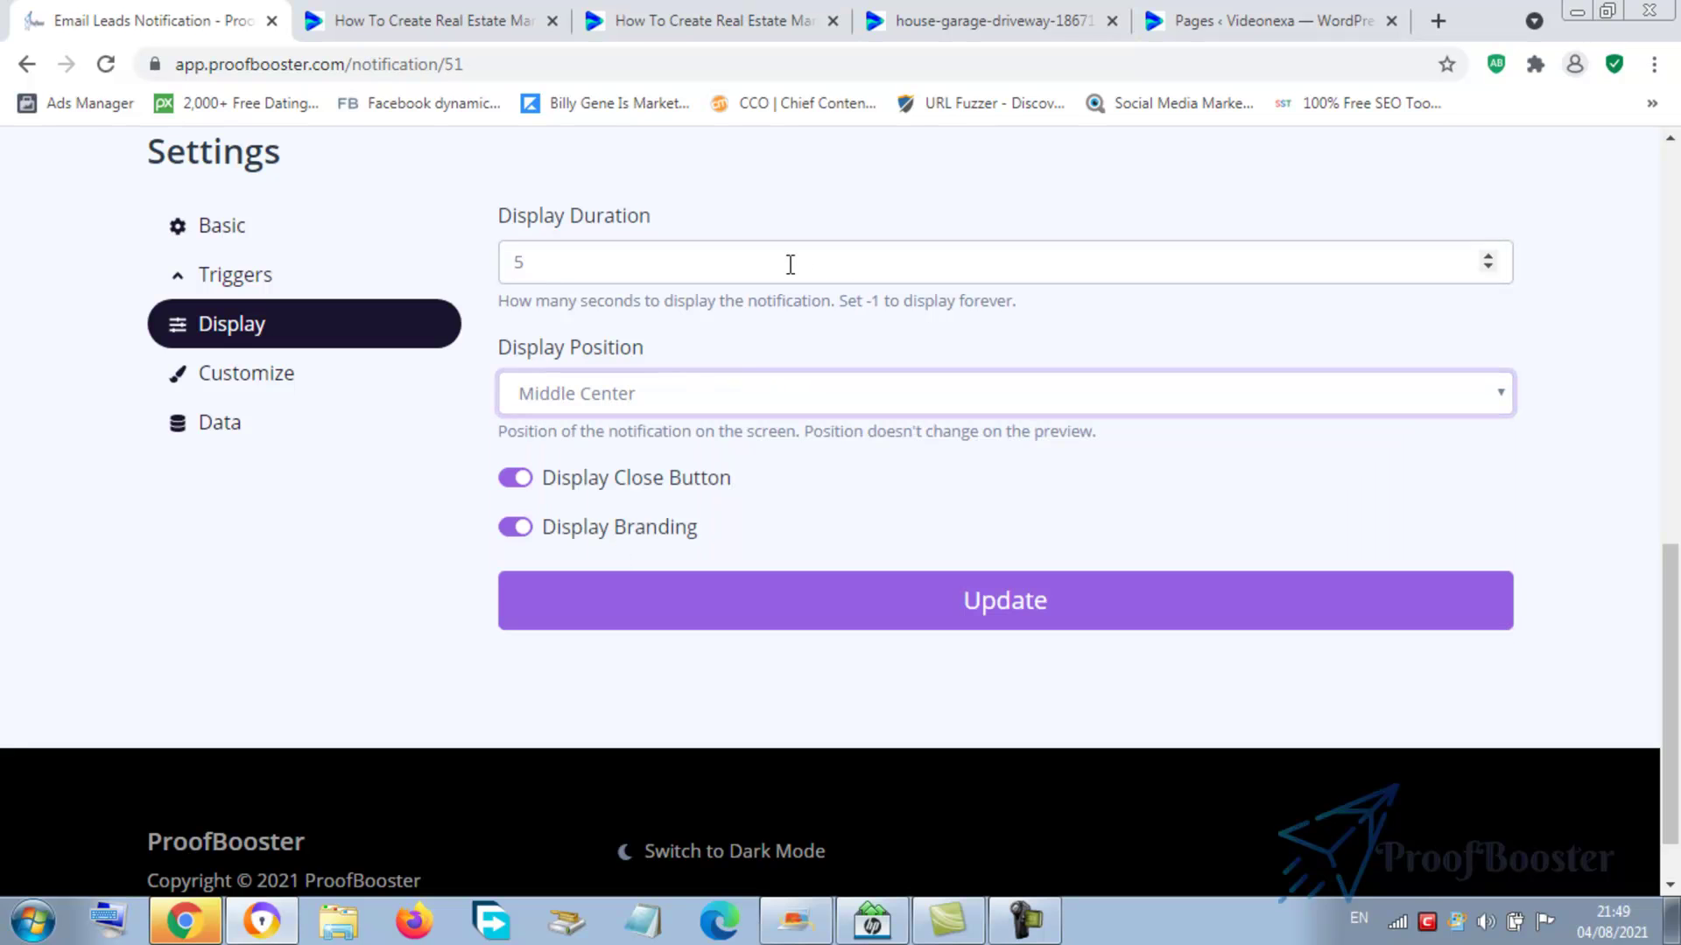
{"action": "left_click", "coordinate": [722, 264]}
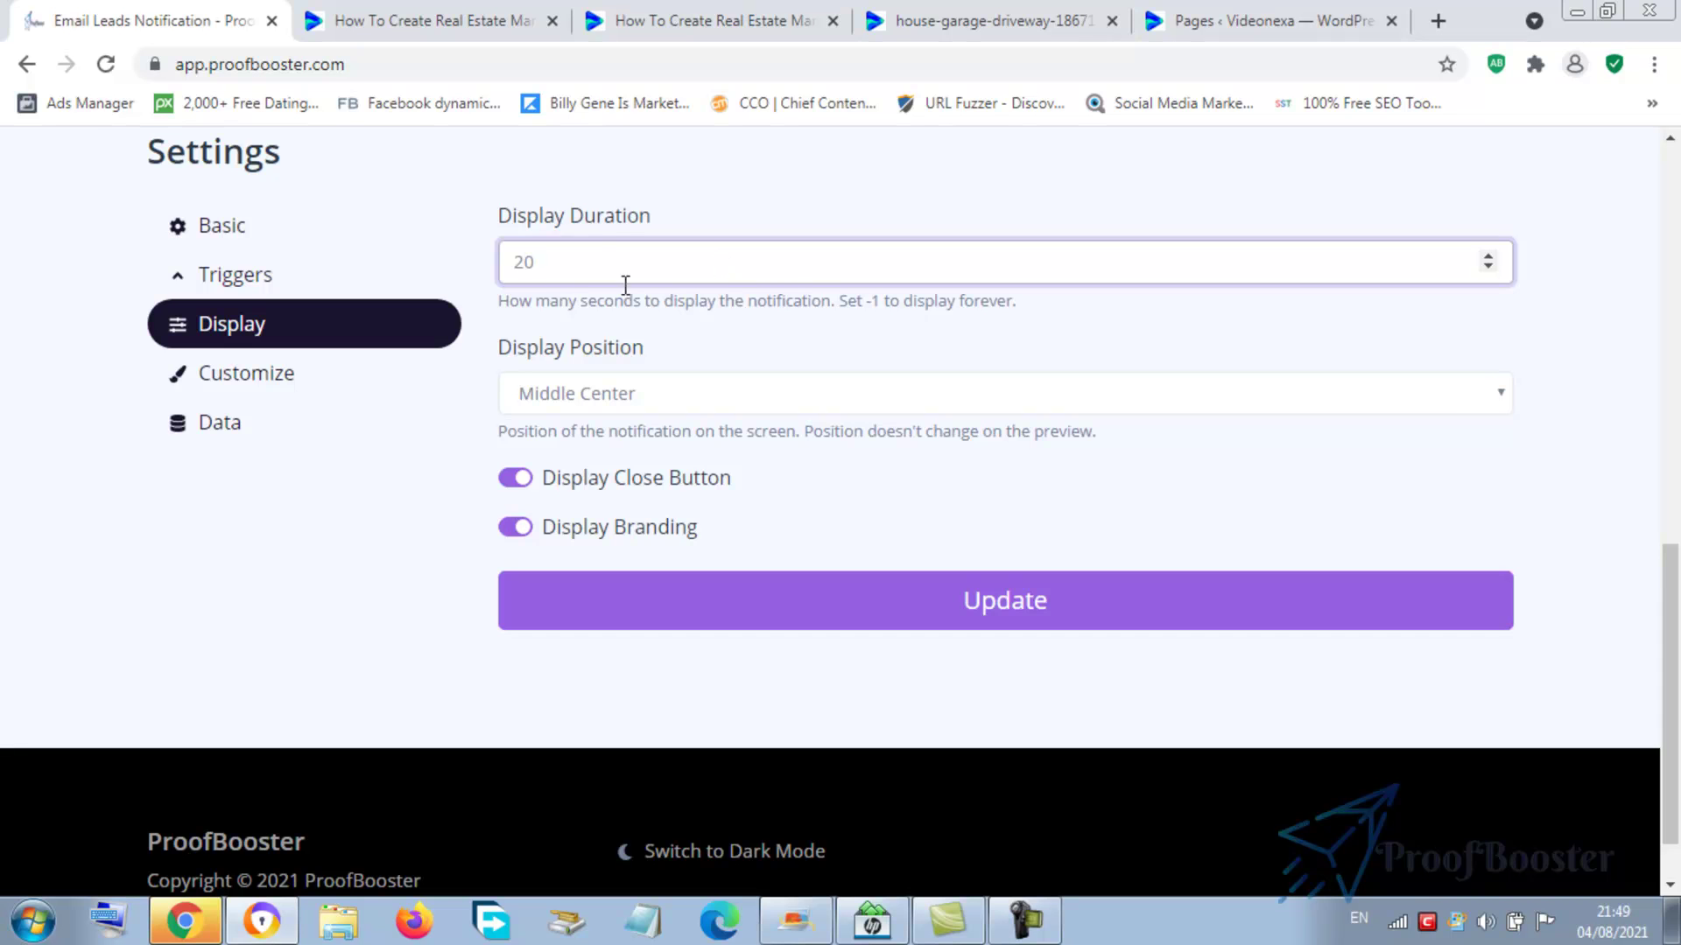
{"action": "left_click", "coordinate": [338, 435]}
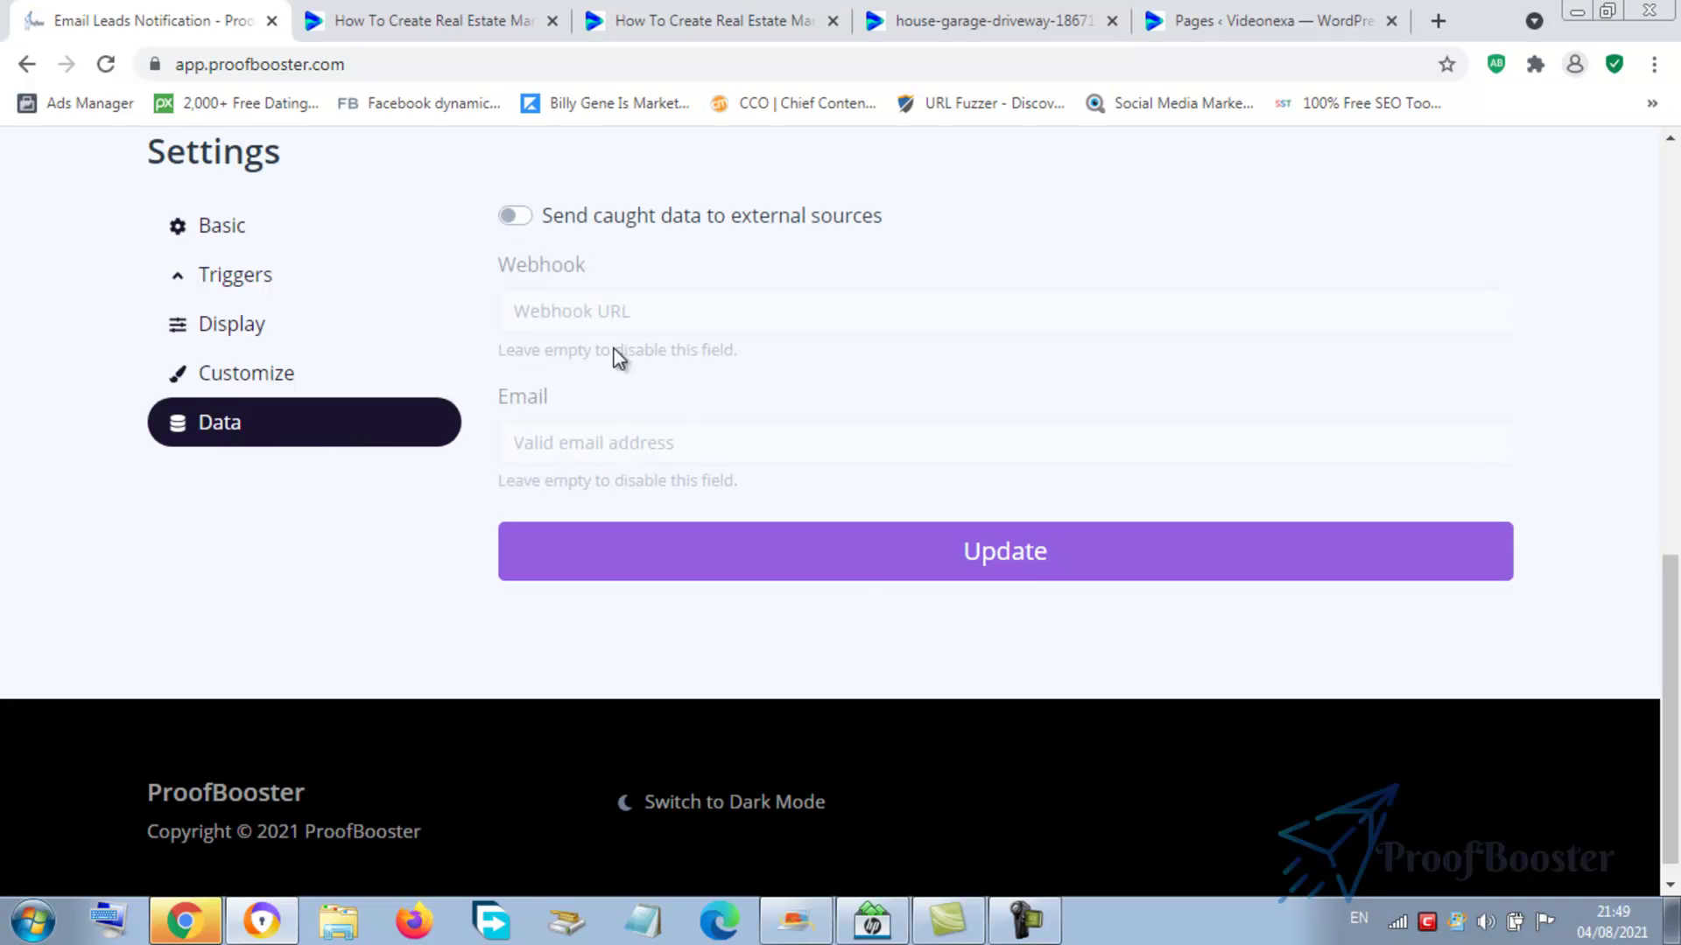
{"action": "left_click", "coordinate": [232, 326]}
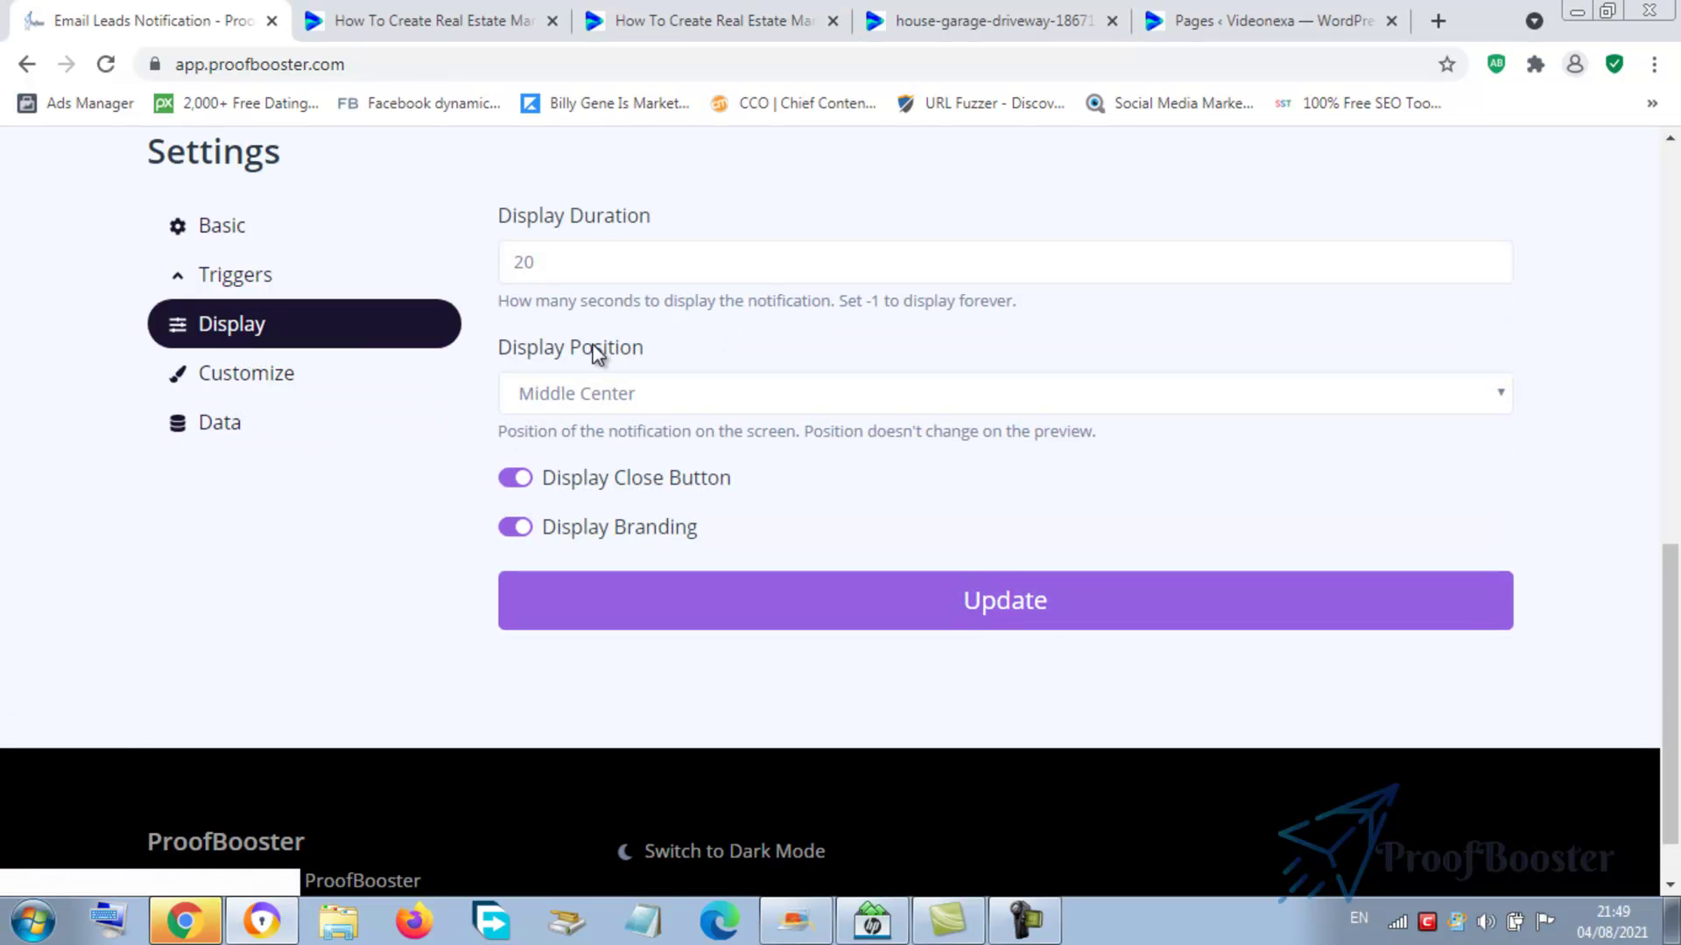
{"action": "left_click", "coordinate": [1030, 613]}
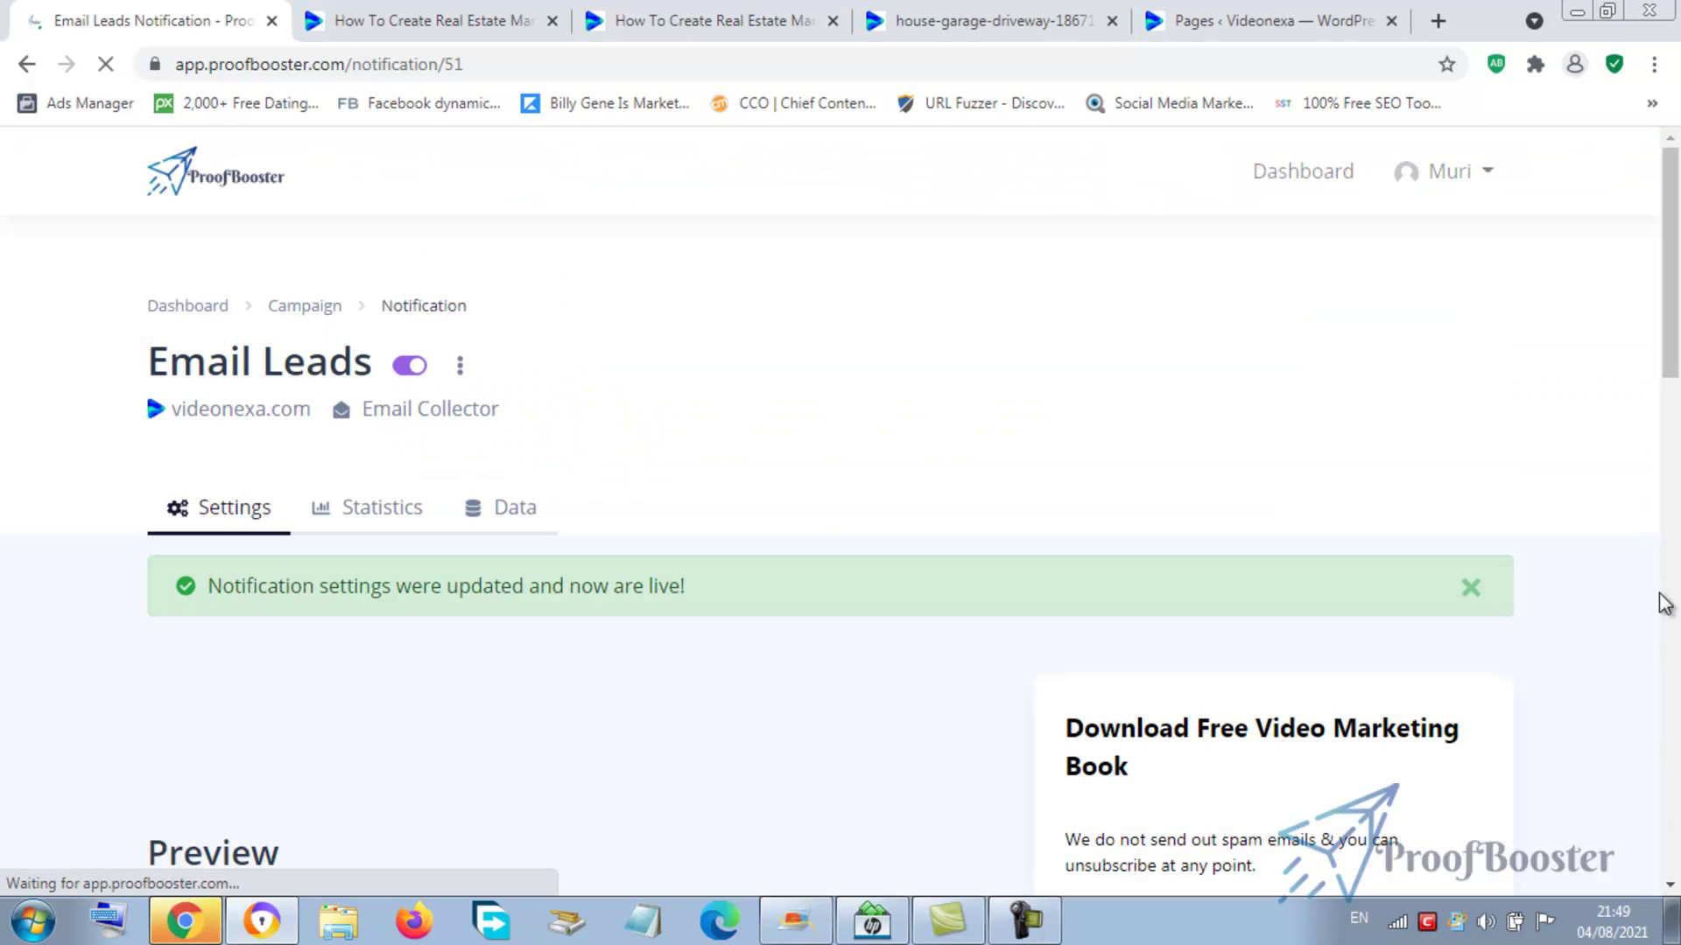
{"action": "left_click_drag", "start_coordinate": [1672, 352], "coordinate": [1677, 479]}
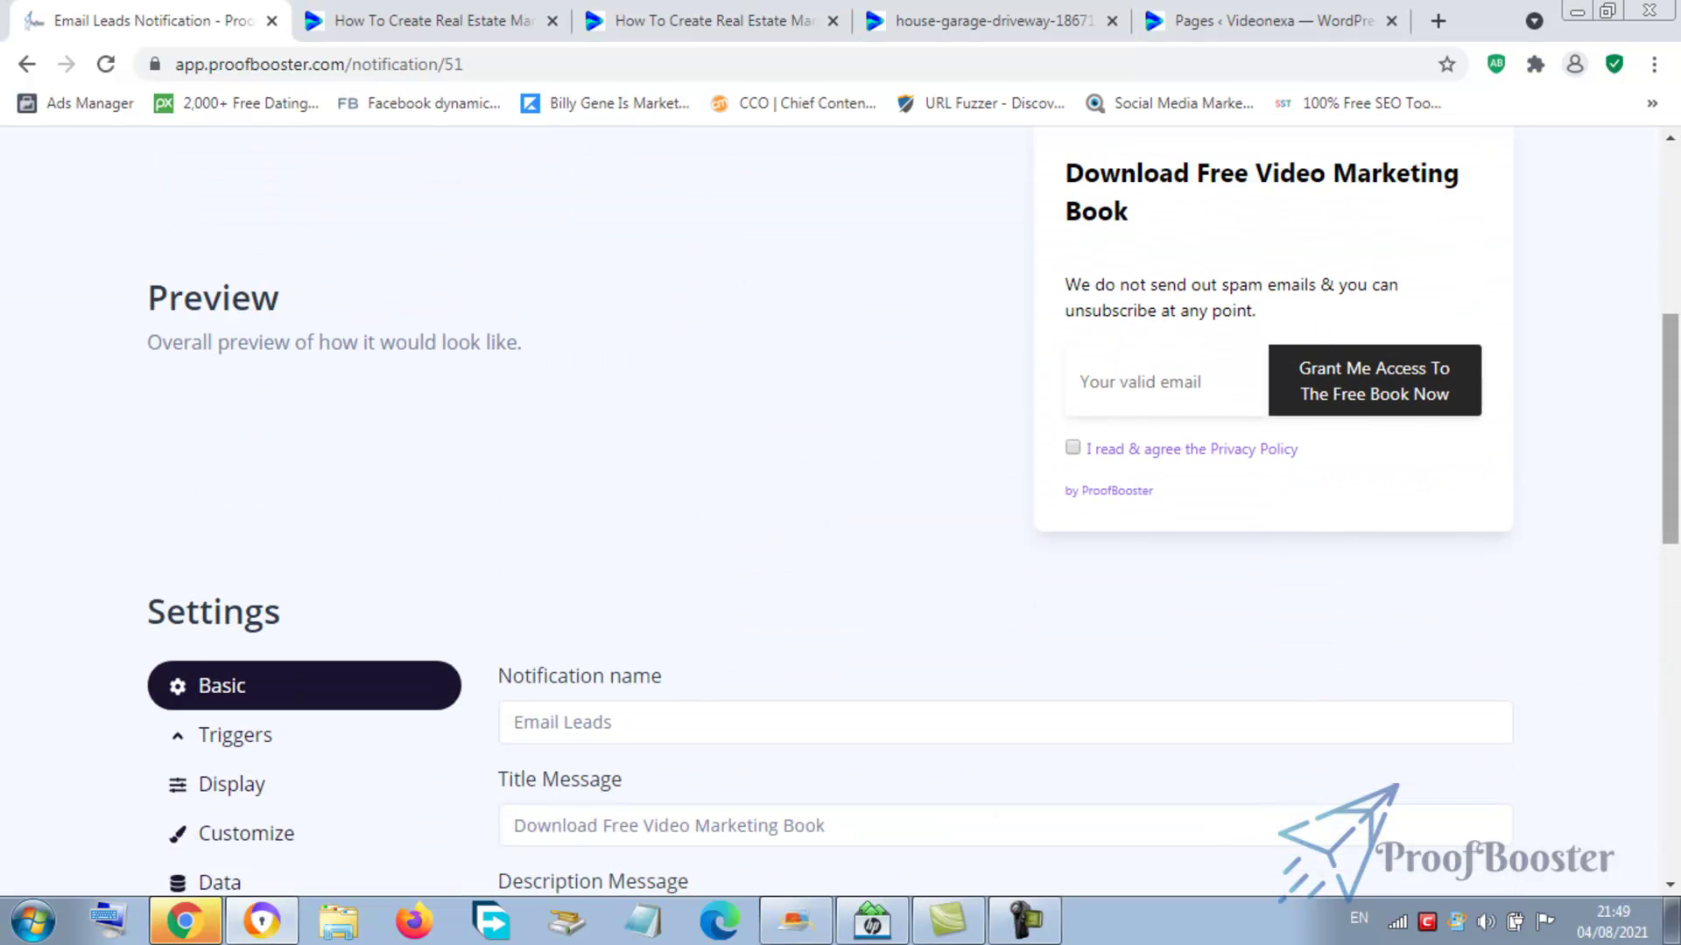
{"action": "scroll", "coordinate": [303, 544], "scroll_direction": "down", "scroll_amount": 4}
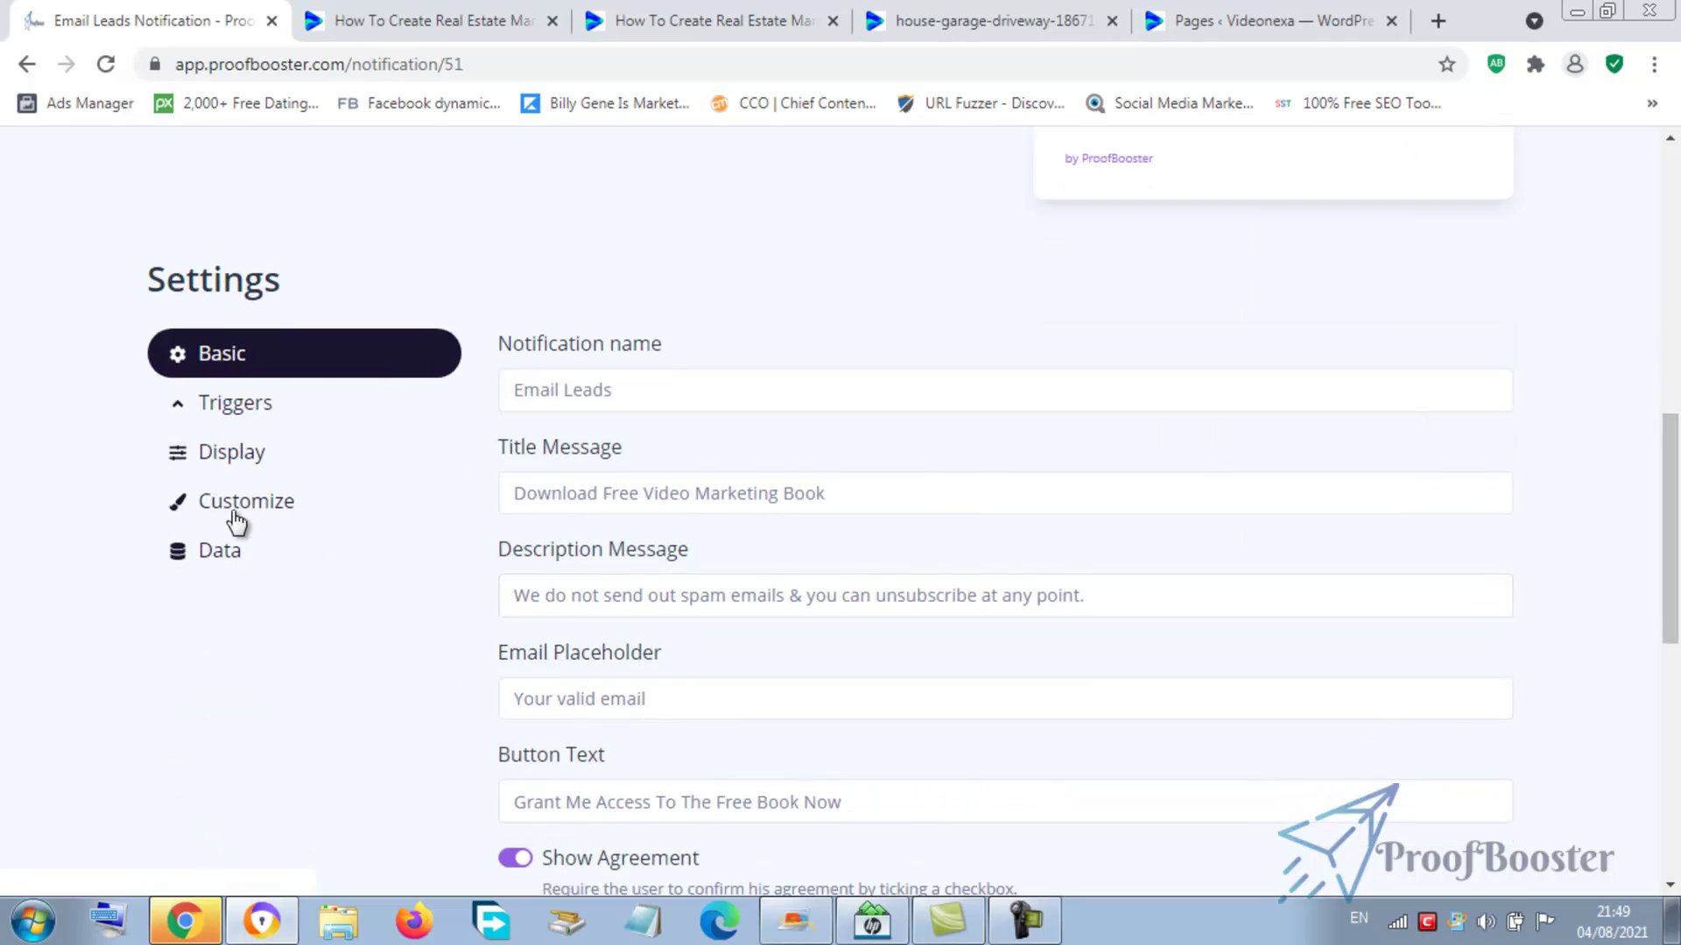
- Set the popup title colour to red #F00505 in Customize and save it
{"action": "left_click", "coordinate": [241, 521]}
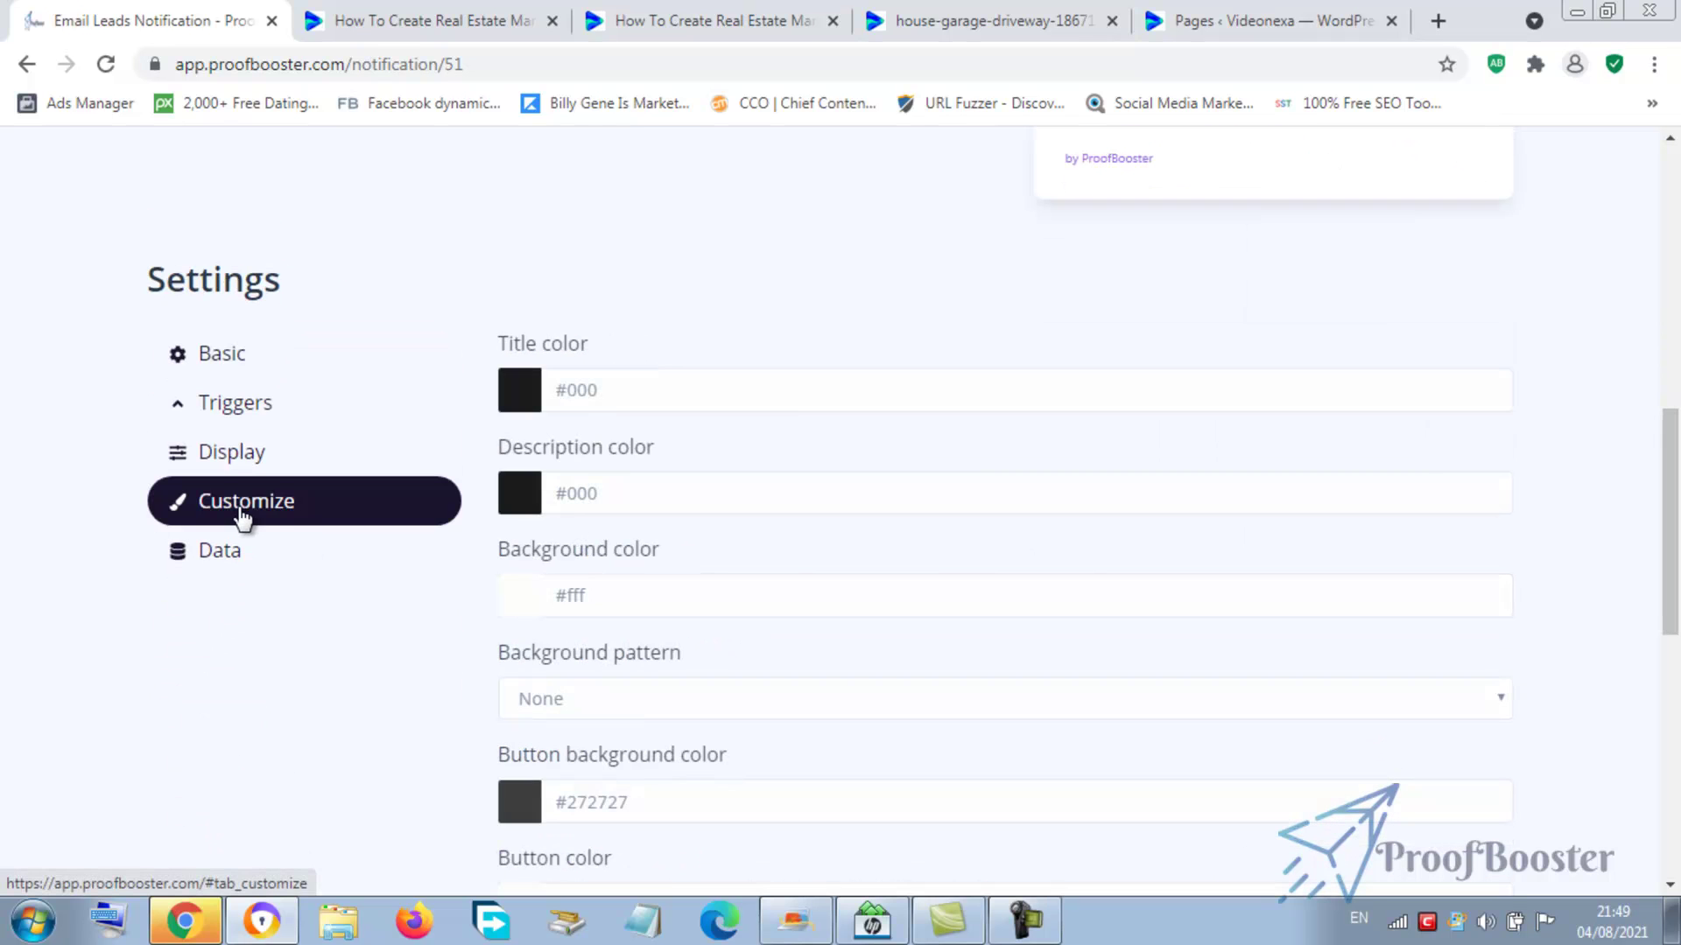
{"action": "left_click", "coordinate": [526, 394]}
{"action": "left_click", "coordinate": [749, 445]}
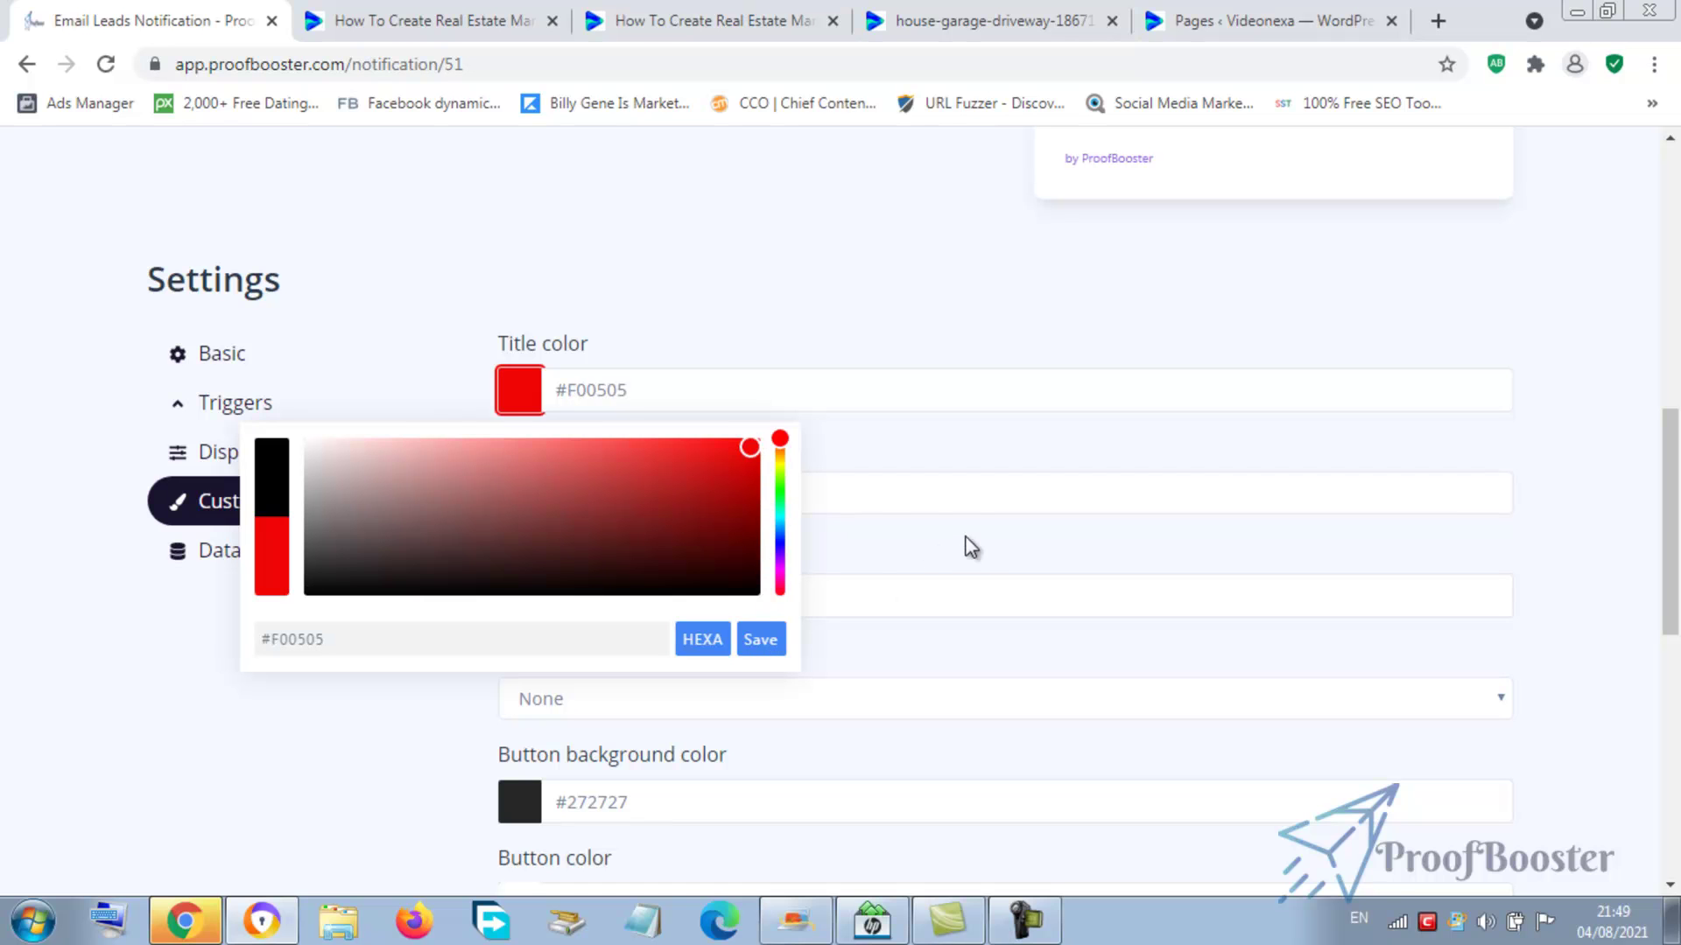
{"action": "left_click", "coordinate": [760, 639]}
{"action": "left_click", "coordinate": [968, 503]}
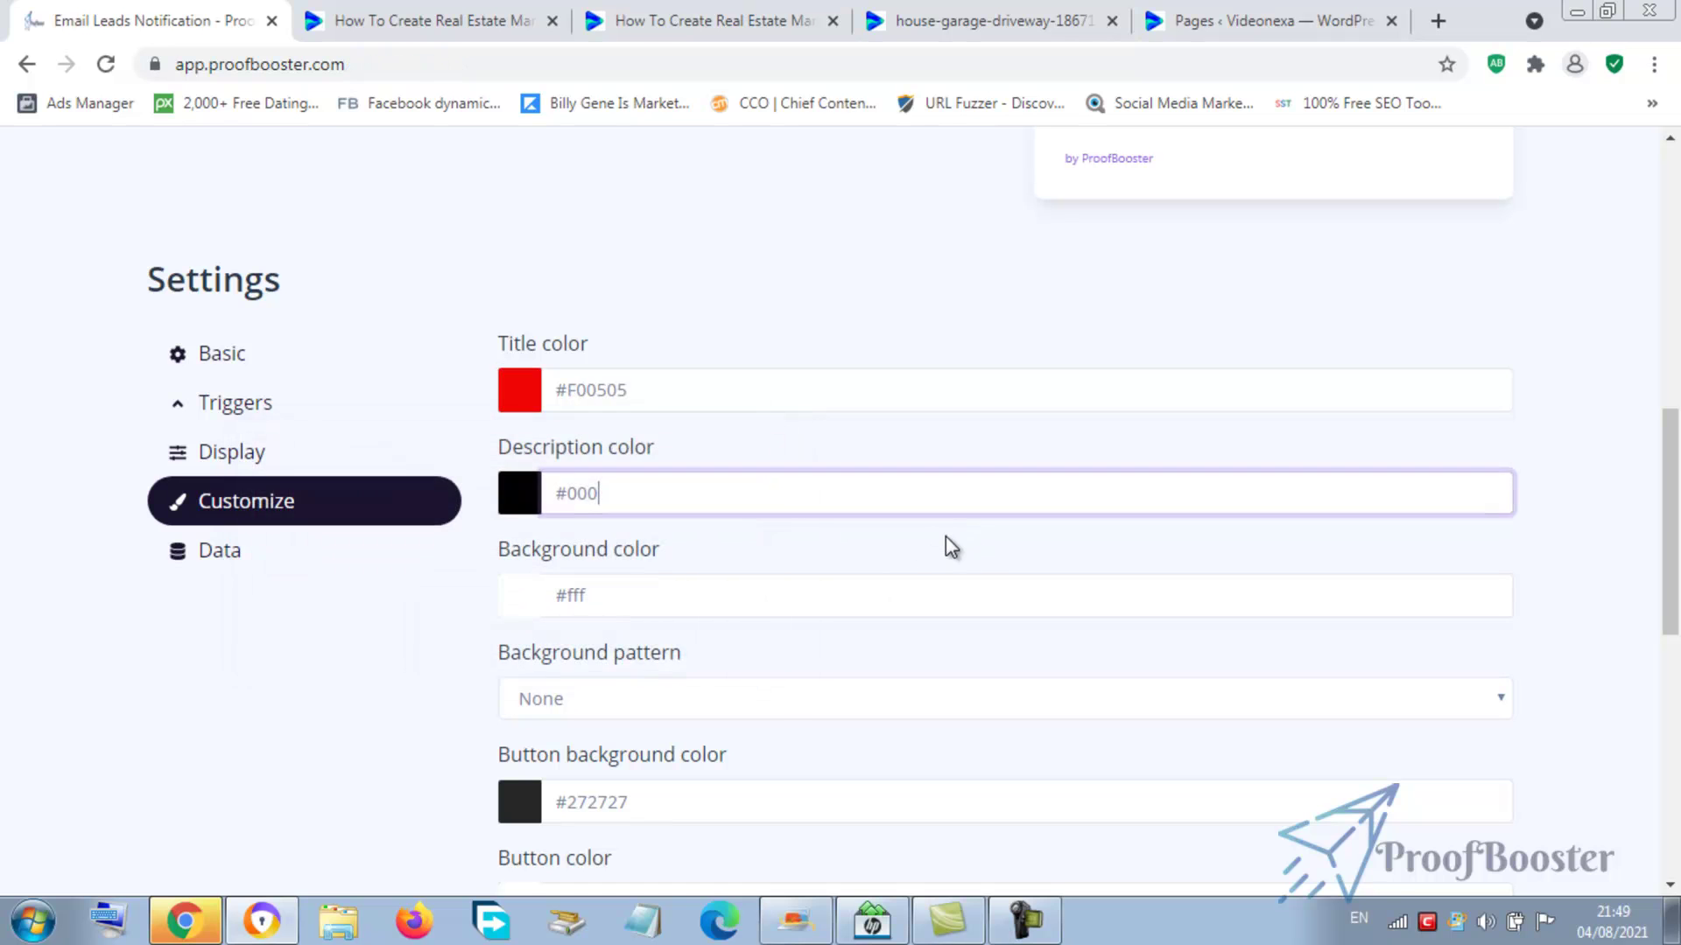
- Set the description text colour to blue #0744D0, save it and confirm the changes
{"action": "left_click", "coordinate": [517, 492]}
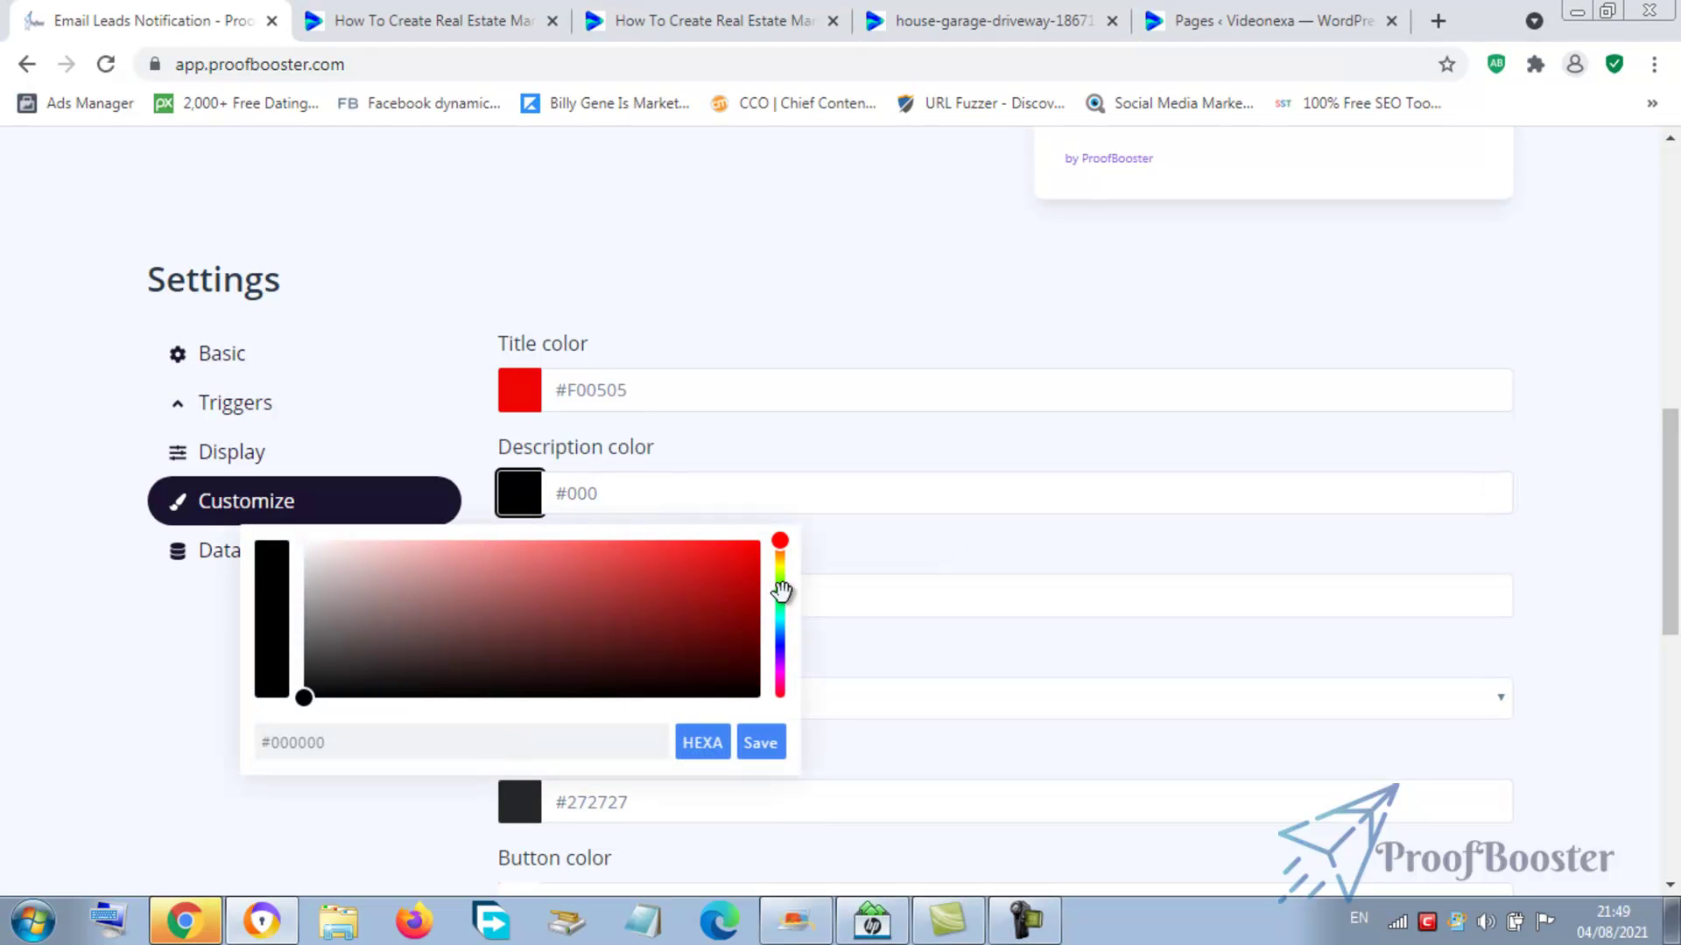
{"action": "left_click", "coordinate": [780, 639]}
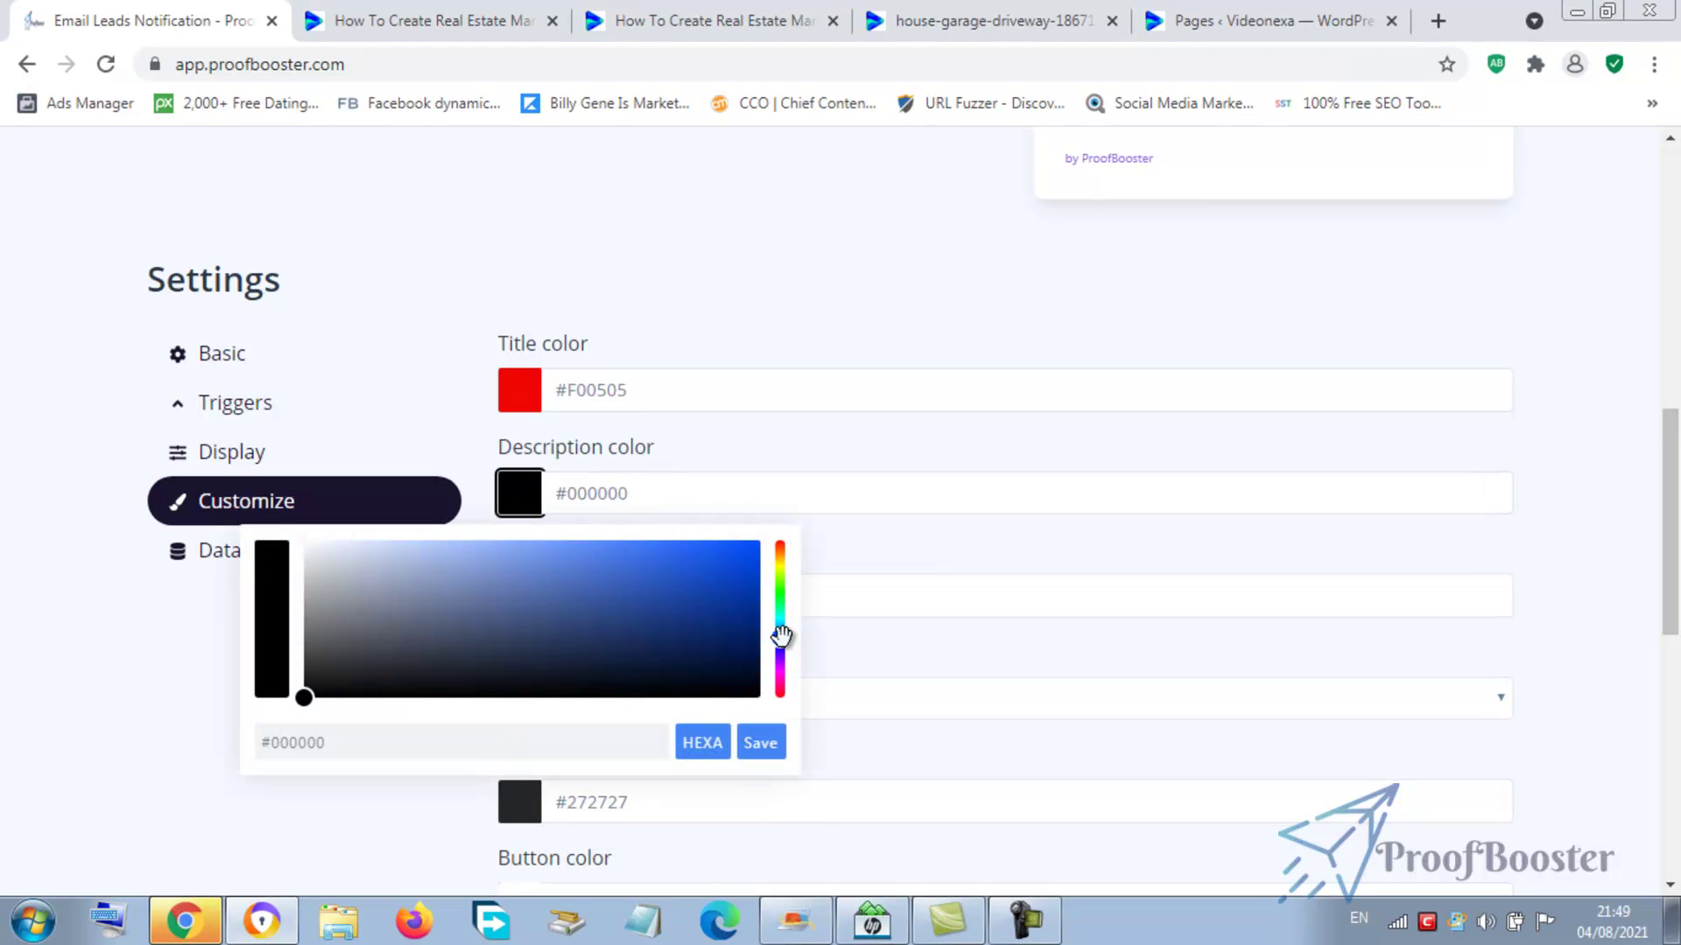
{"action": "left_click", "coordinate": [744, 569]}
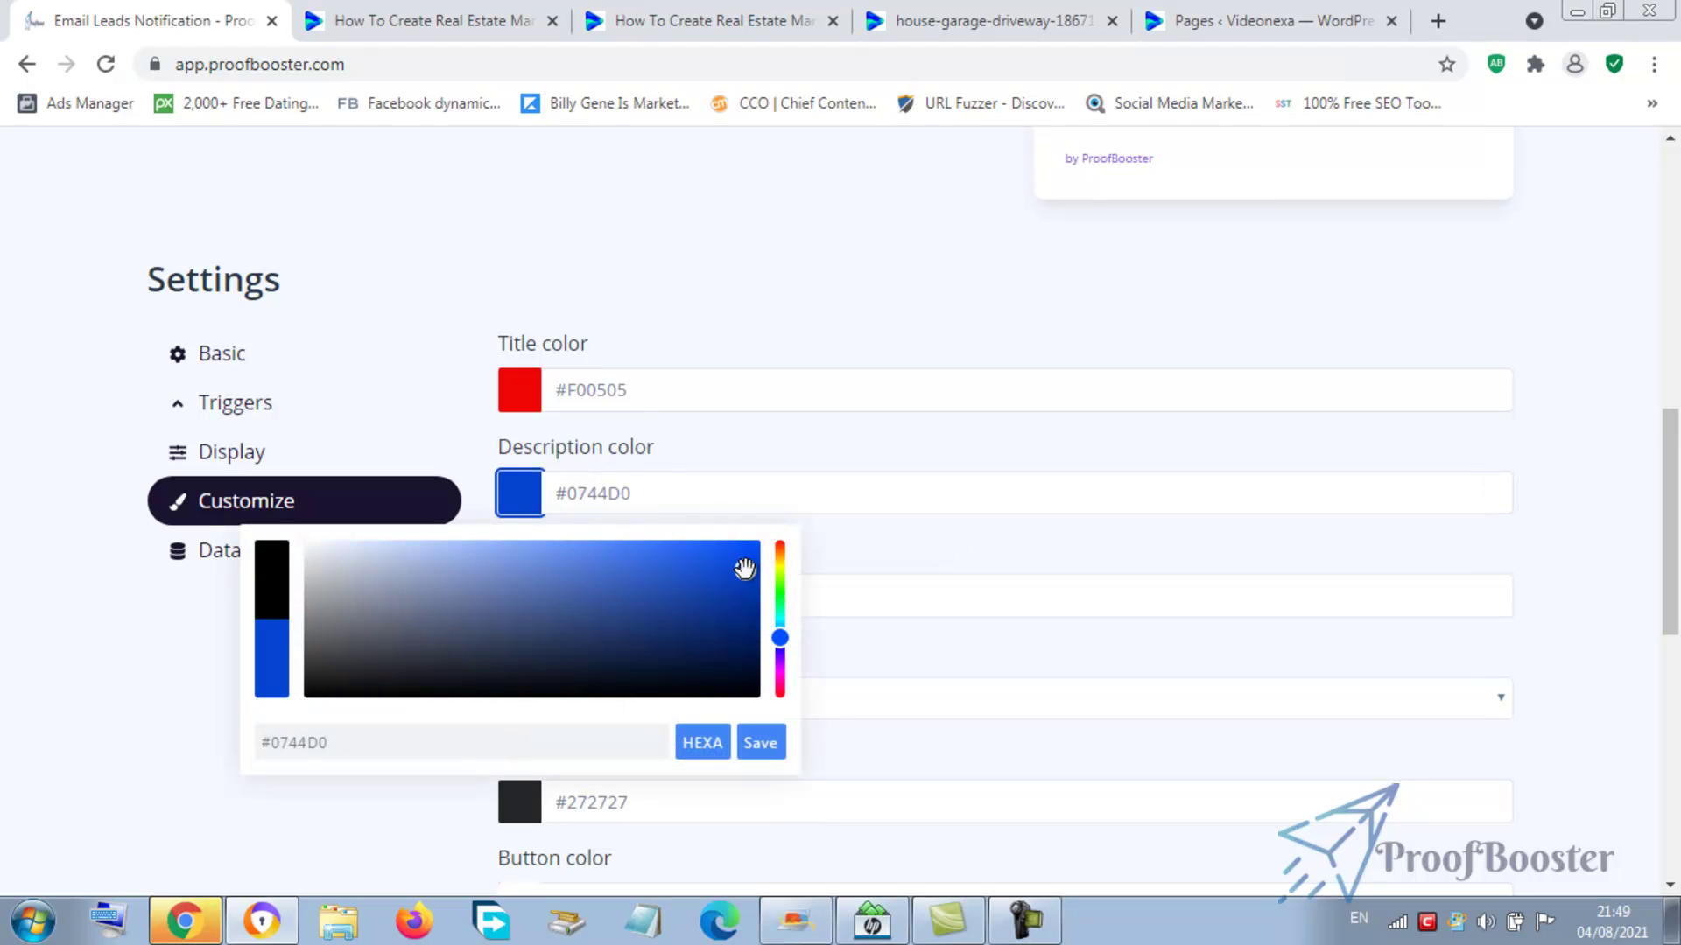
{"action": "left_click", "coordinate": [760, 744]}
{"action": "left_click", "coordinate": [1009, 596]}
{"action": "left_click_drag", "start_coordinate": [1674, 481], "coordinate": [1677, 532]}
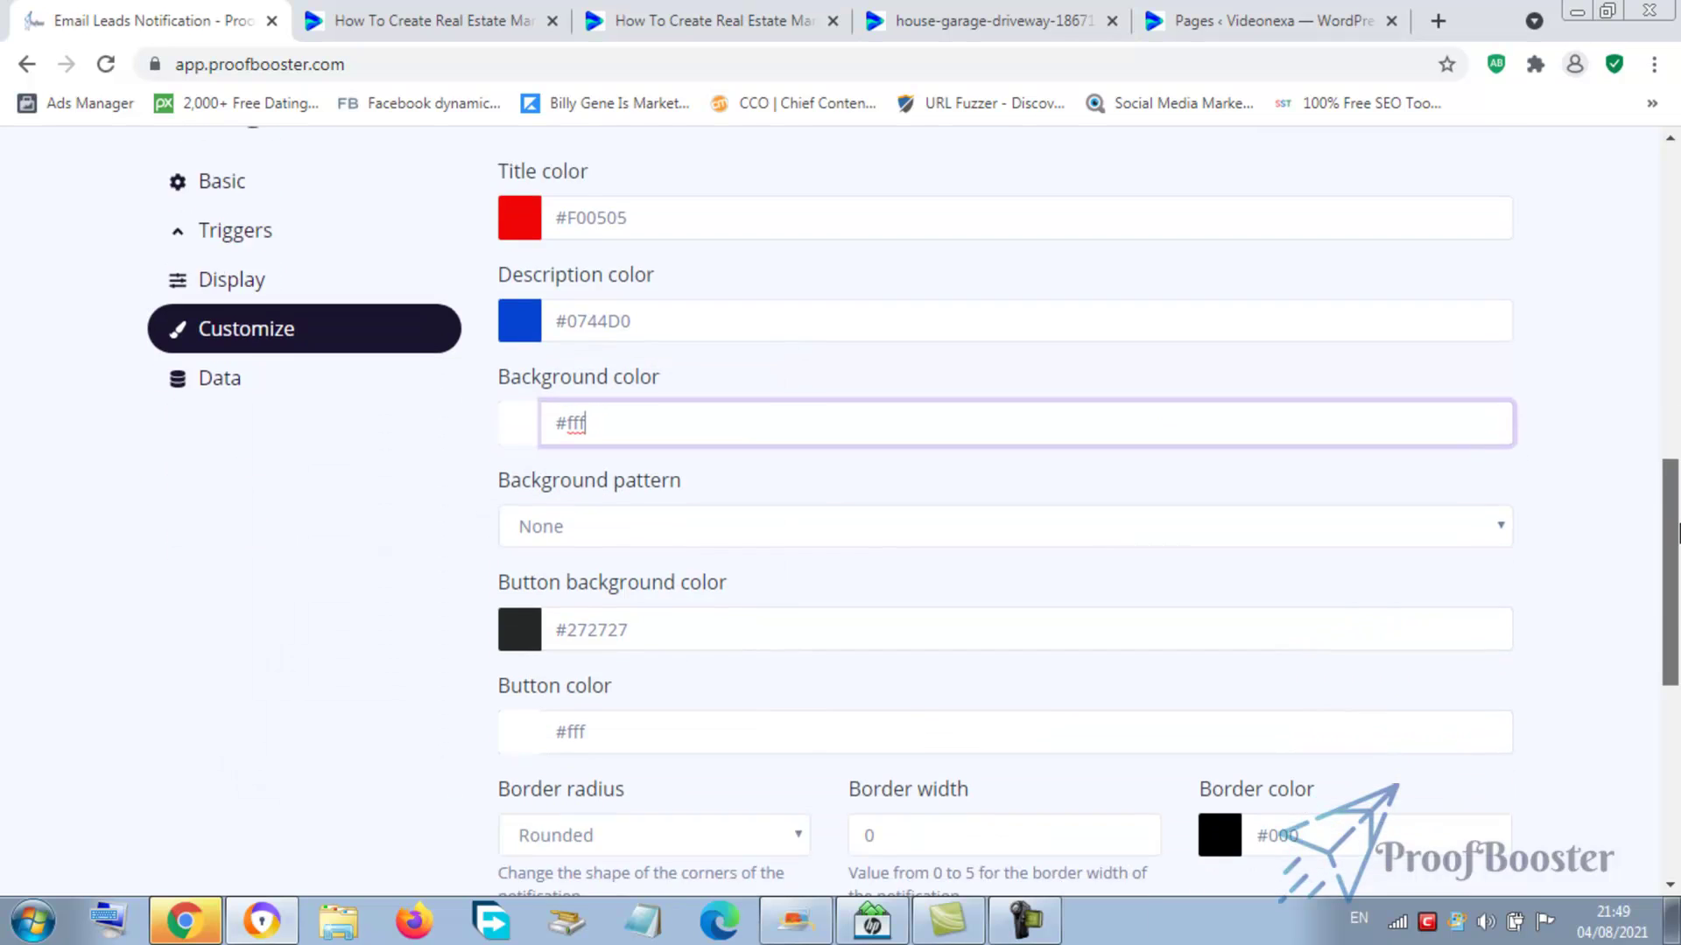
{"action": "key", "text": "Return"}
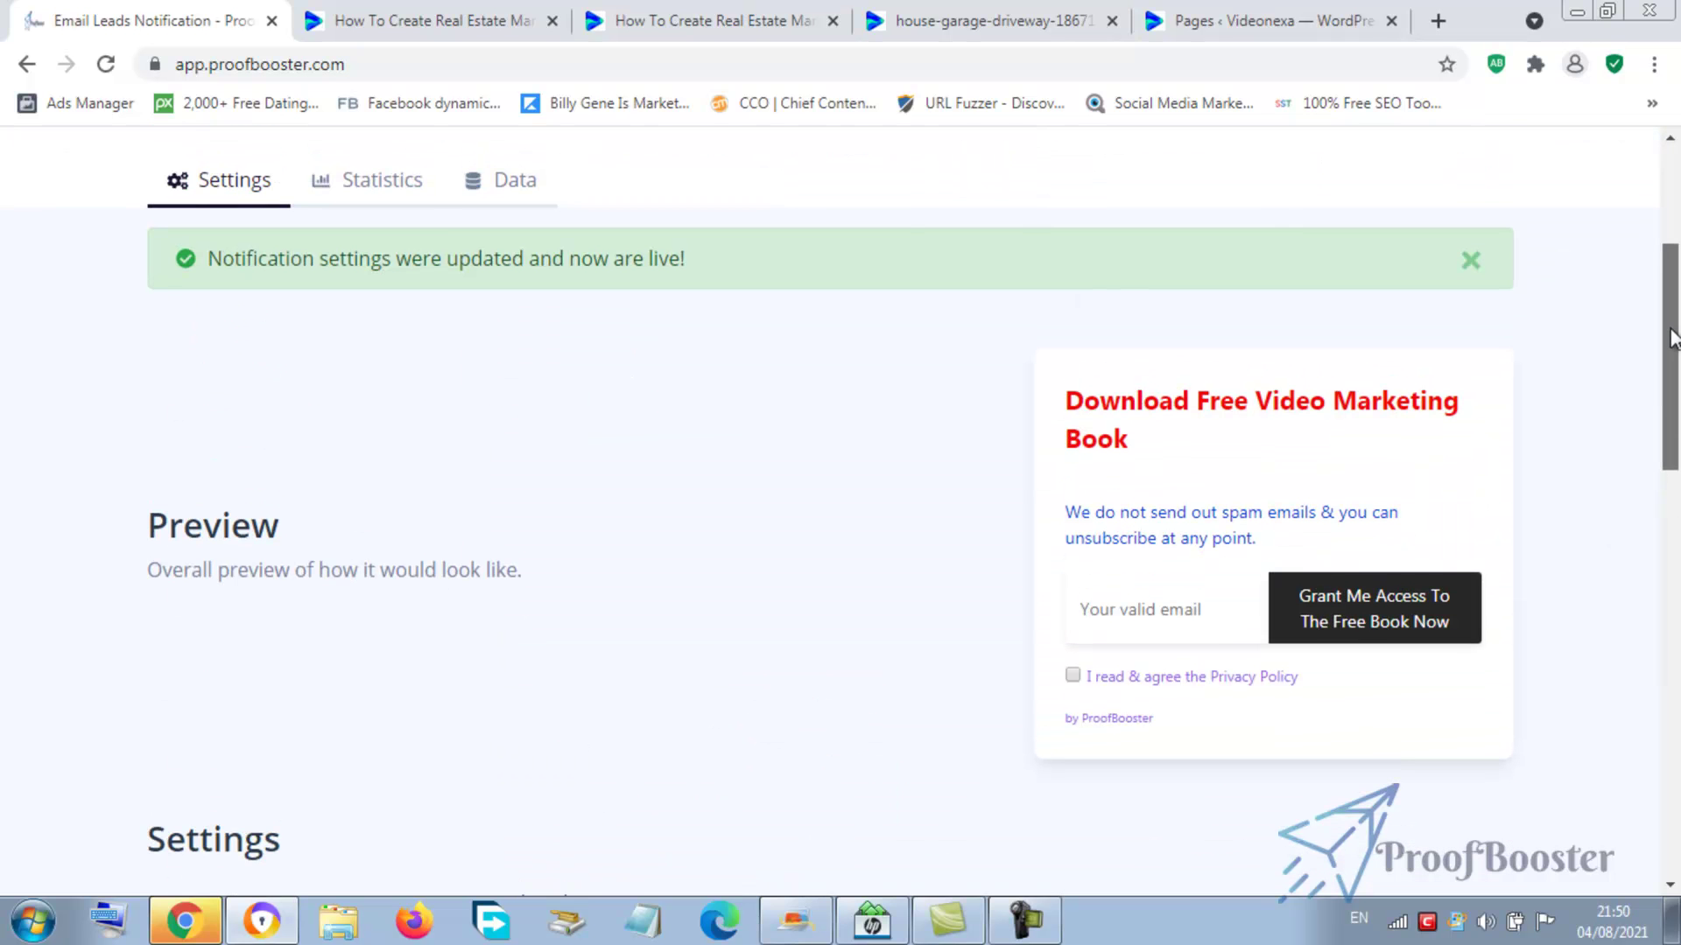
- Give the popup button a gold #DFA904 background colour
{"action": "scroll", "coordinate": [1042, 600], "scroll_direction": "down", "scroll_amount": 10}
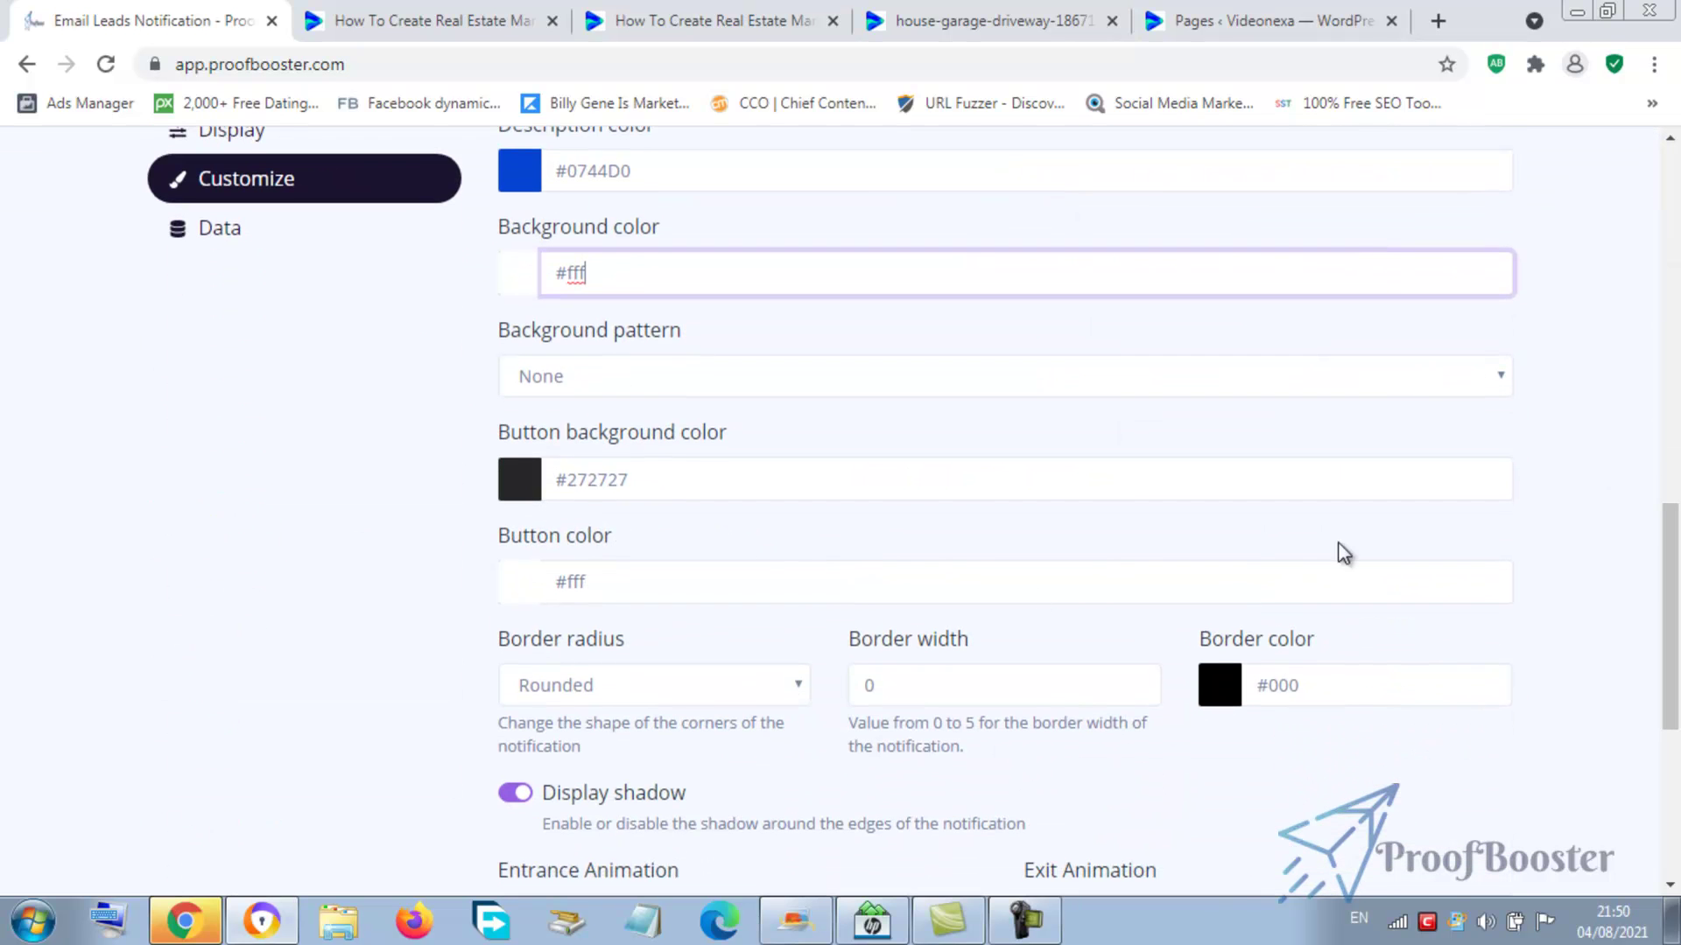
{"action": "left_click", "coordinate": [518, 484]}
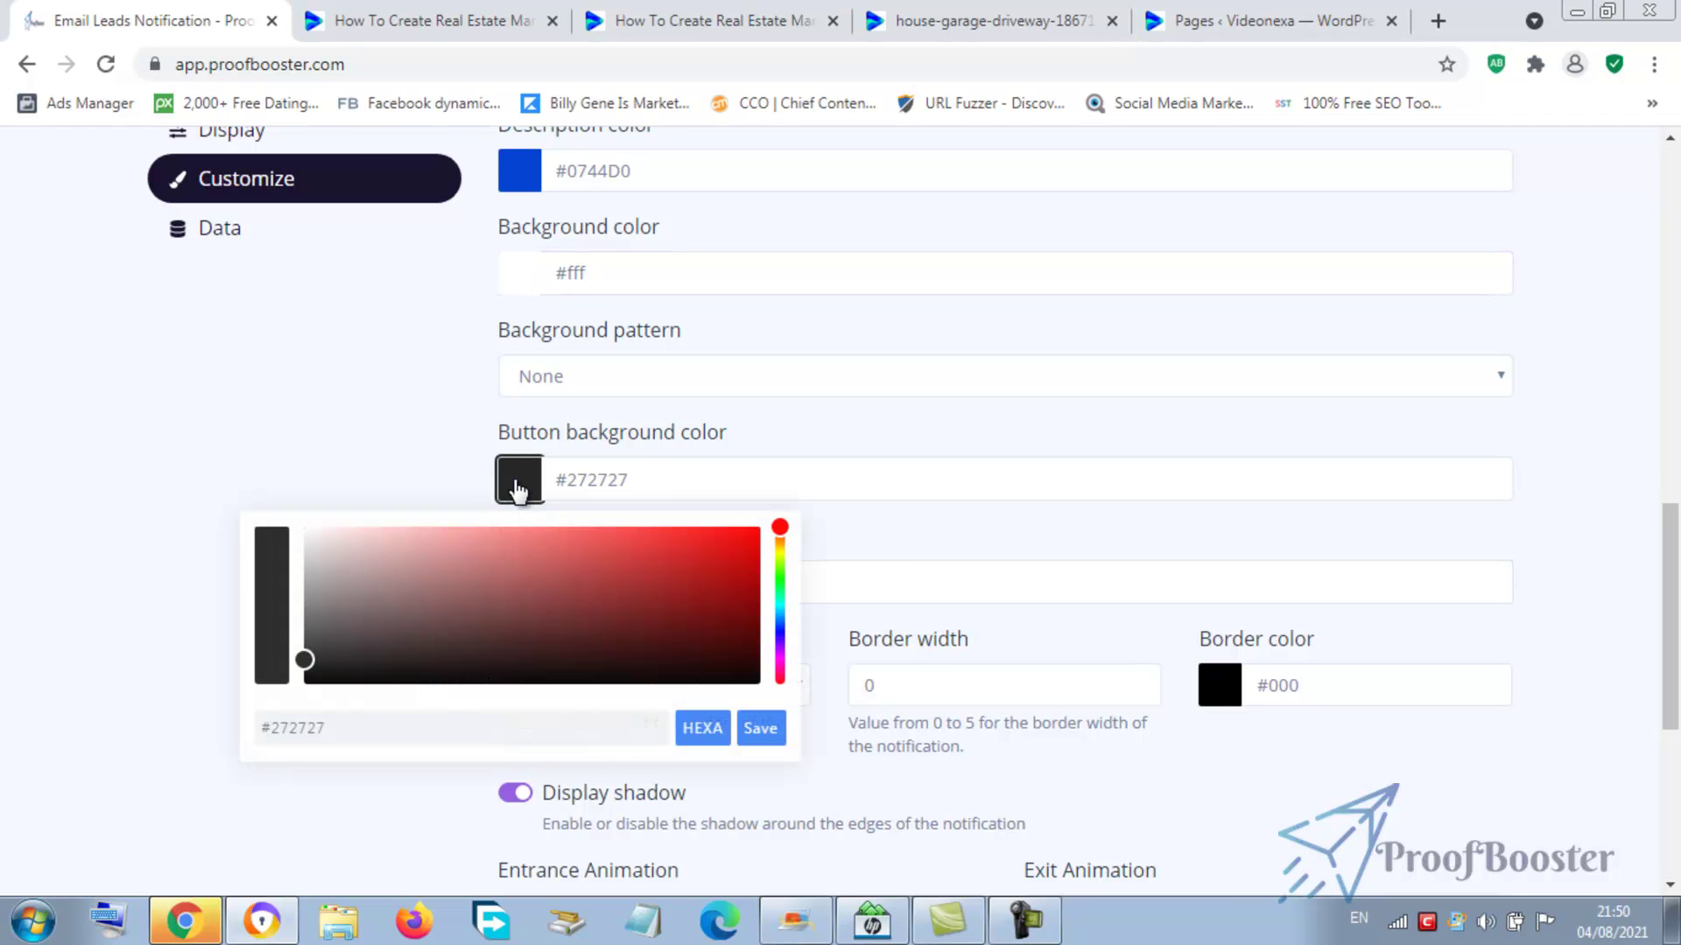
{"action": "left_click", "coordinate": [780, 555]}
{"action": "left_click", "coordinate": [780, 565]}
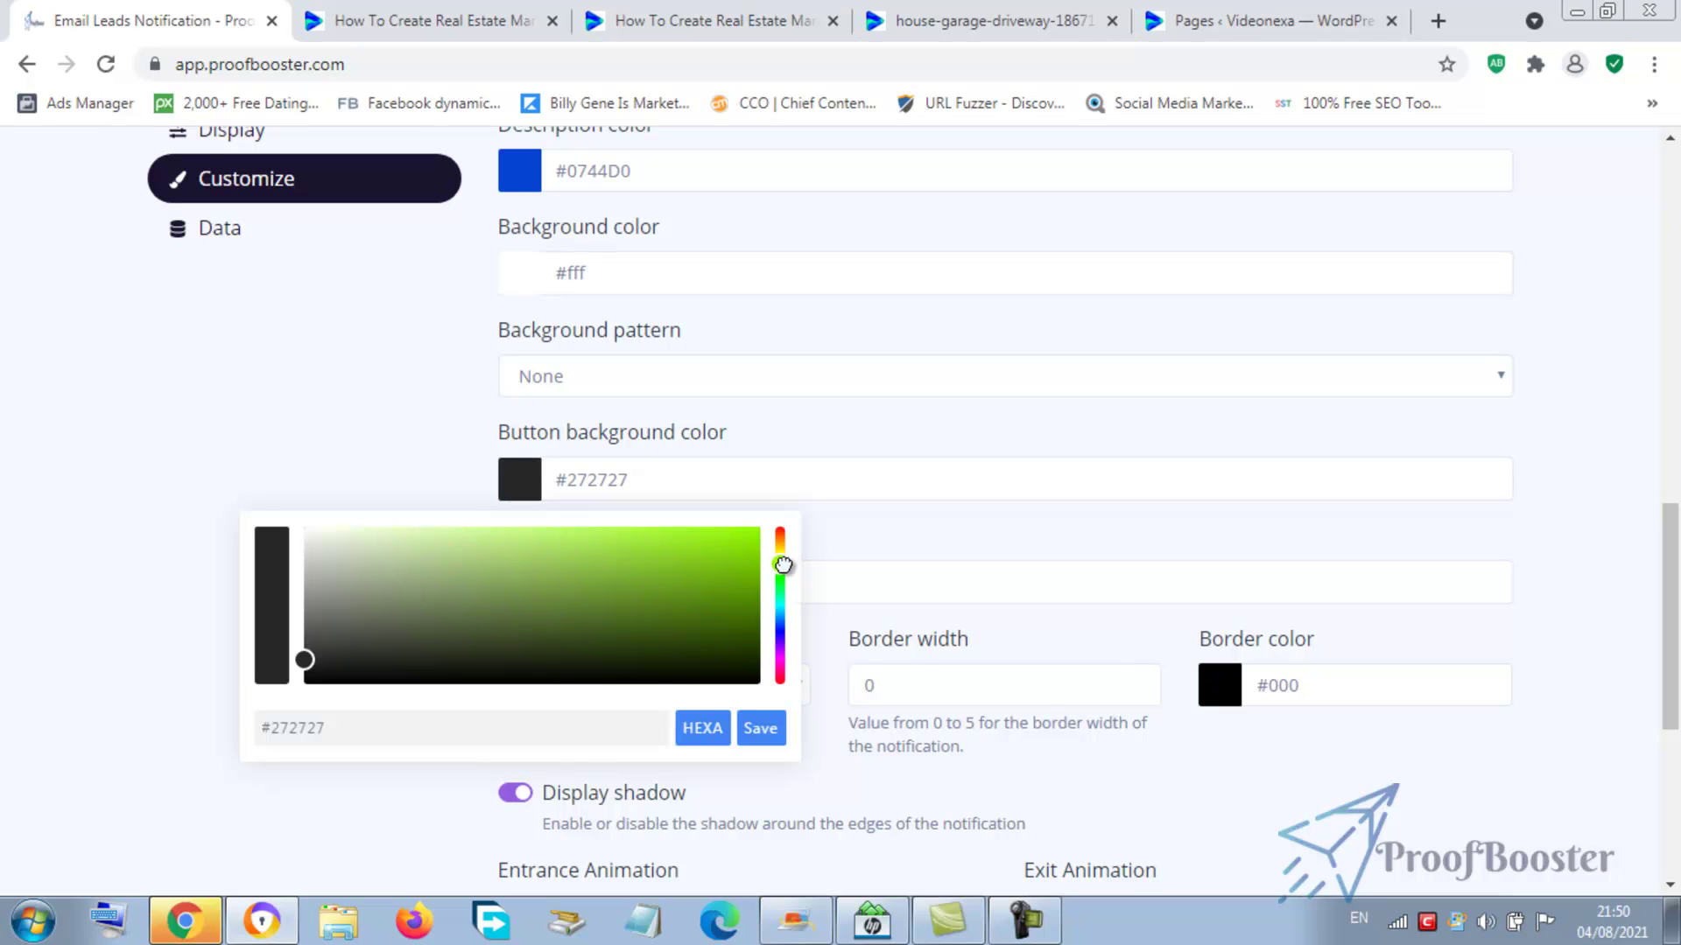
{"action": "left_click", "coordinate": [780, 550]}
{"action": "left_click", "coordinate": [780, 538]}
{"action": "left_click", "coordinate": [751, 547]}
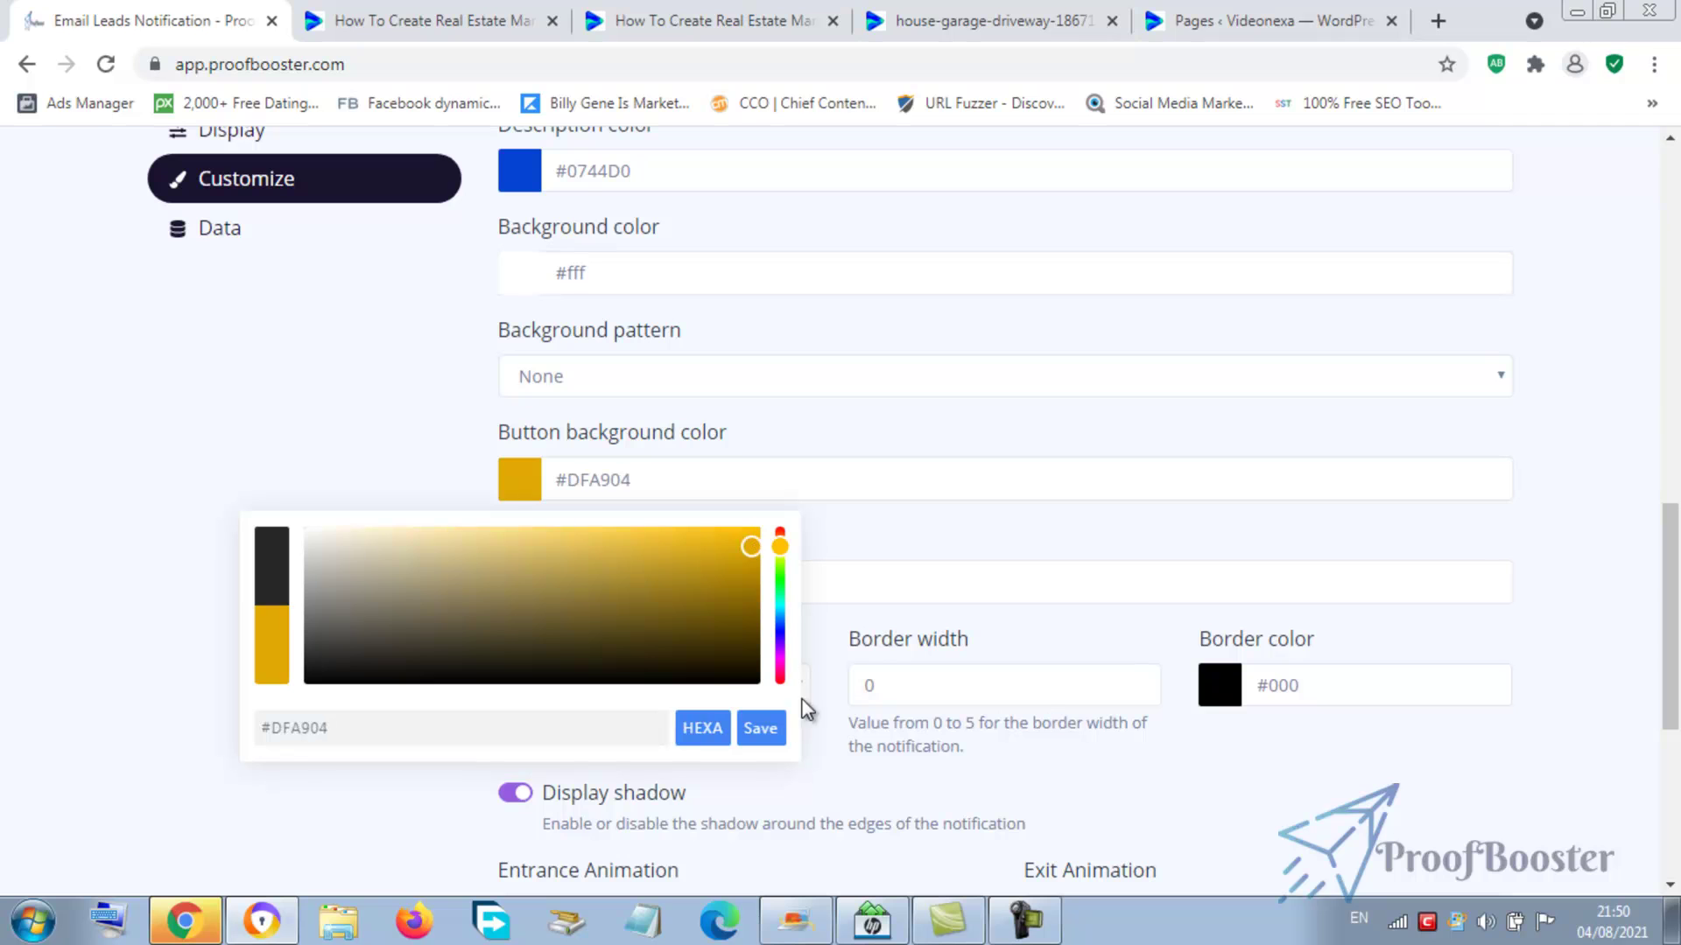
{"action": "left_click", "coordinate": [772, 731]}
{"action": "left_click", "coordinate": [1037, 532]}
- Set the border width to 4 with black #000000 border colour, then update
{"action": "left_click", "coordinate": [939, 700]}
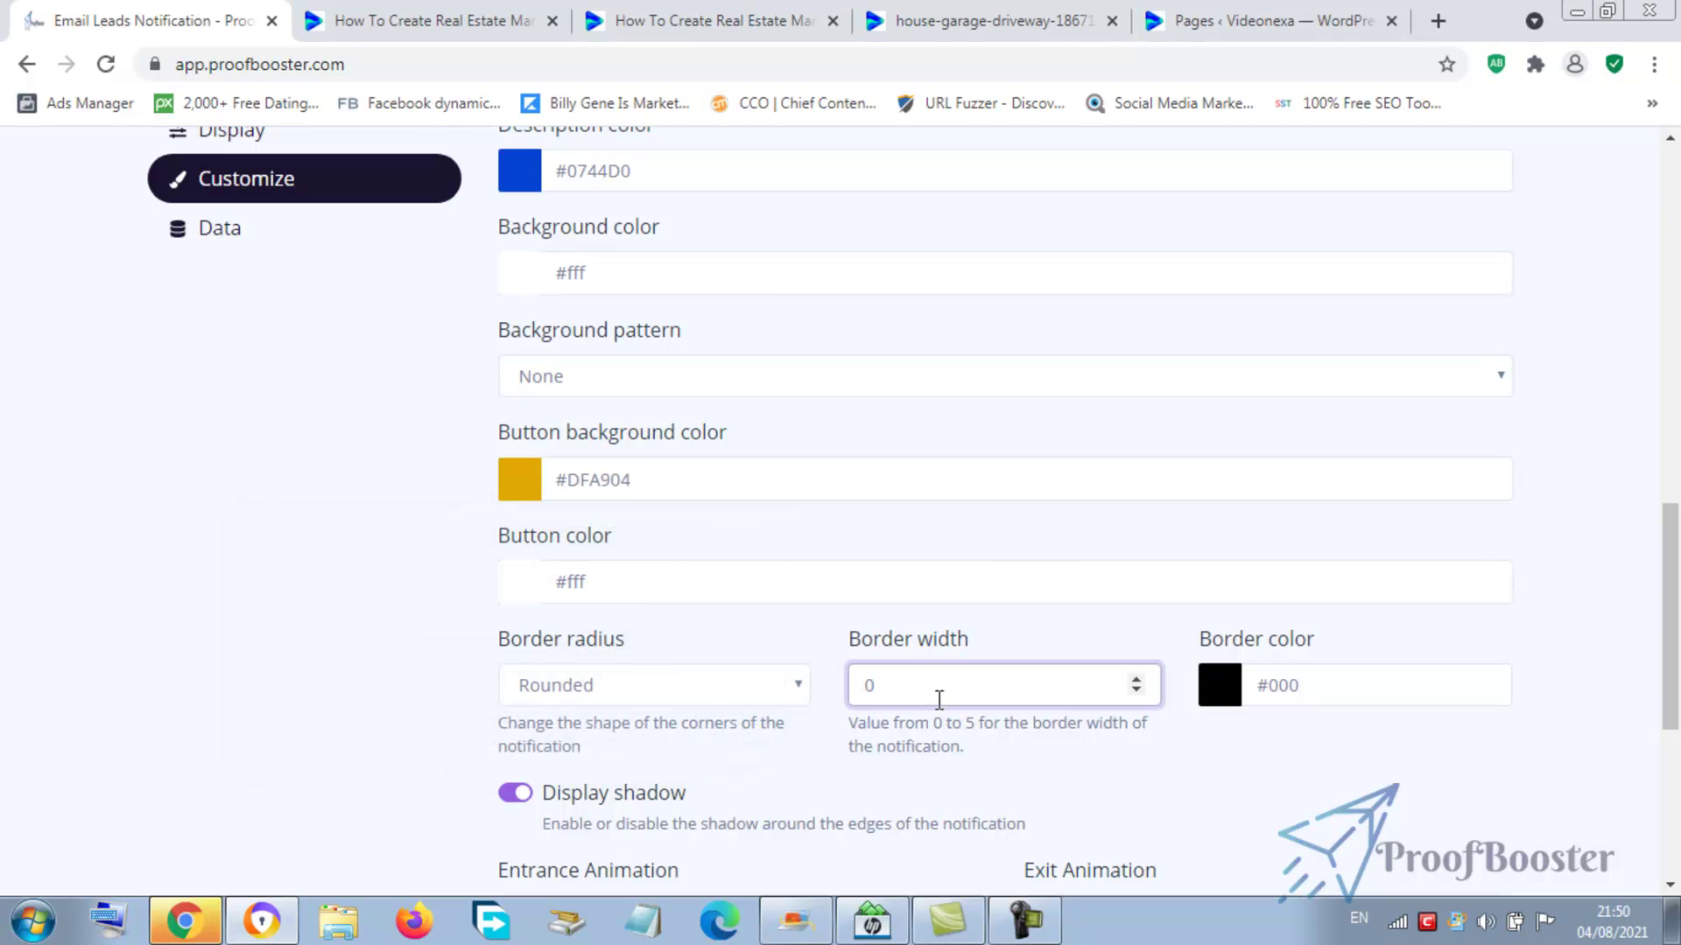
{"action": "key", "text": "BackSpace"}
{"action": "type", "text": "4"}
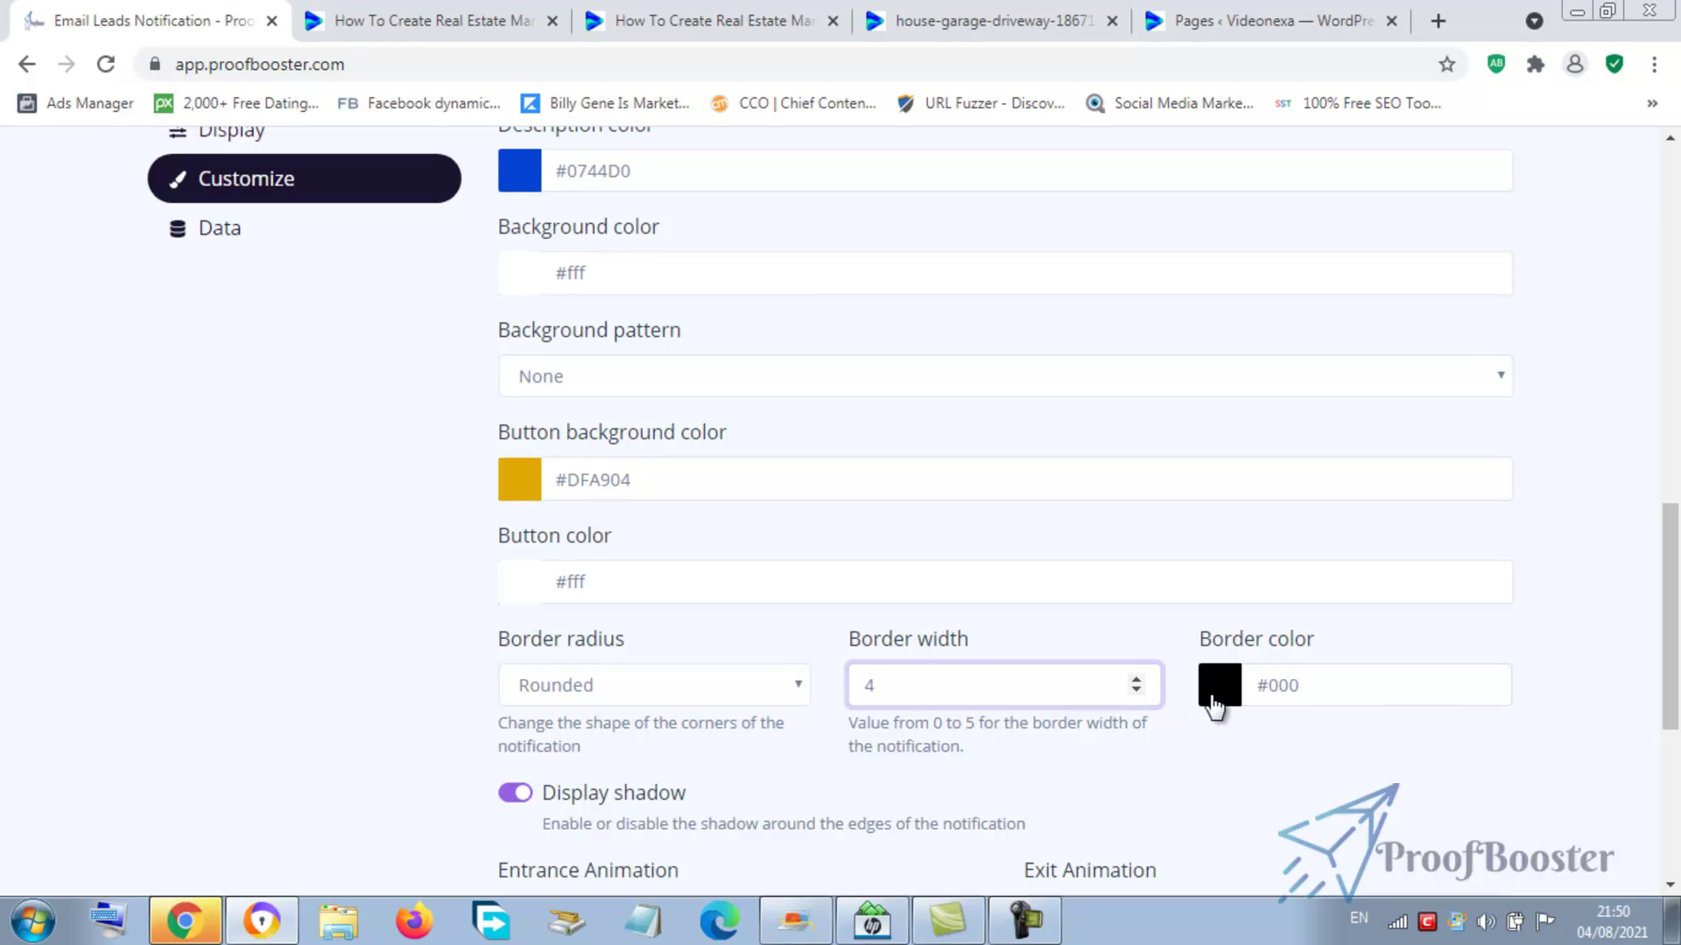
{"action": "left_click", "coordinate": [1217, 700]}
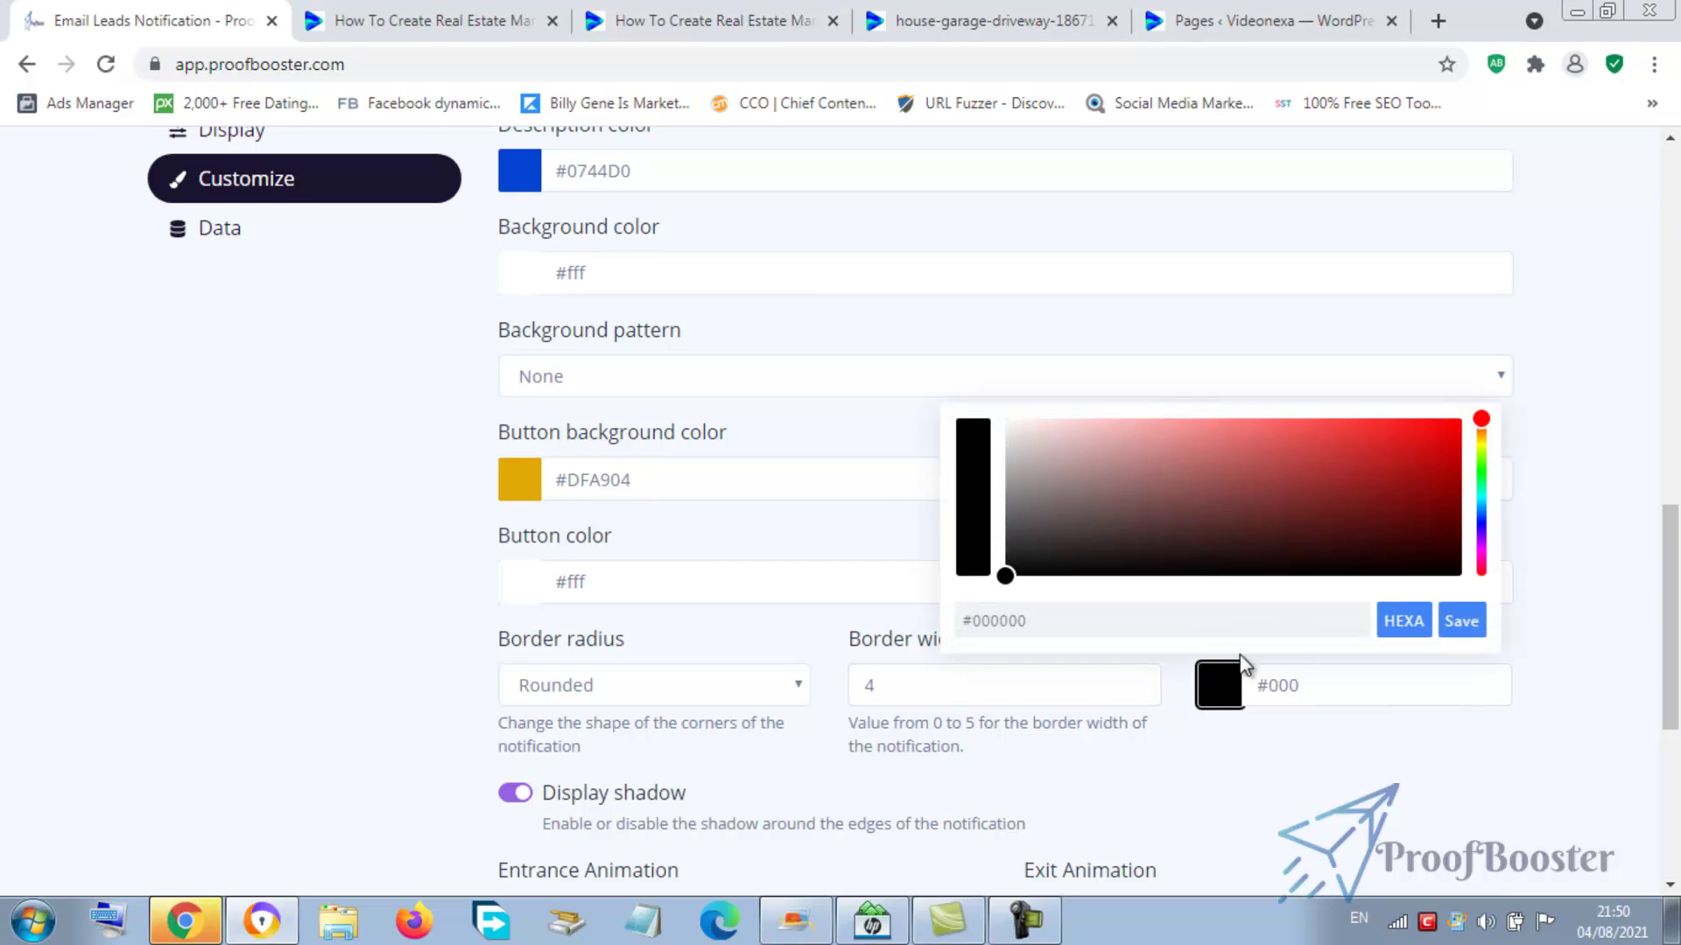
{"action": "left_click", "coordinate": [1482, 525]}
{"action": "left_click", "coordinate": [1463, 623]}
{"action": "left_click_drag", "start_coordinate": [1675, 552], "coordinate": [1668, 350]}
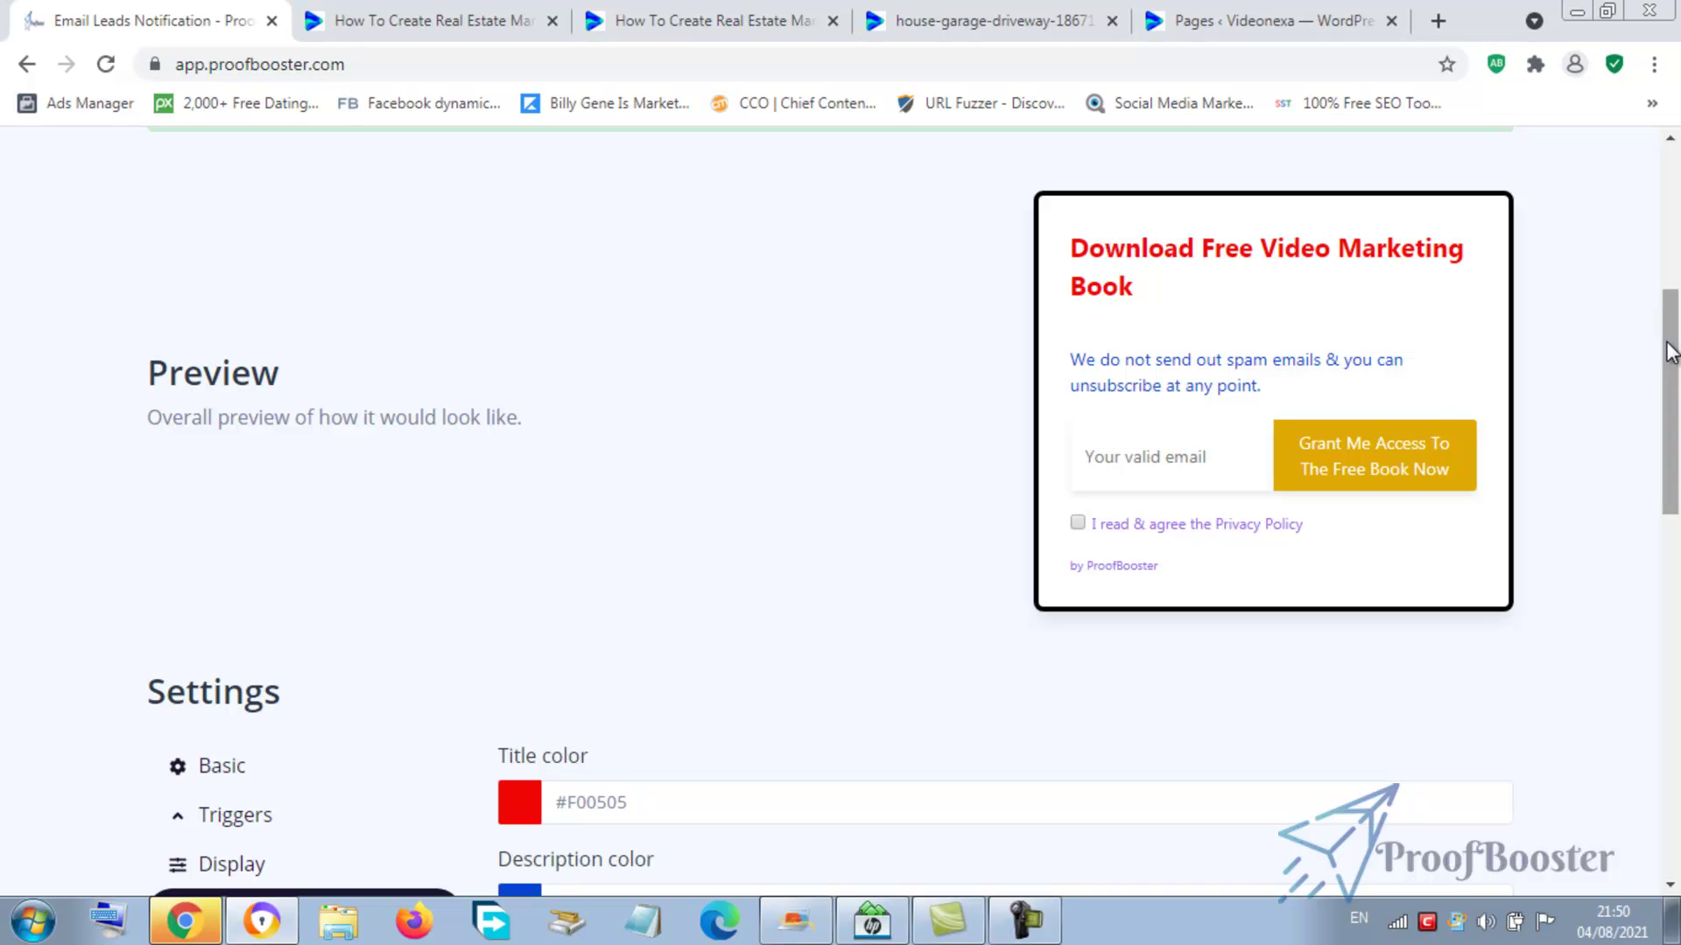
{"action": "left_click_drag", "start_coordinate": [1668, 350], "coordinate": [1646, 661]}
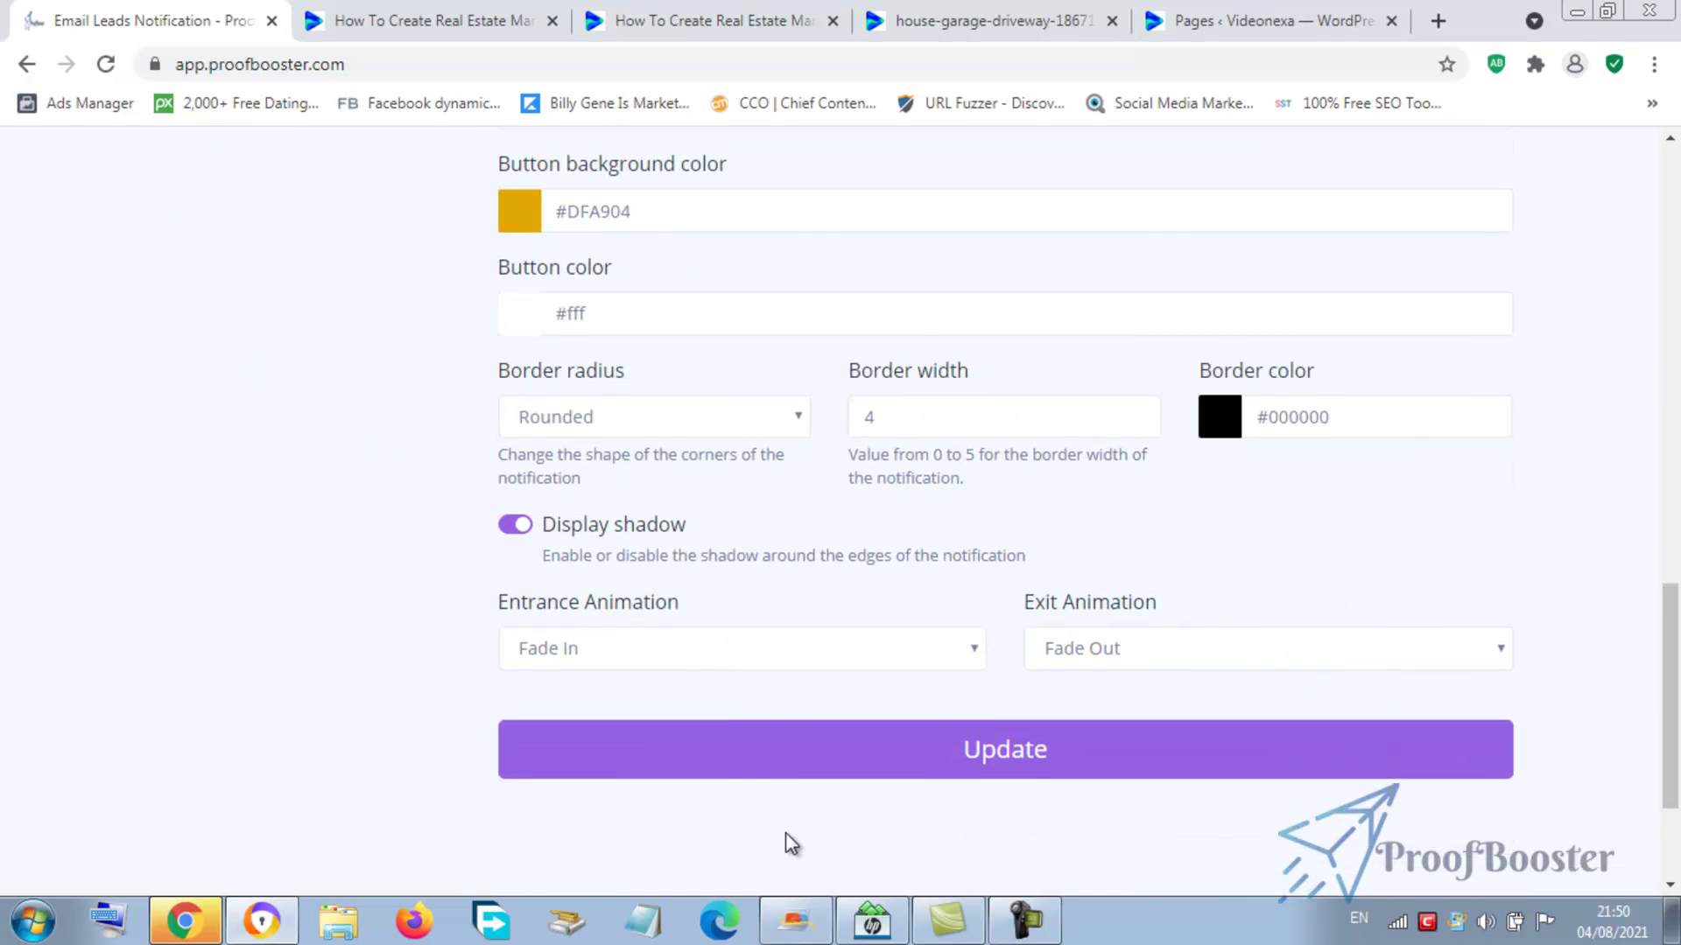
{"action": "left_click", "coordinate": [833, 764]}
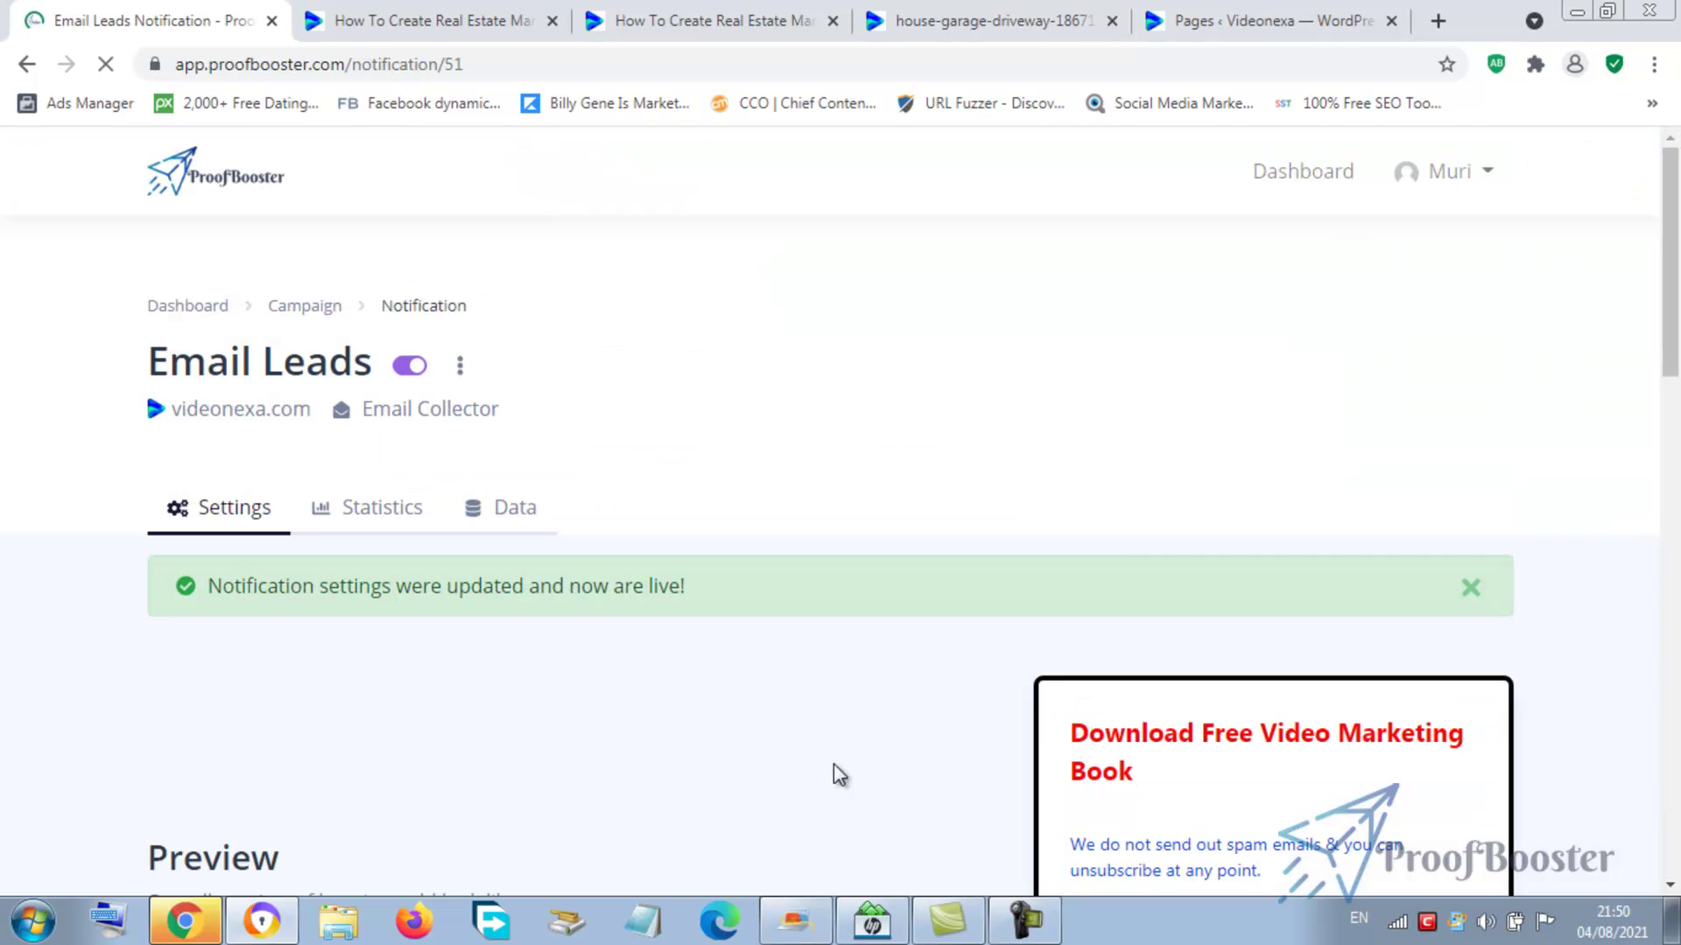
- Open the Email Leads notification's Data settings
{"action": "scroll", "coordinate": [1444, 360], "scroll_direction": "down", "scroll_amount": 2}
{"action": "left_click_drag", "start_coordinate": [1651, 197], "coordinate": [1660, 549]}
{"action": "left_click", "coordinate": [224, 388]}
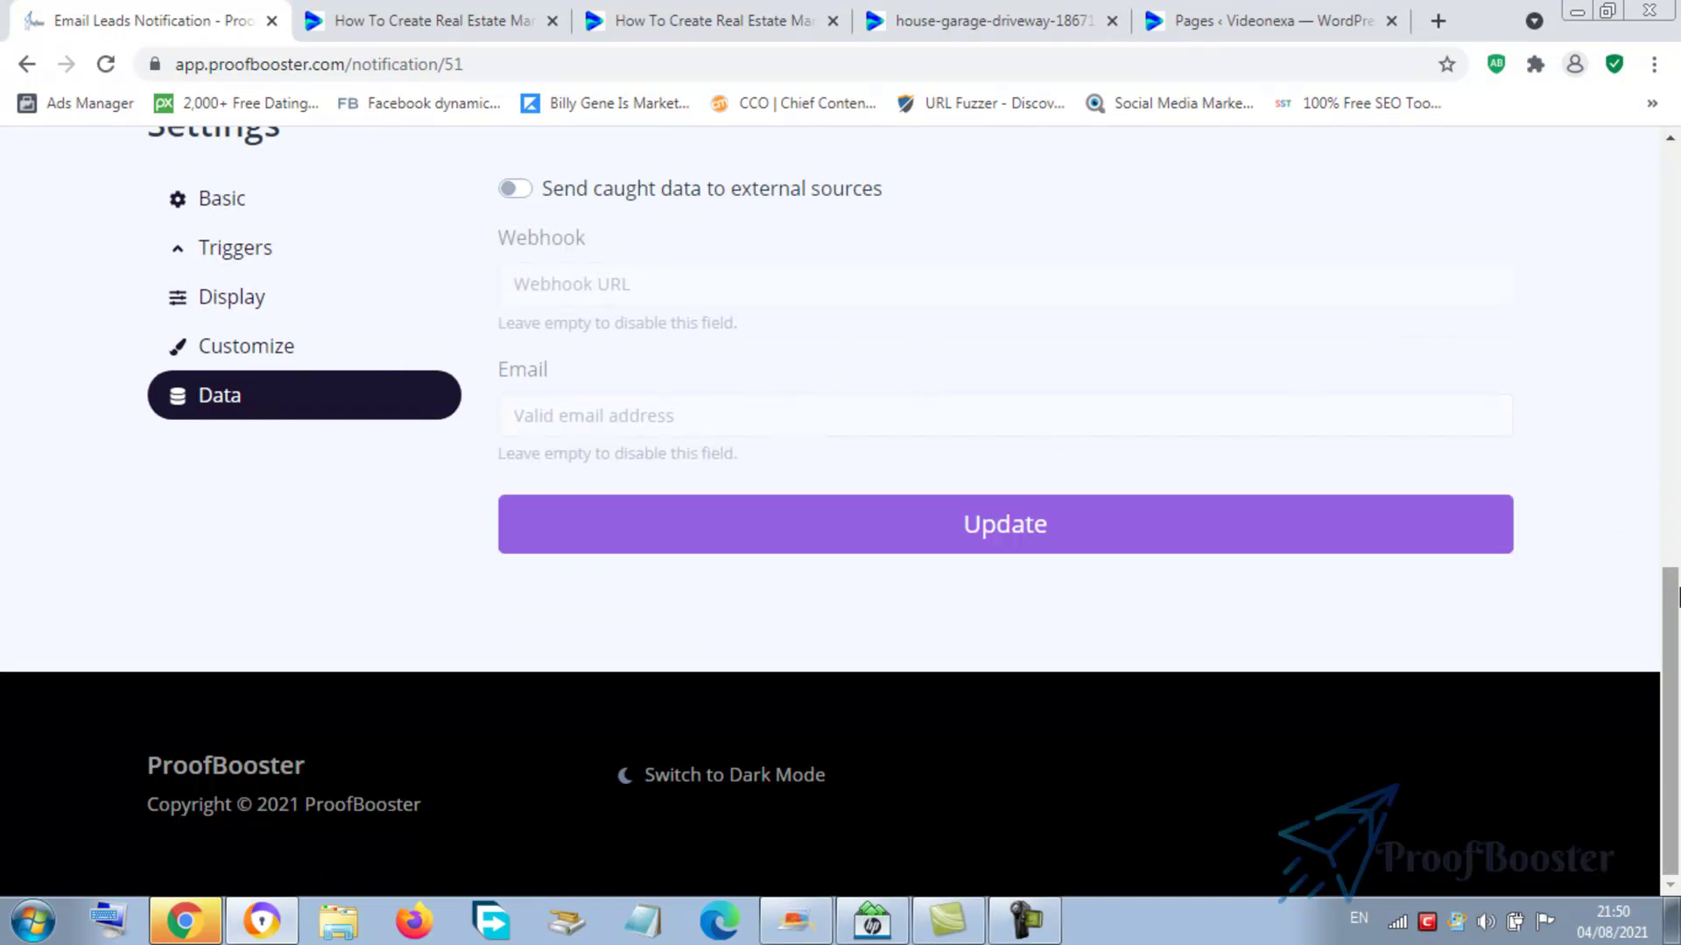
{"action": "scroll", "coordinate": [763, 688], "scroll_direction": "up", "scroll_amount": 3}
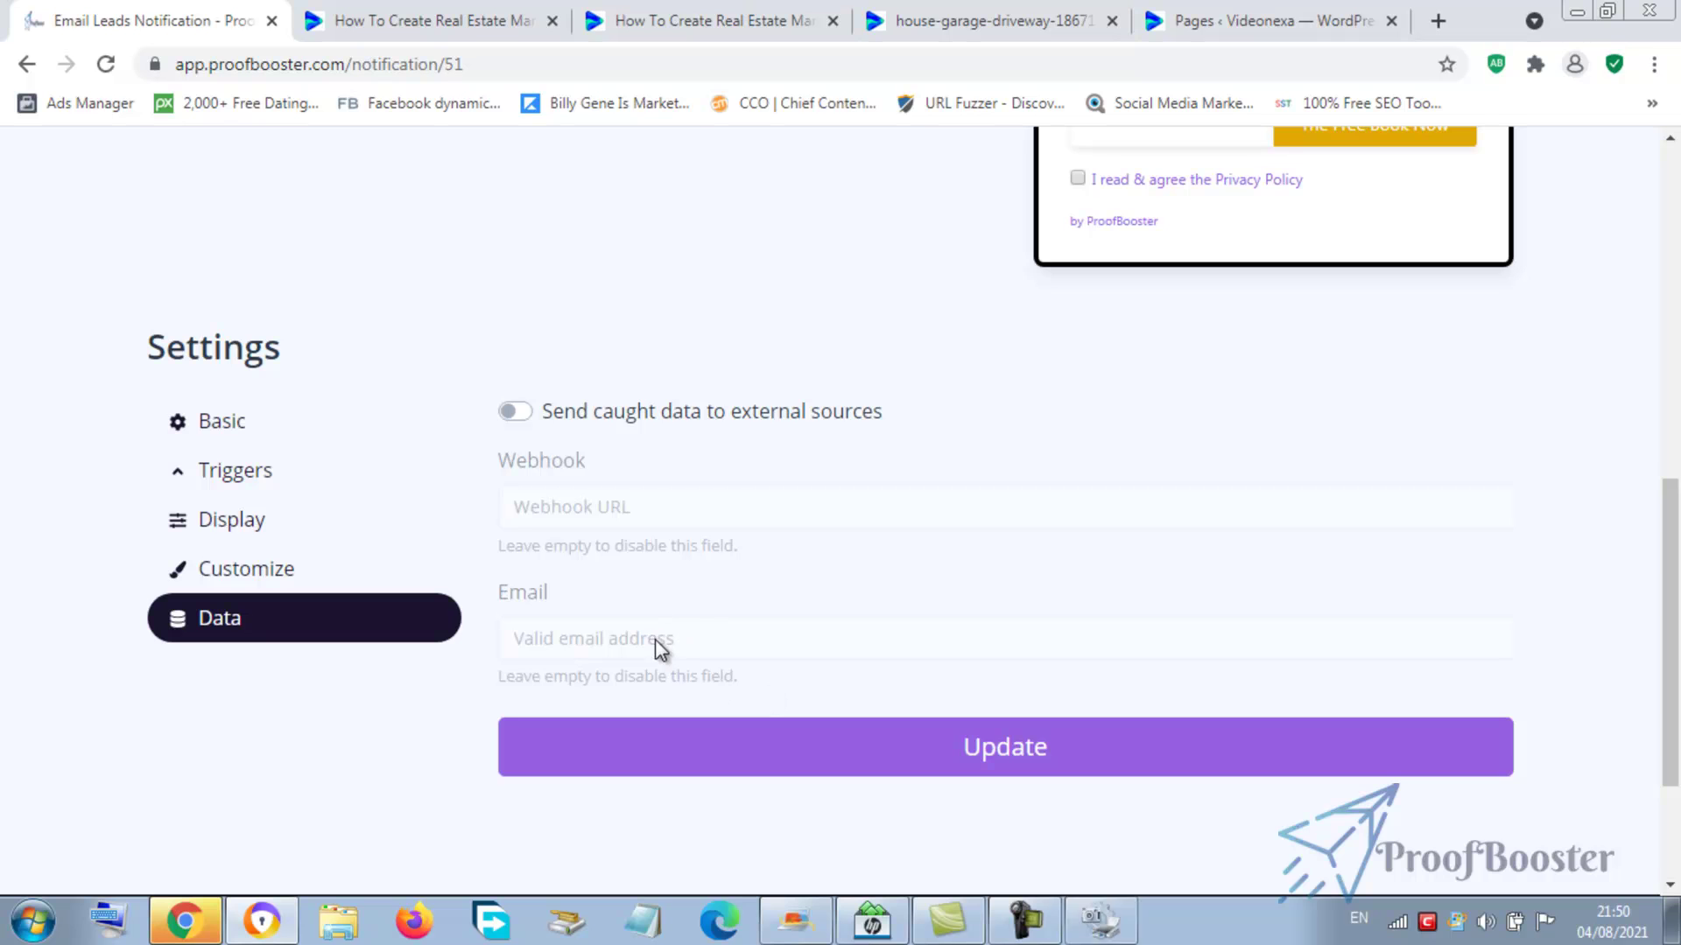
{"action": "mouse_move", "coordinate": [1671, 614]}
{"action": "left_mouse_down"}
{"action": "mouse_move", "coordinate": [1672, 456]}
{"action": "mouse_move", "coordinate": [1673, 600]}
{"action": "left_mouse_up"}
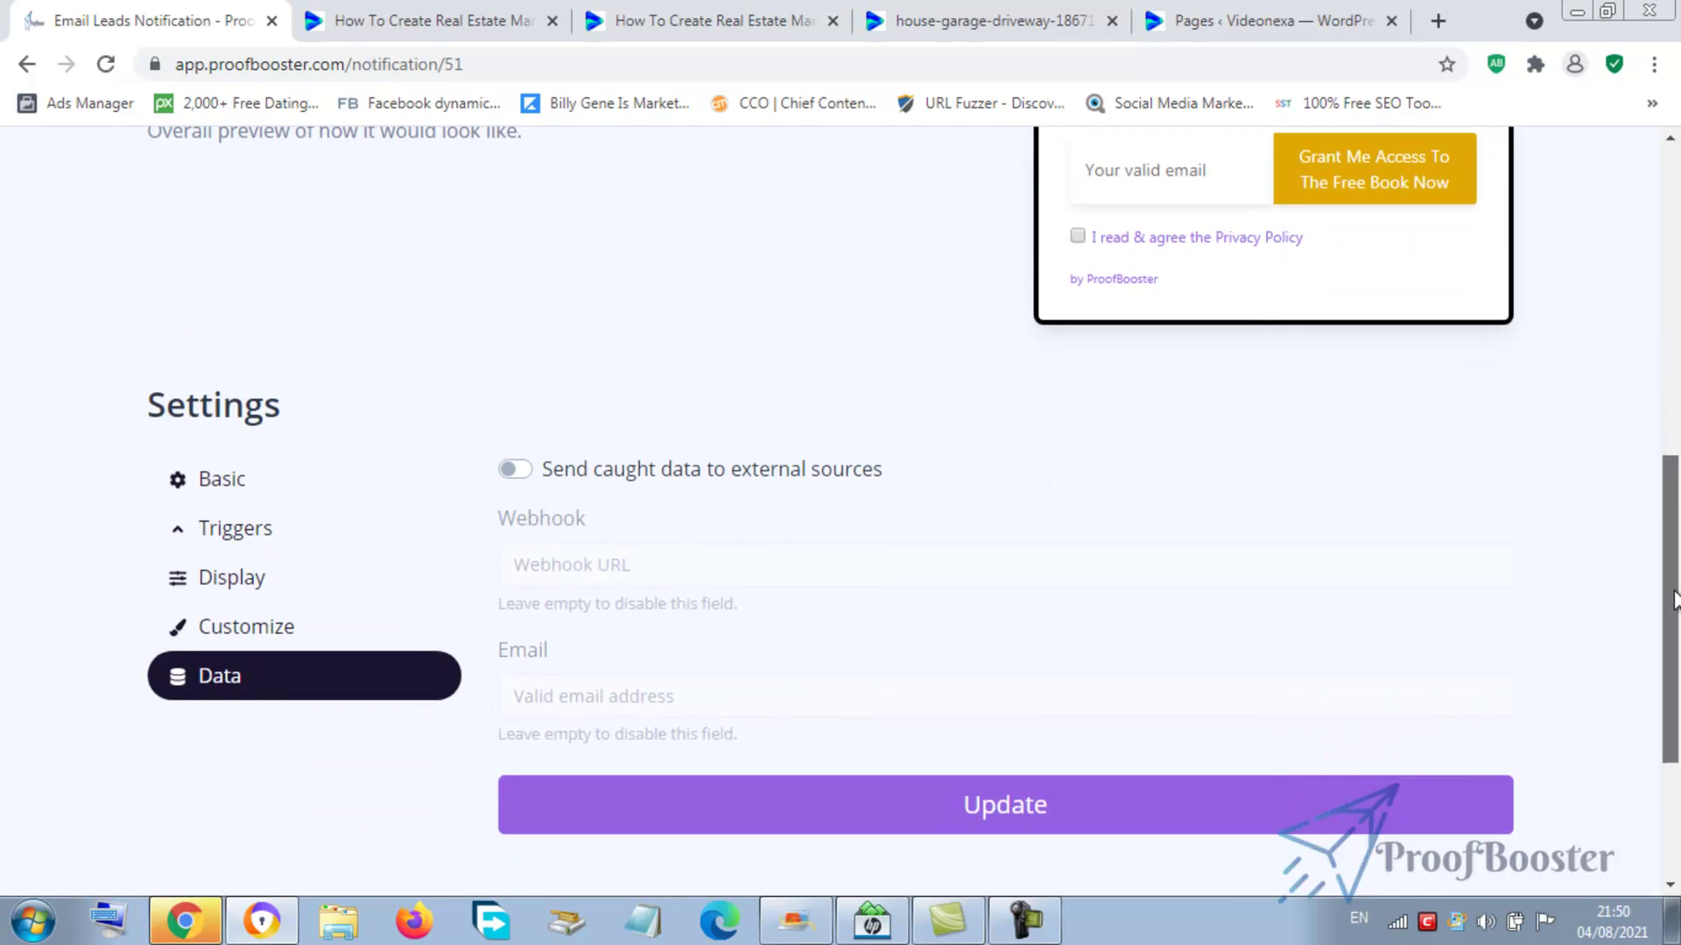
- Enable 'Send caught data to external sources', enter the lead e-mail address, and update
{"action": "left_click", "coordinate": [517, 471]}
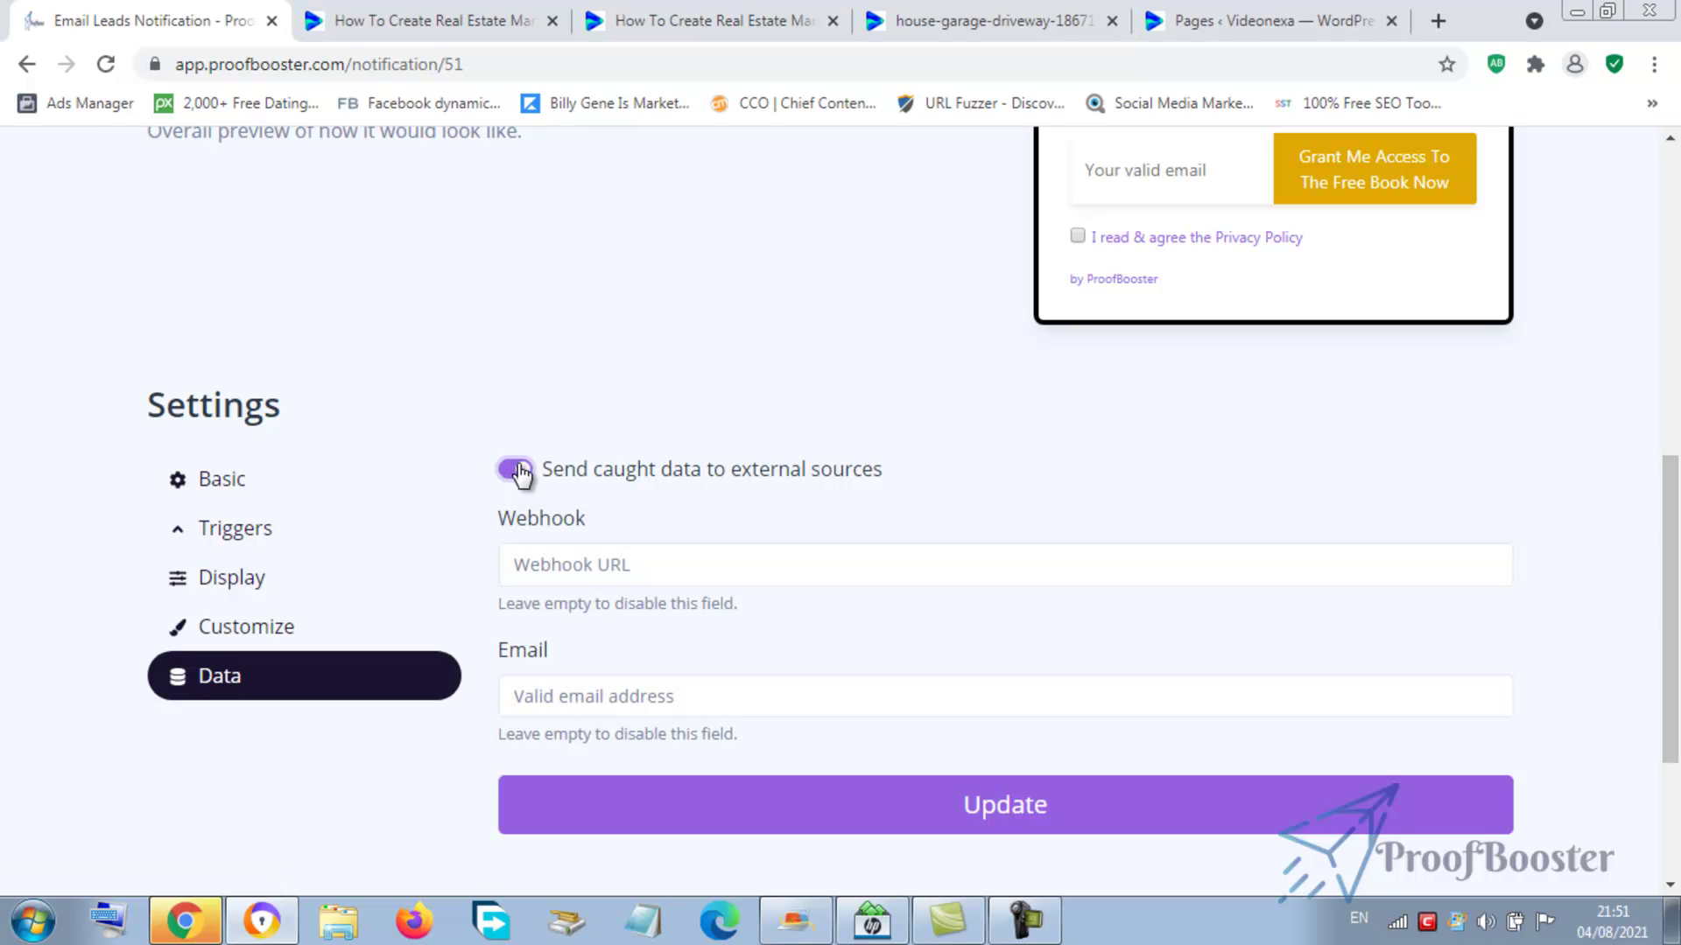
{"action": "left_click", "coordinate": [674, 579]}
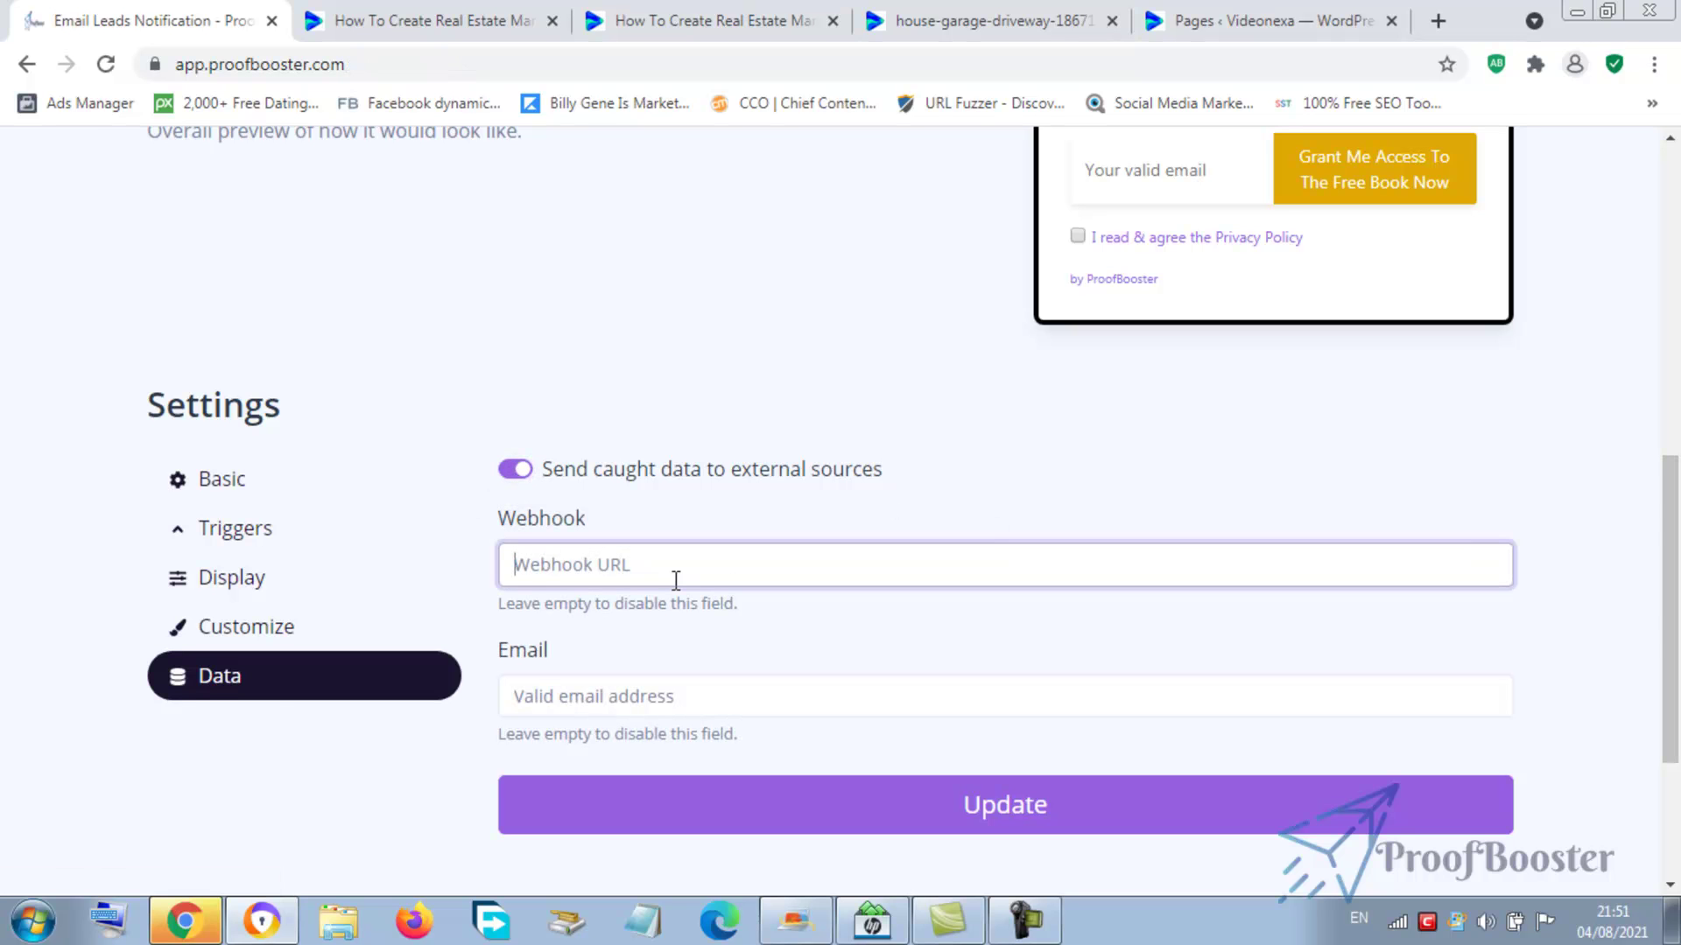
{"action": "left_click", "coordinate": [571, 705]}
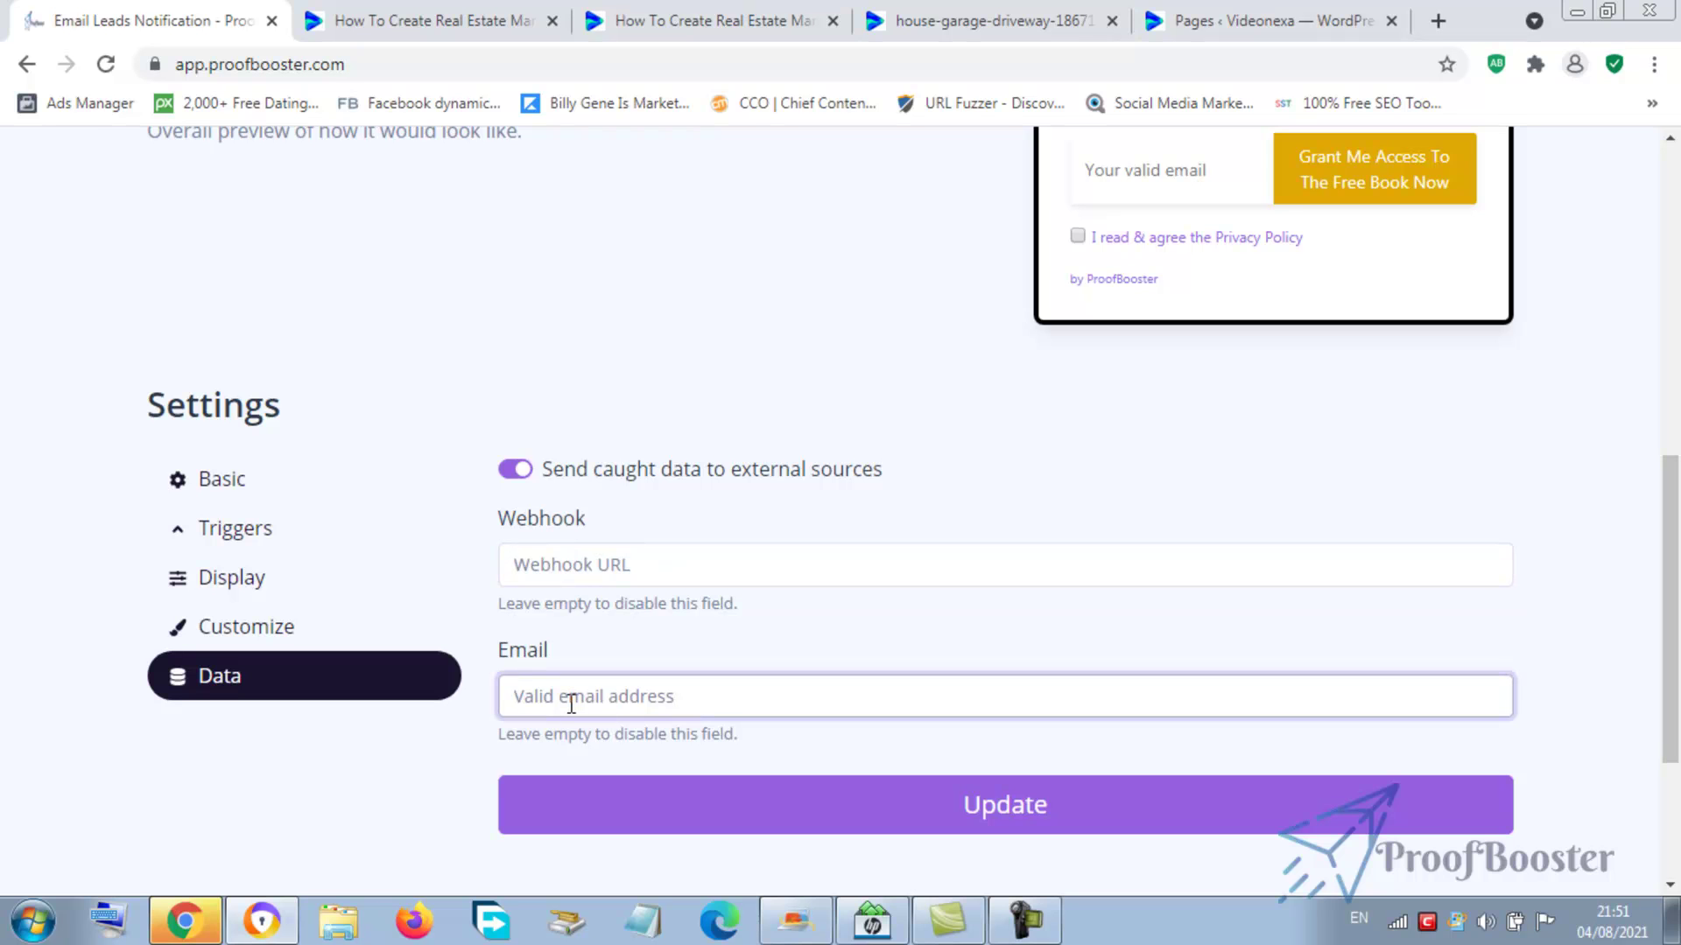
{"action": "left_click", "coordinate": [985, 827]}
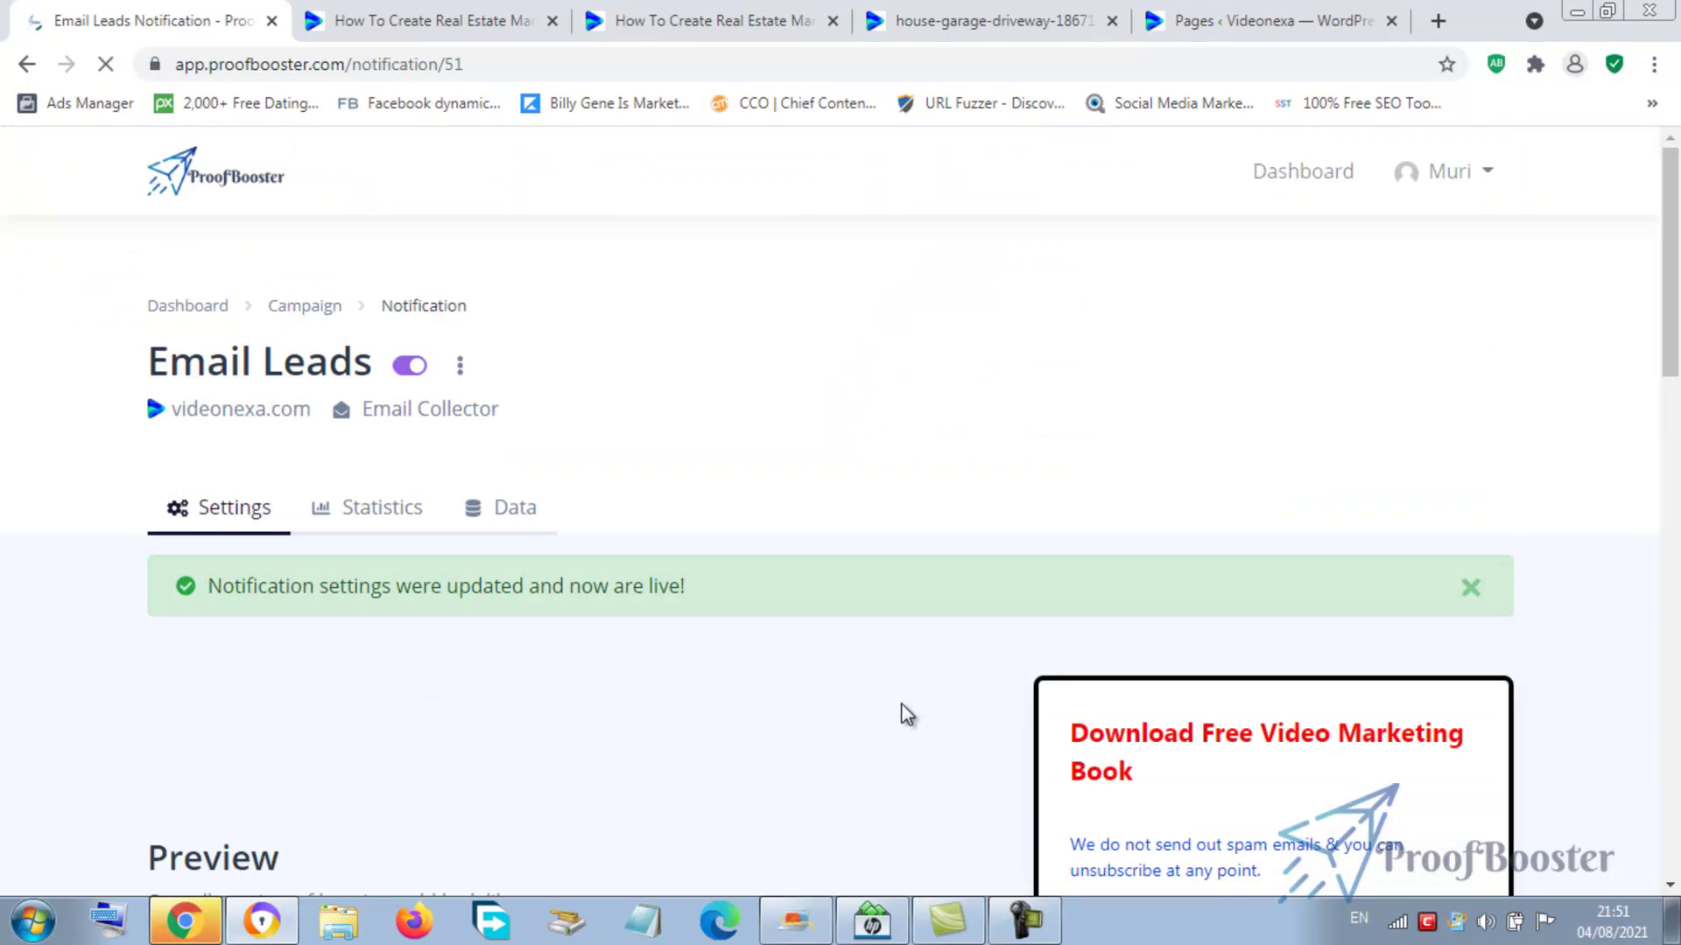
- Scroll back down to Settings and reopen the Data tab
{"action": "left_click_drag", "start_coordinate": [1672, 237], "coordinate": [1668, 659]}
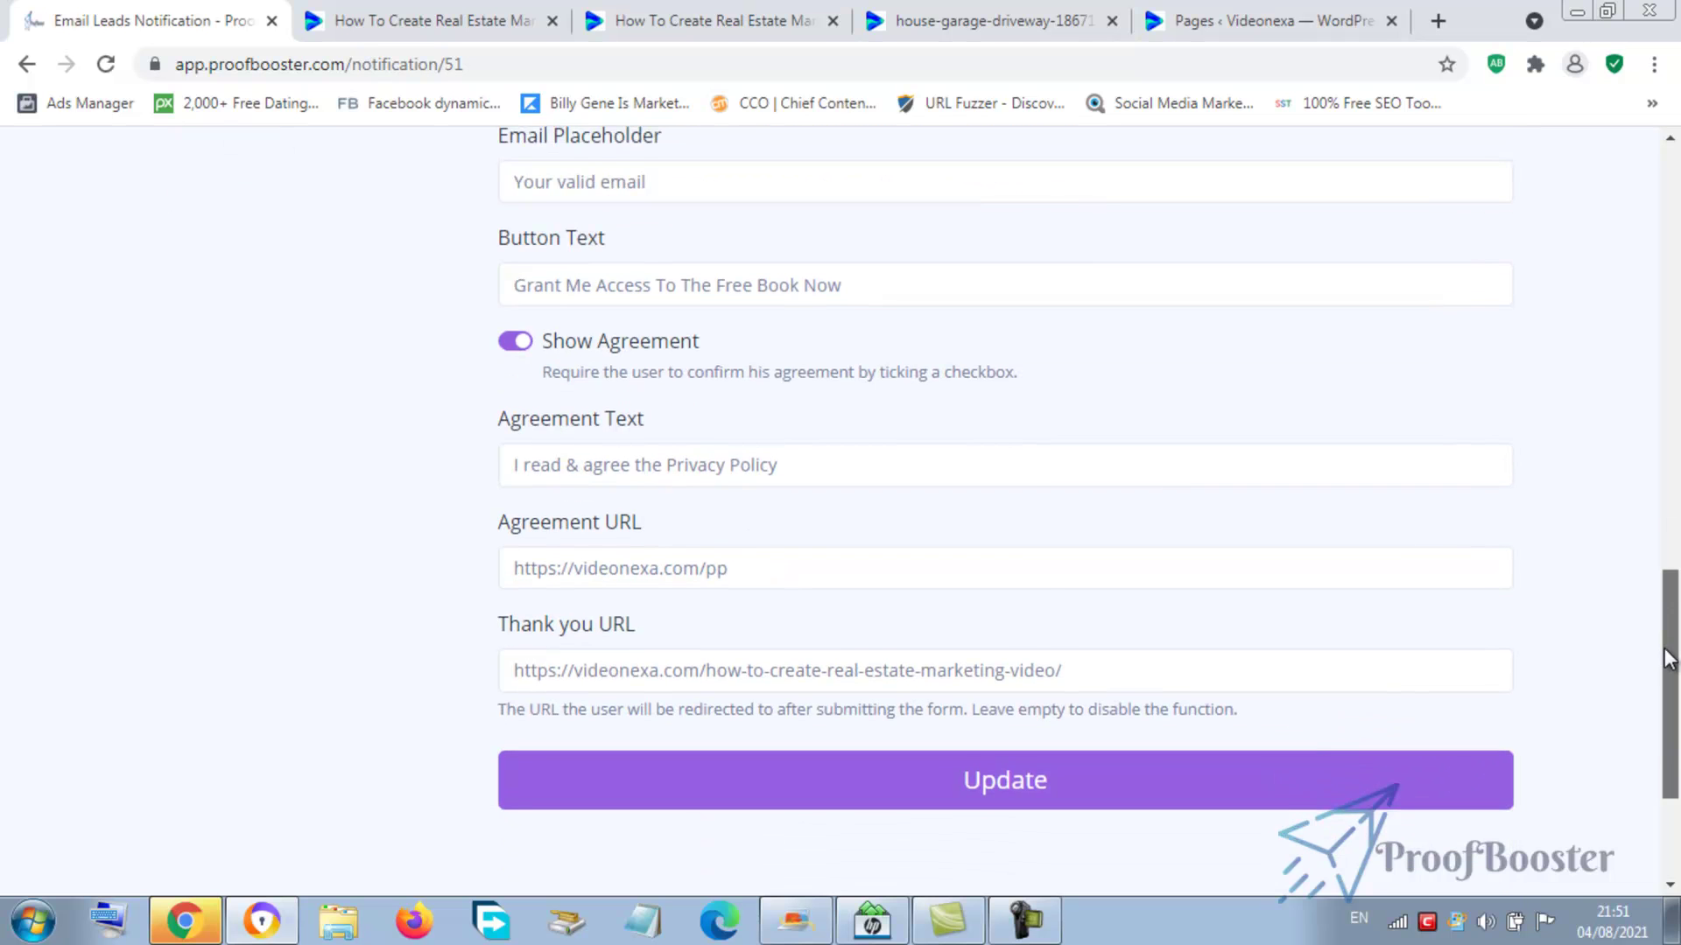
{"action": "left_click_drag", "start_coordinate": [1668, 659], "coordinate": [1625, 420]}
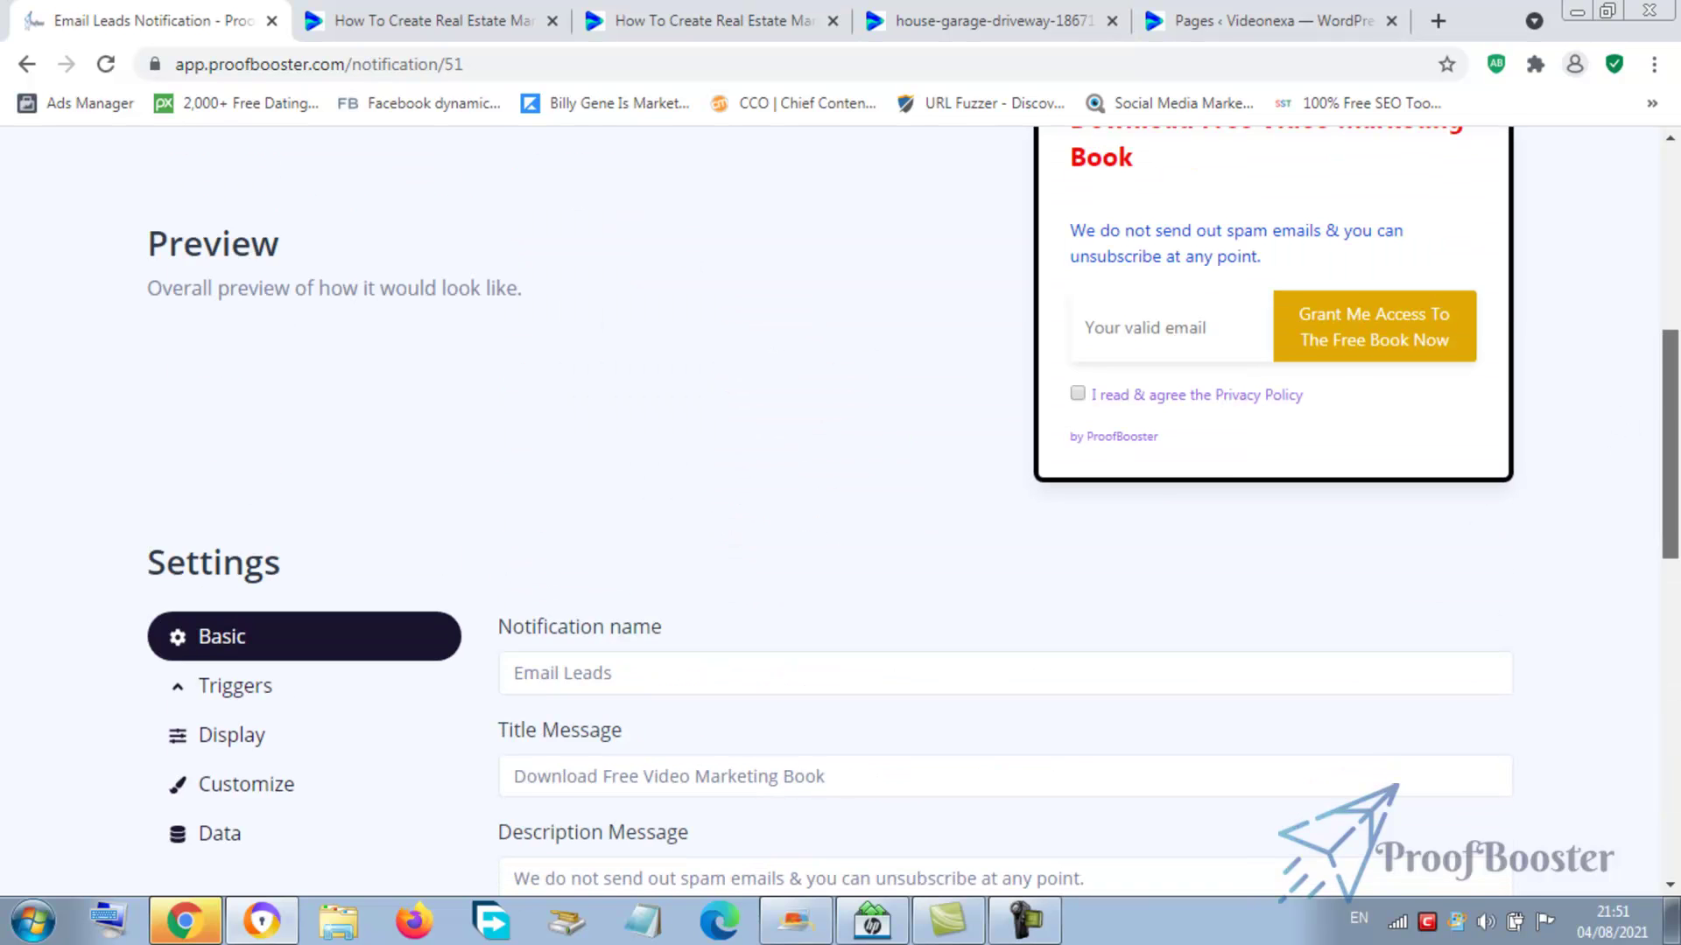
{"action": "scroll", "coordinate": [268, 560], "scroll_direction": "down", "scroll_amount": 3}
{"action": "left_click", "coordinate": [196, 510]}
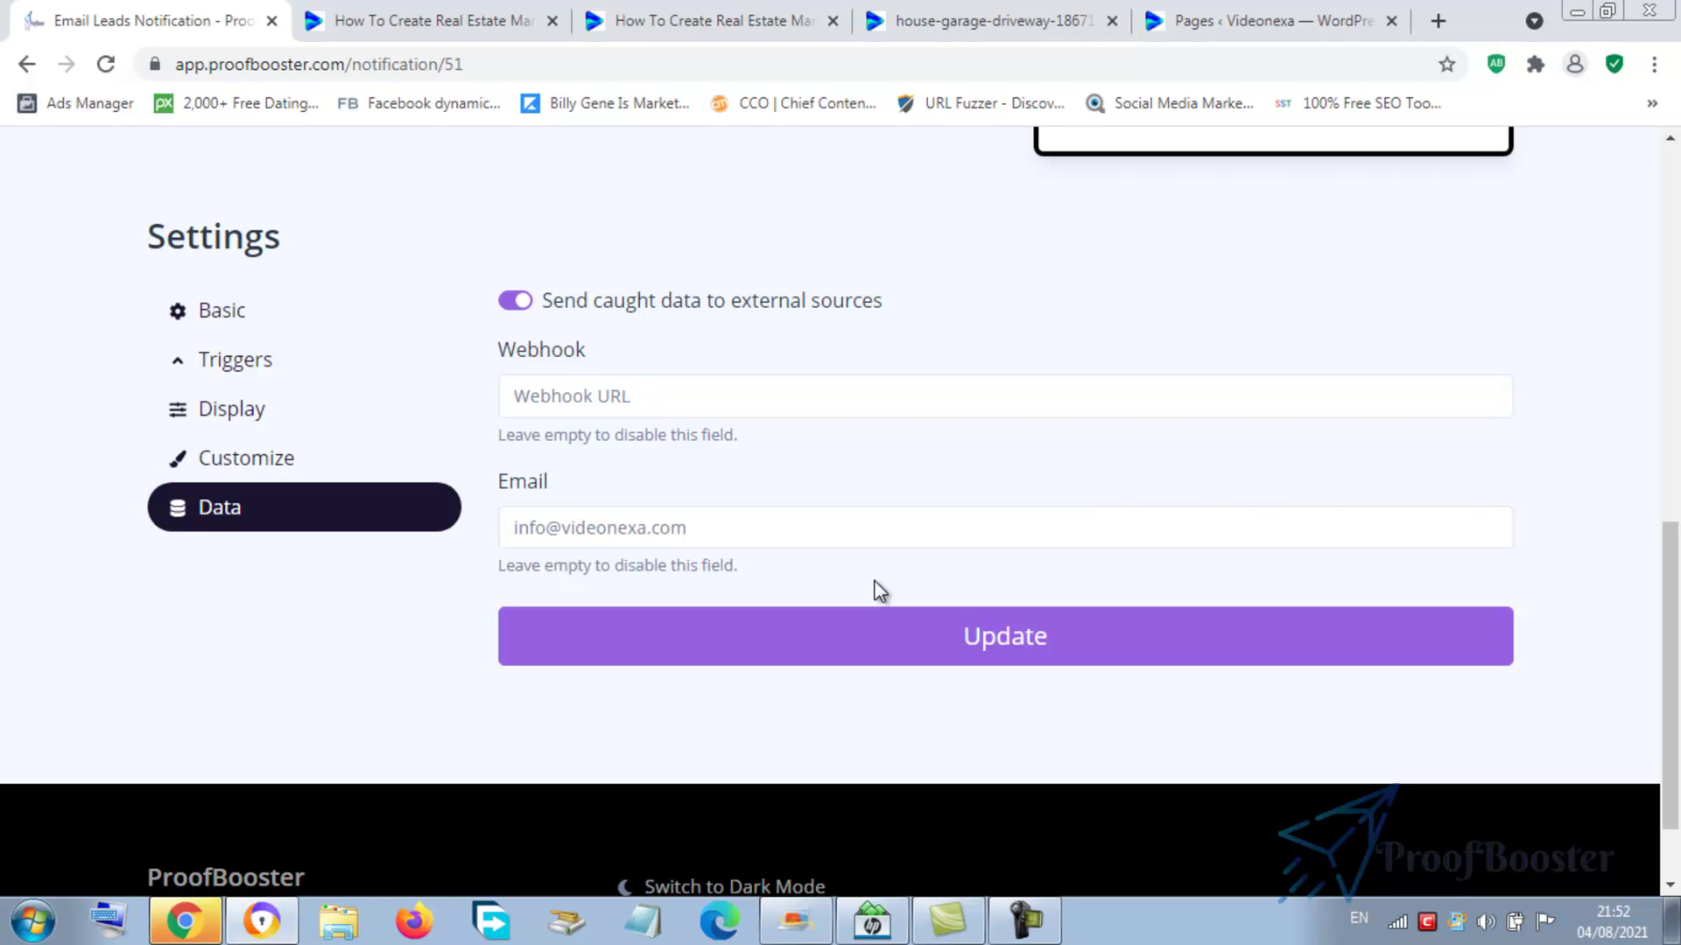
- Leave the Webhook URL field empty and update the Data settings again
{"action": "left_click", "coordinate": [694, 399]}
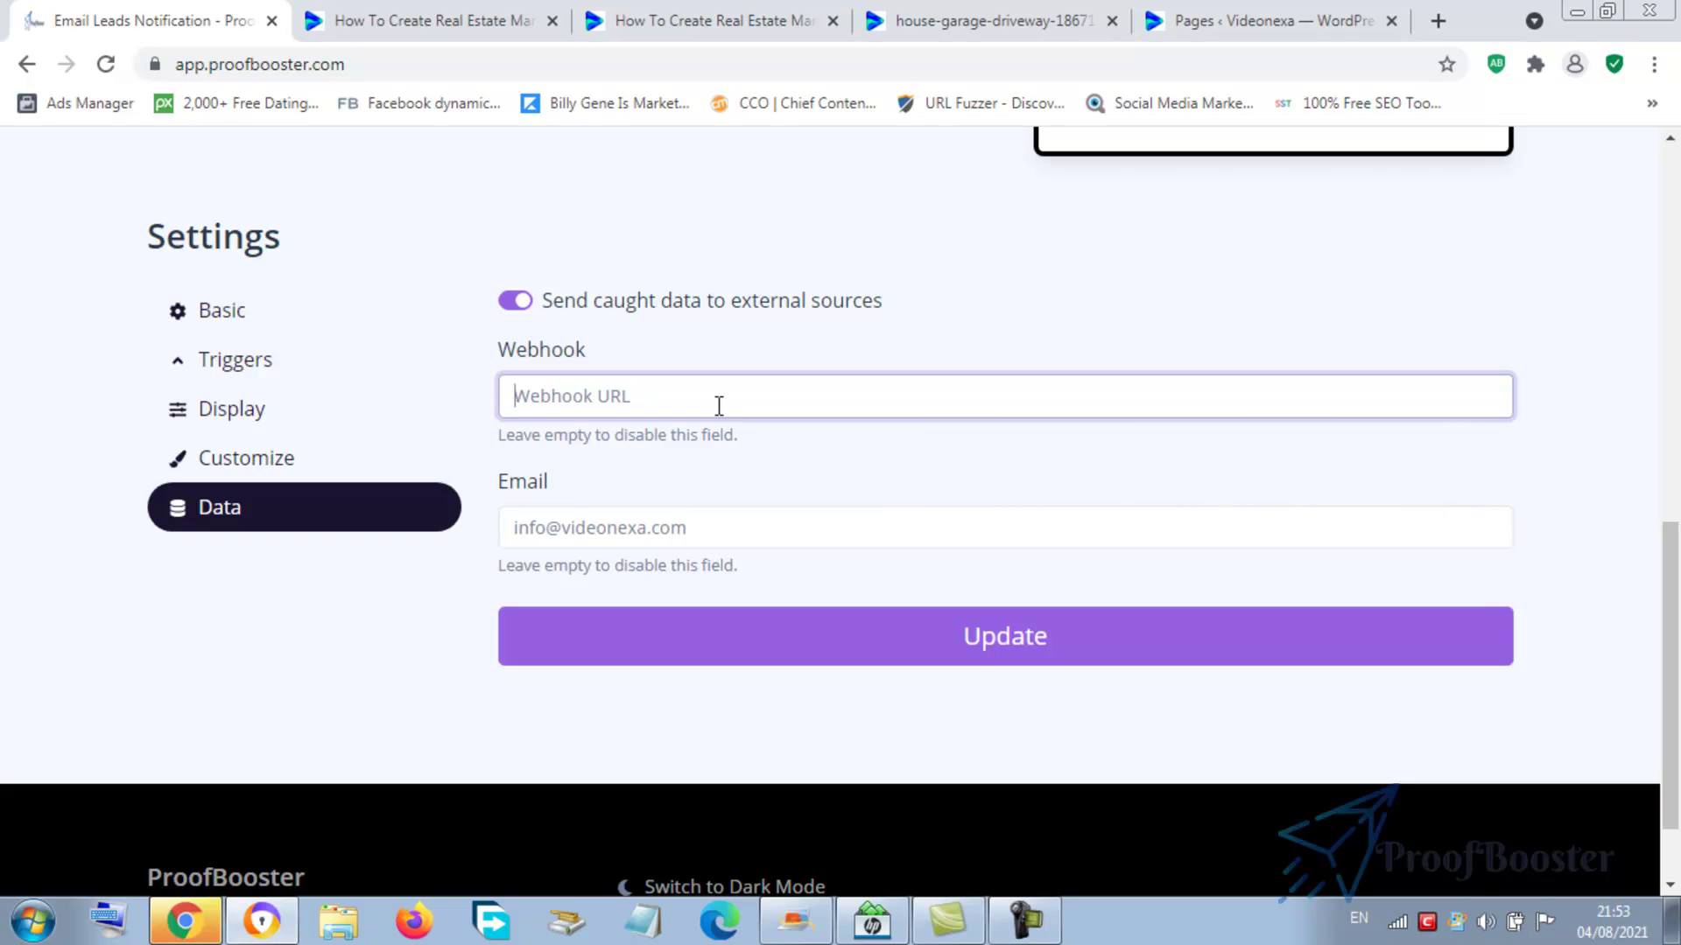
{"action": "left_click", "coordinate": [1058, 640]}
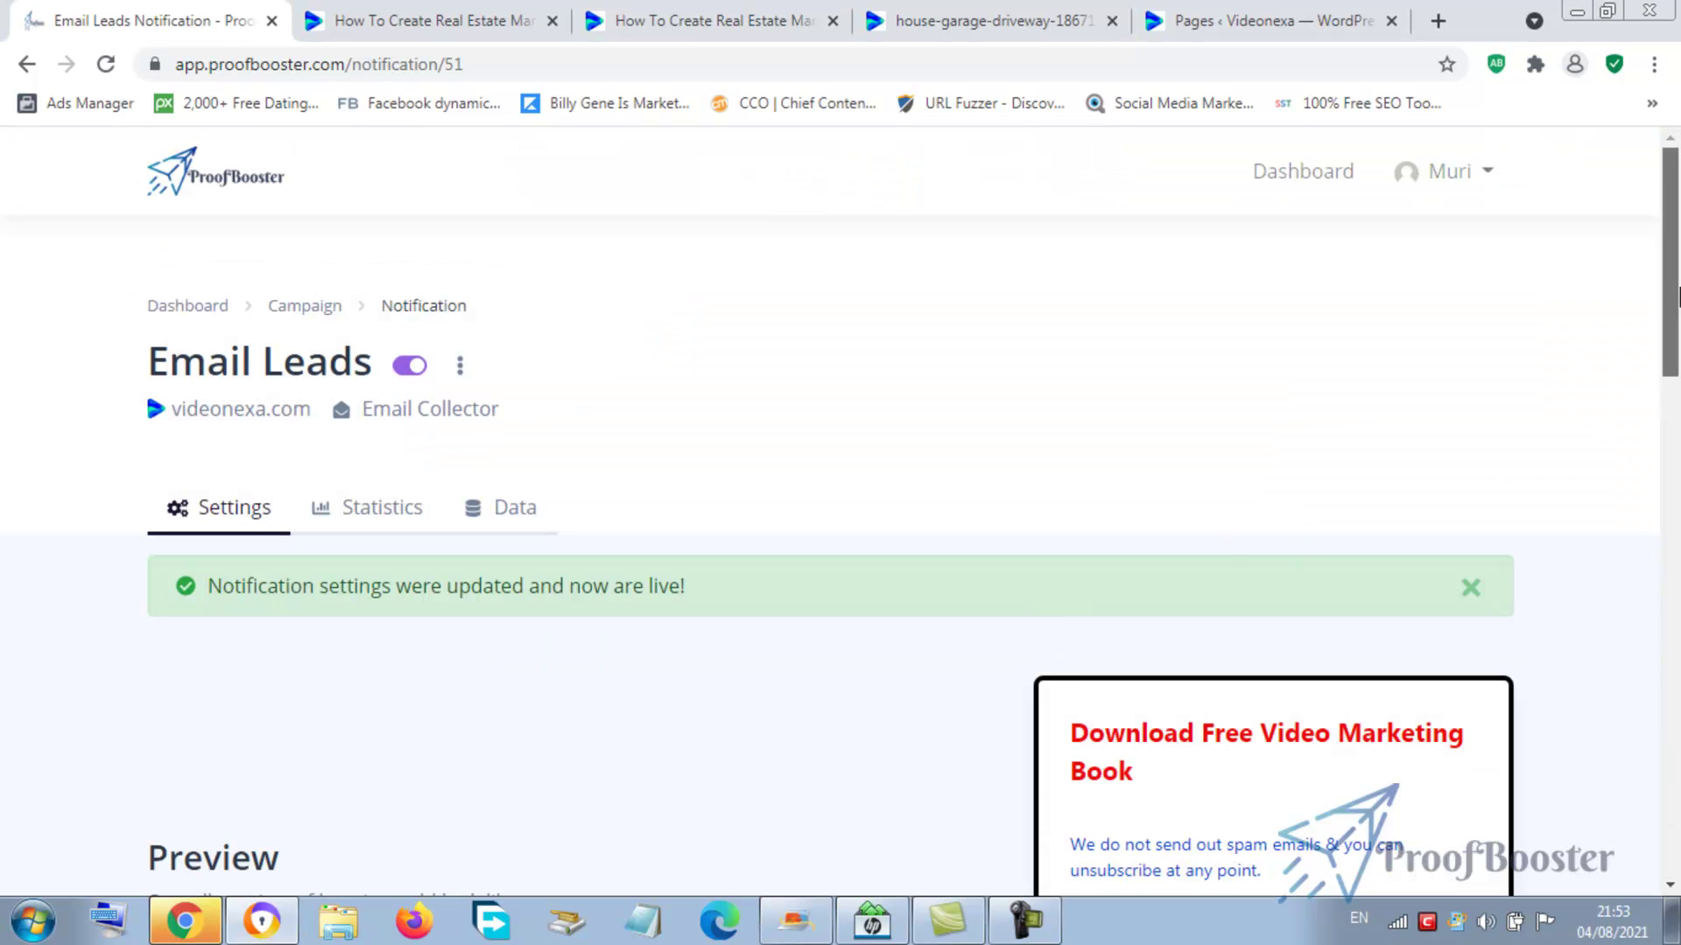
- Check the notification page, then return to the 'How To Create Real Estate Marketing Video' tab
{"action": "left_click_drag", "start_coordinate": [1672, 298], "coordinate": [1676, 322]}
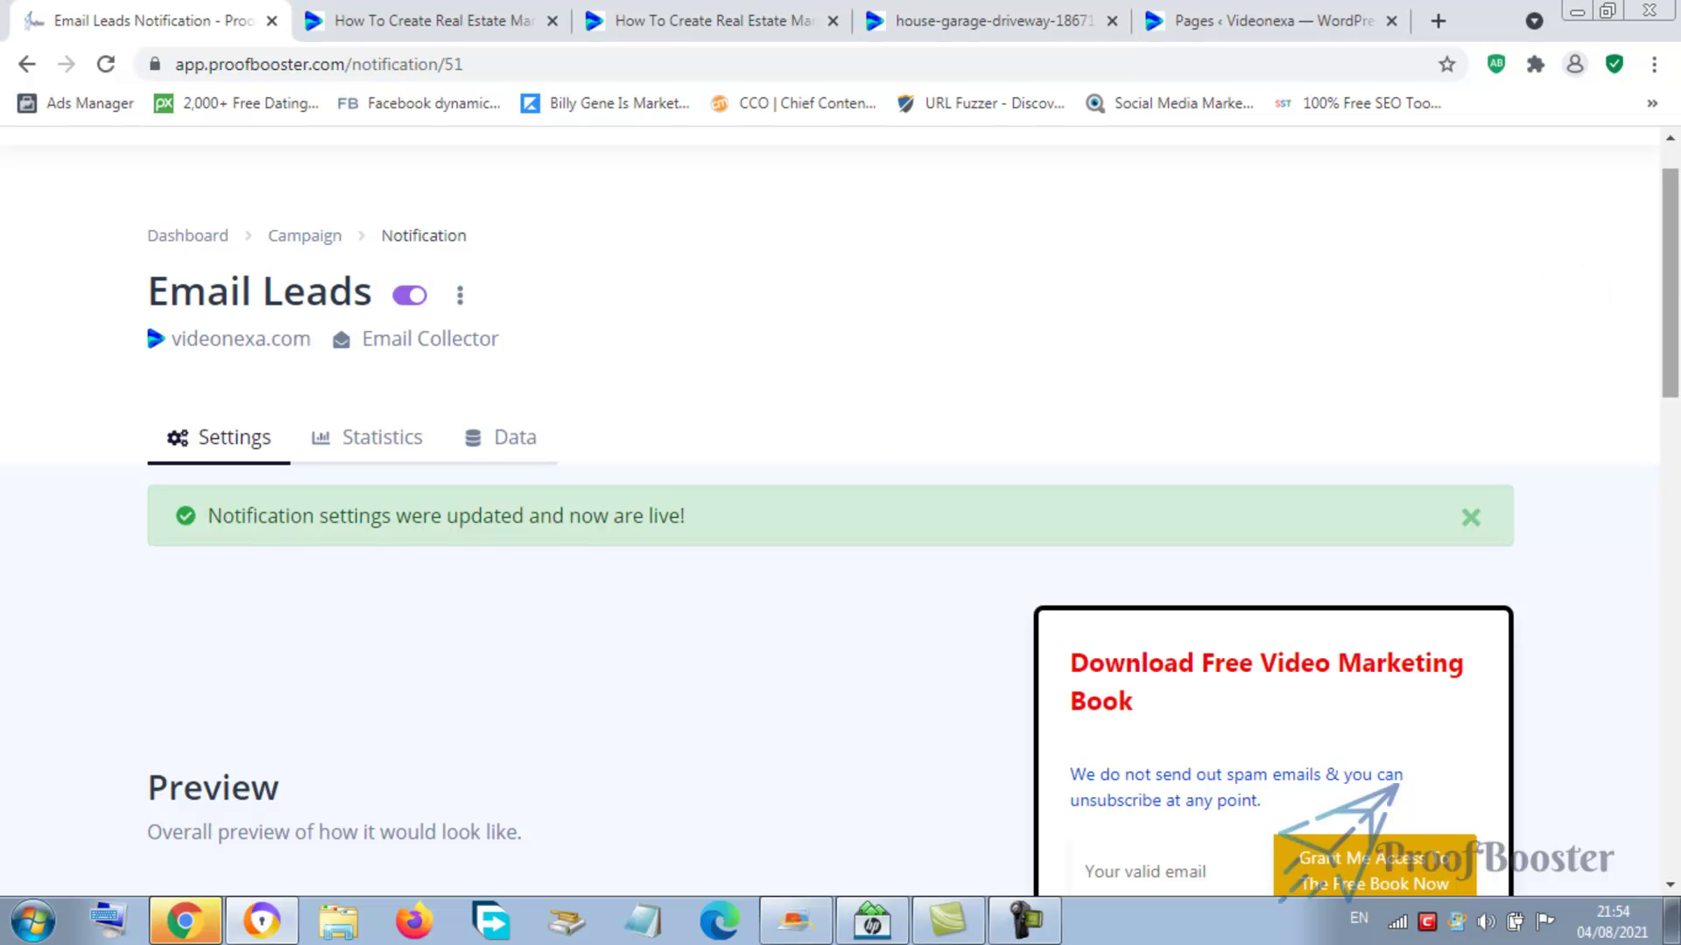
{"action": "left_click_drag", "start_coordinate": [1673, 284], "coordinate": [1604, 137]}
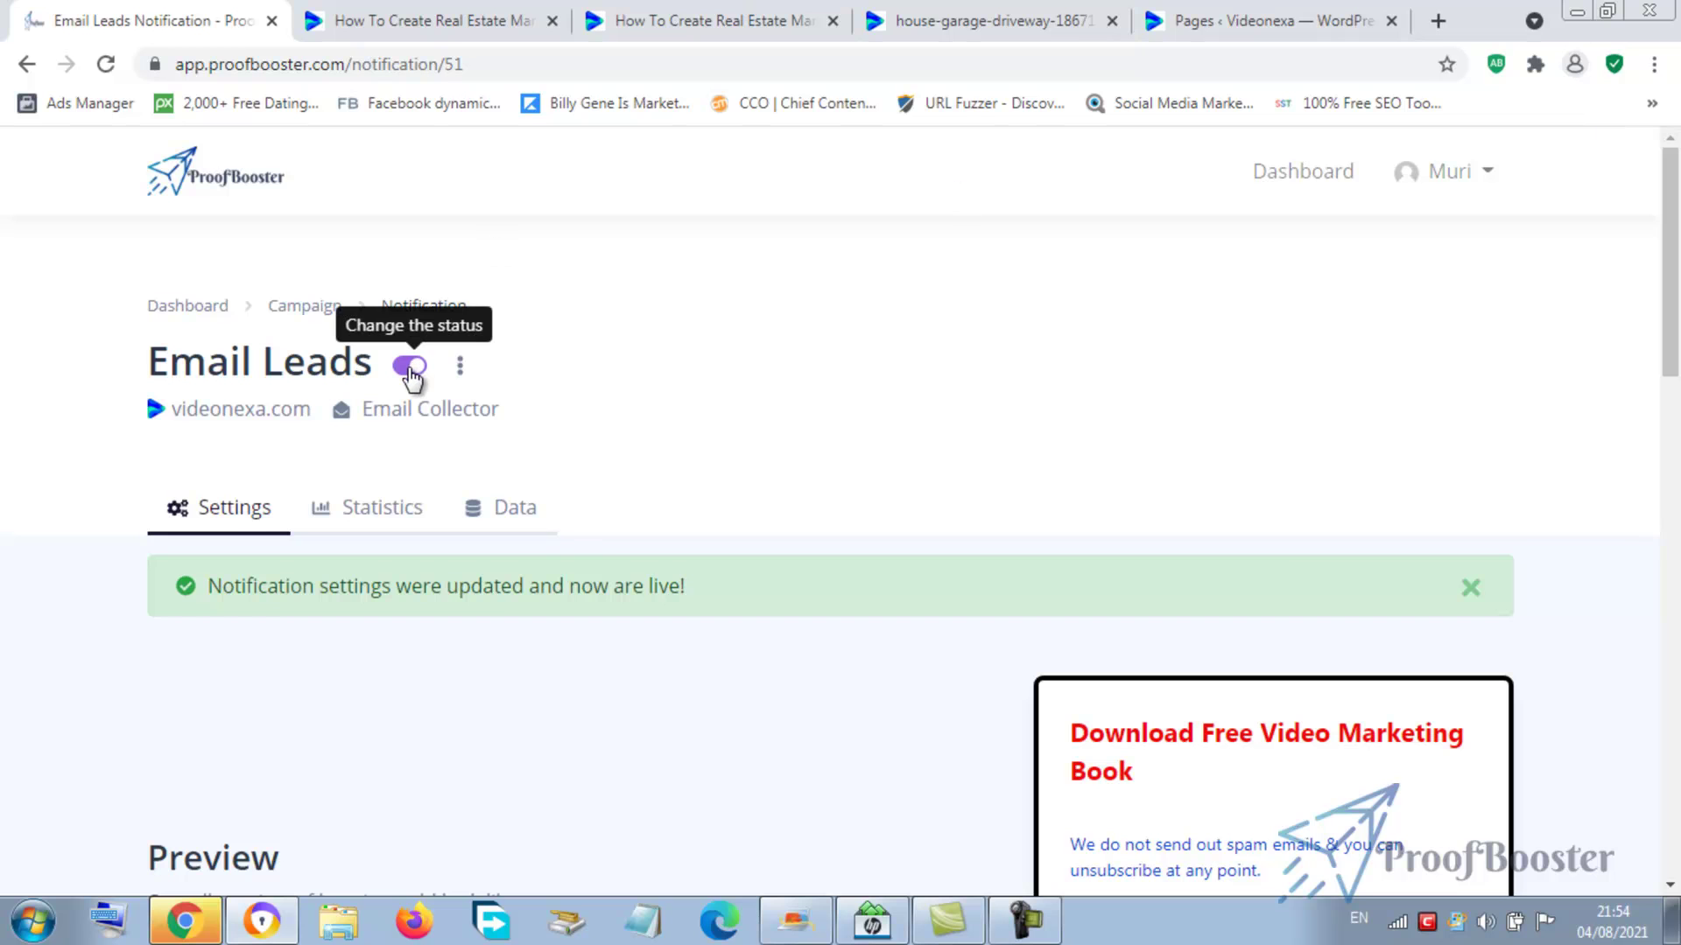
{"action": "left_click", "coordinate": [396, 23]}
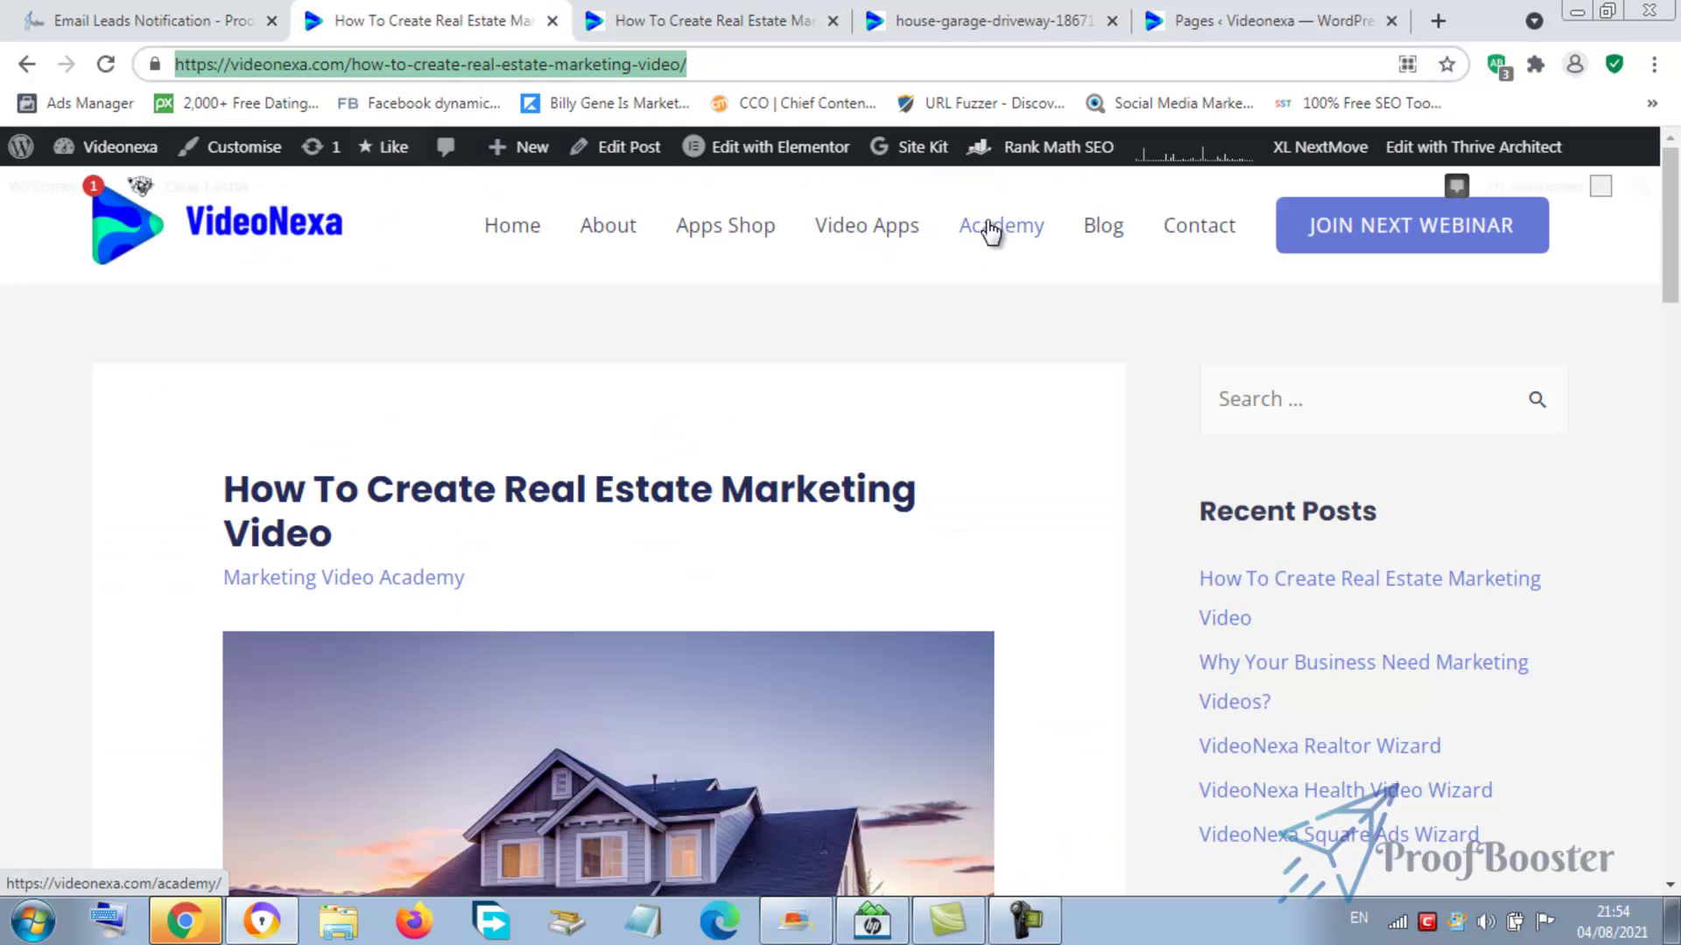
- Go to the Academy page and scroll until the free-book email popup appears
{"action": "left_click", "coordinate": [992, 228]}
{"action": "left_click", "coordinate": [992, 227]}
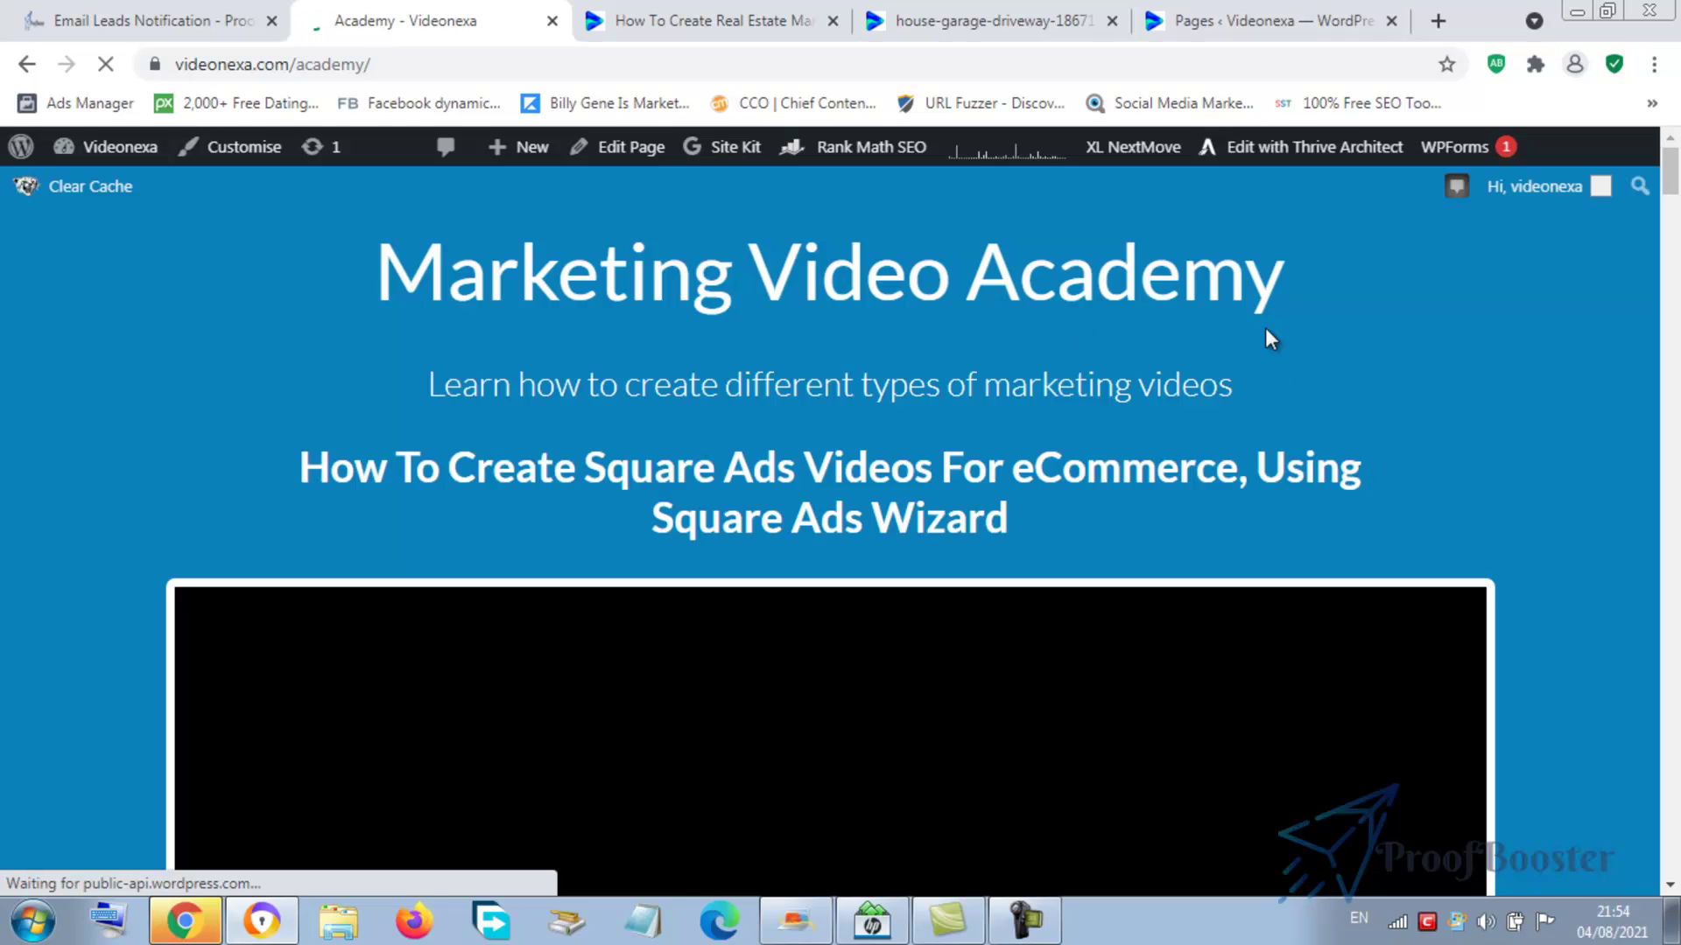
{"action": "left_click_drag", "start_coordinate": [1670, 173], "coordinate": [1670, 235]}
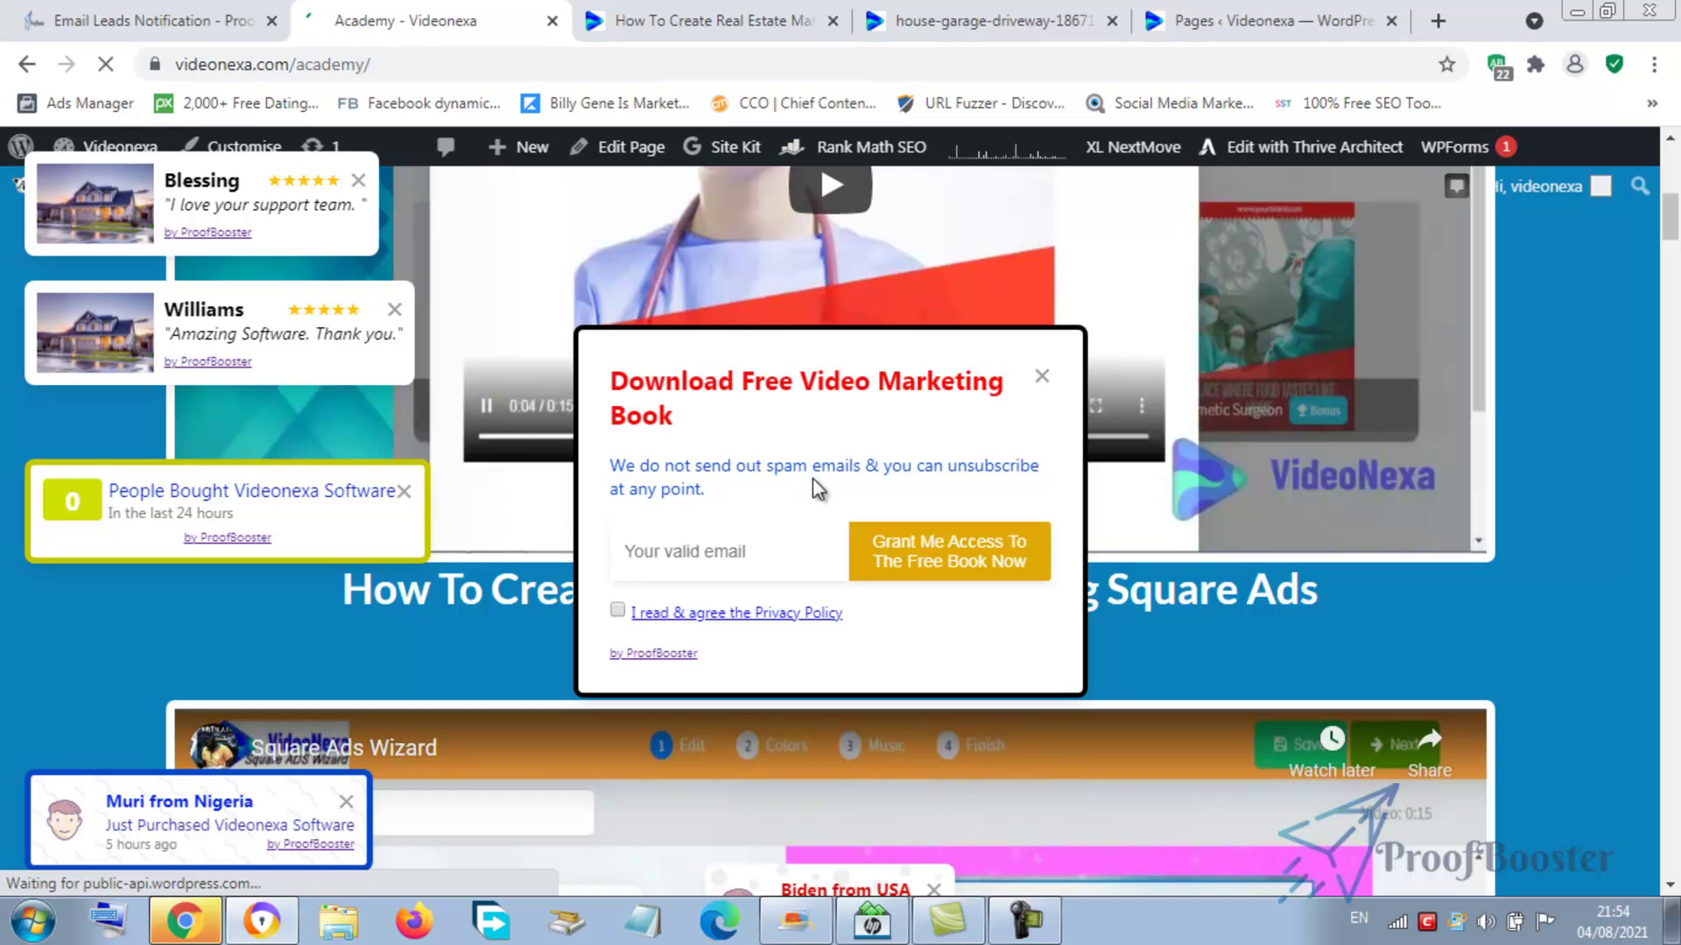
- Fill the popup with a saved e-mail address, try Grant Me Access, and accept the privacy policy
{"action": "left_click", "coordinate": [743, 572]}
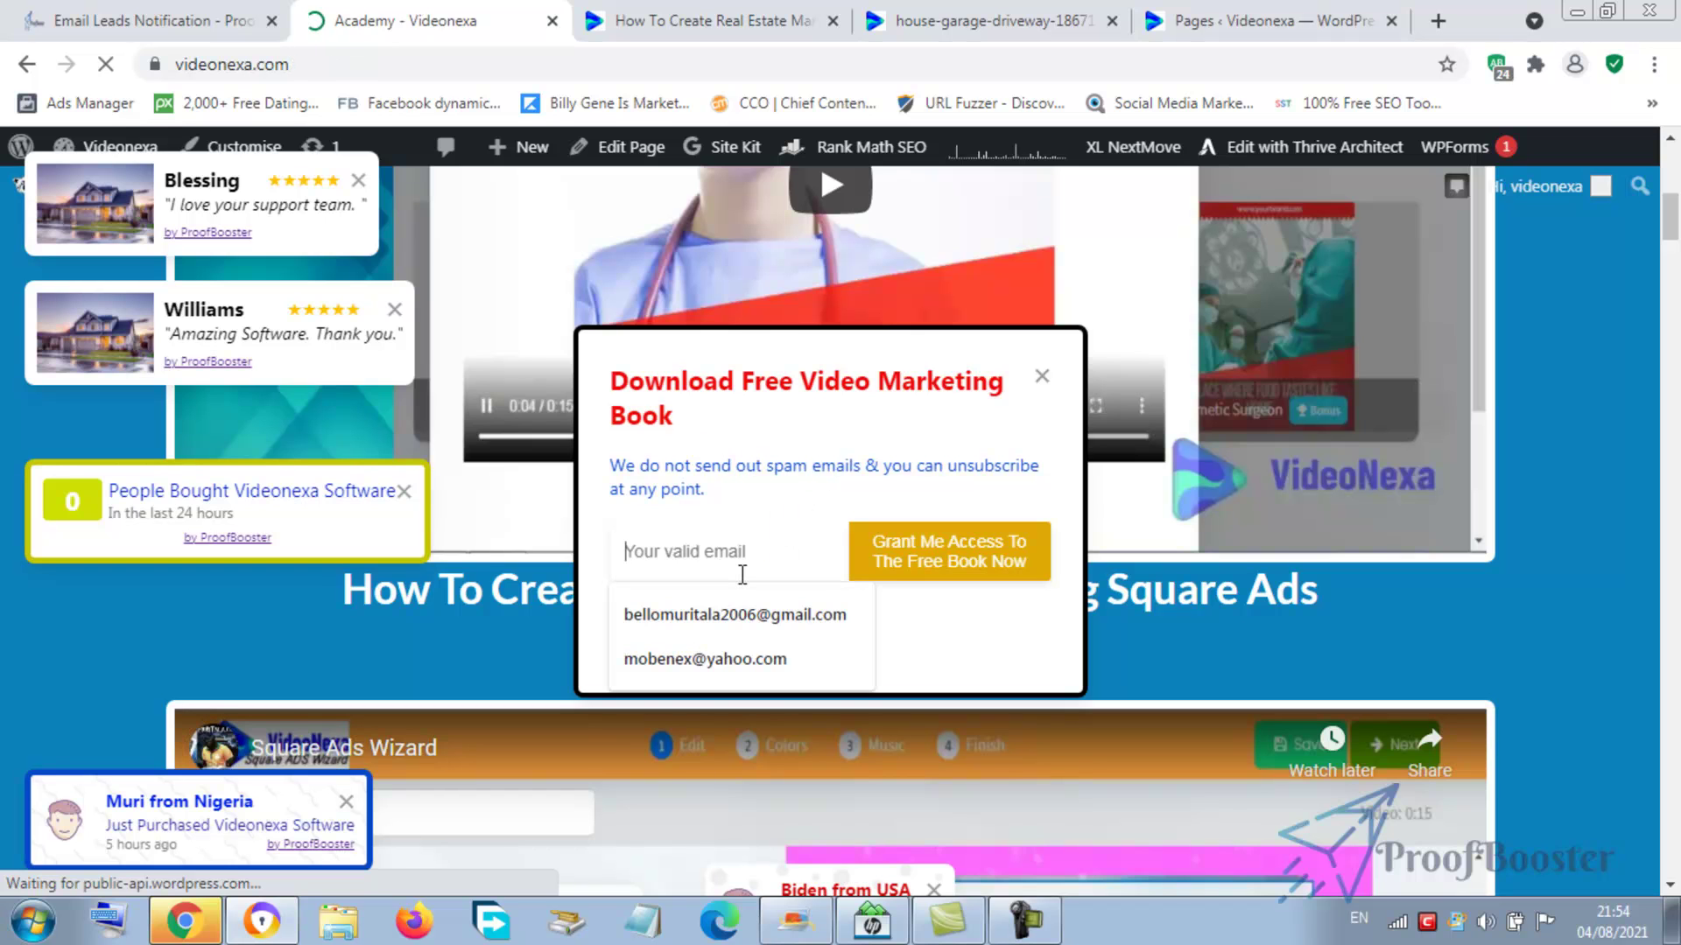
{"action": "left_click", "coordinate": [758, 618]}
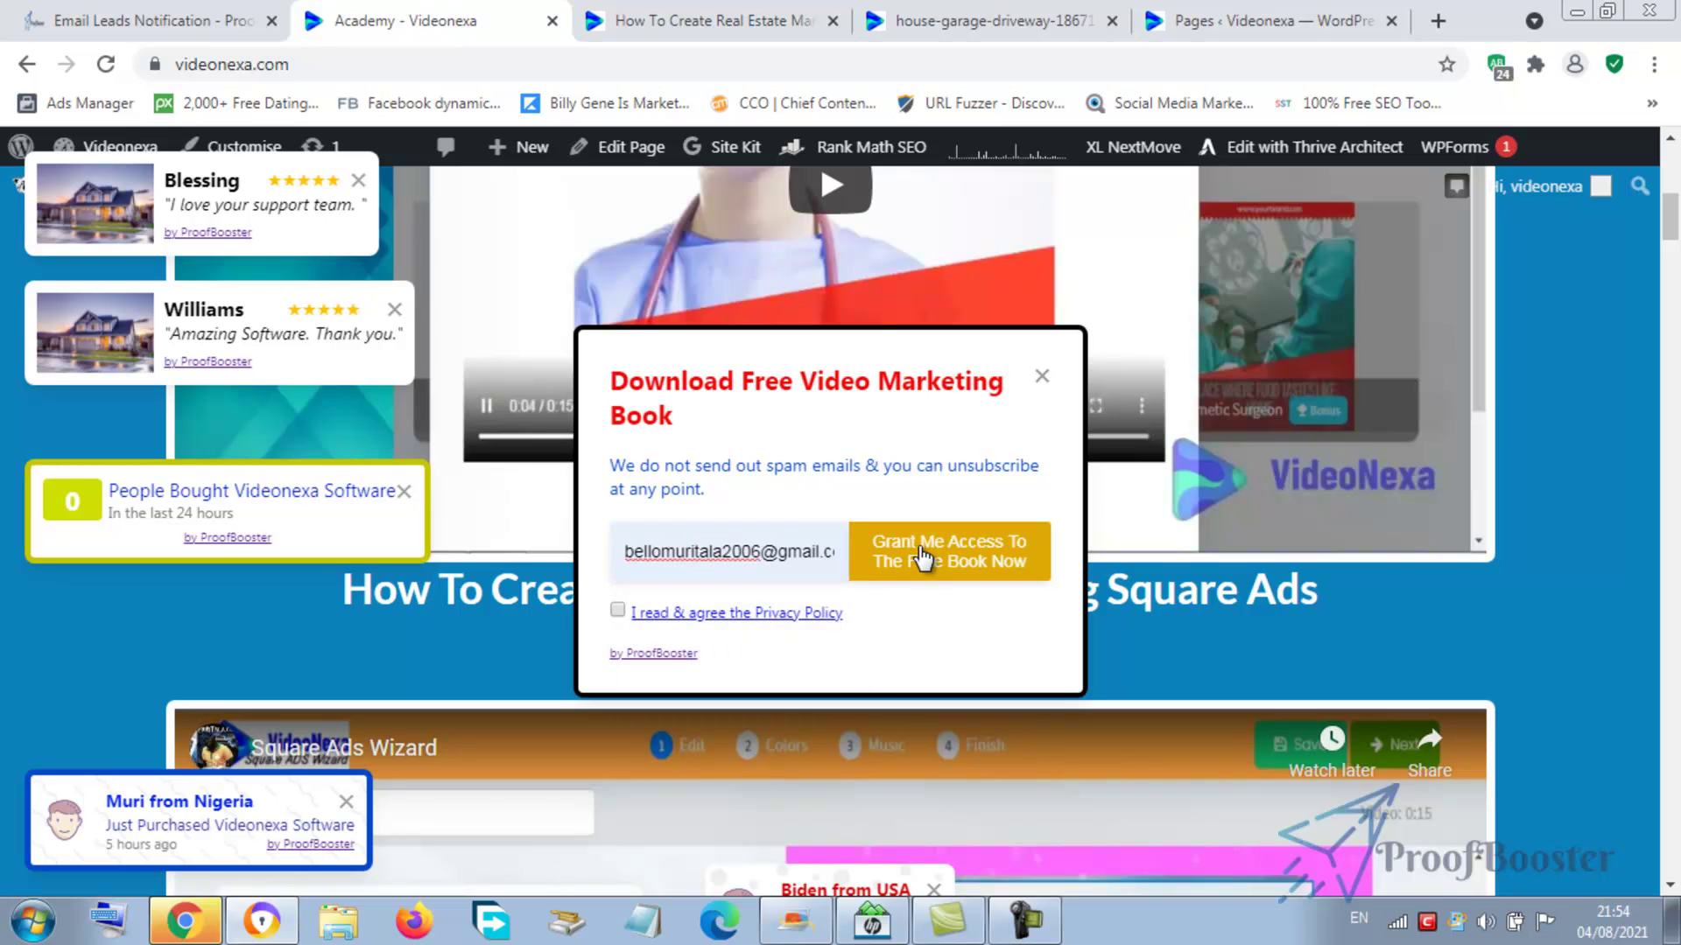
{"action": "left_click", "coordinate": [922, 556]}
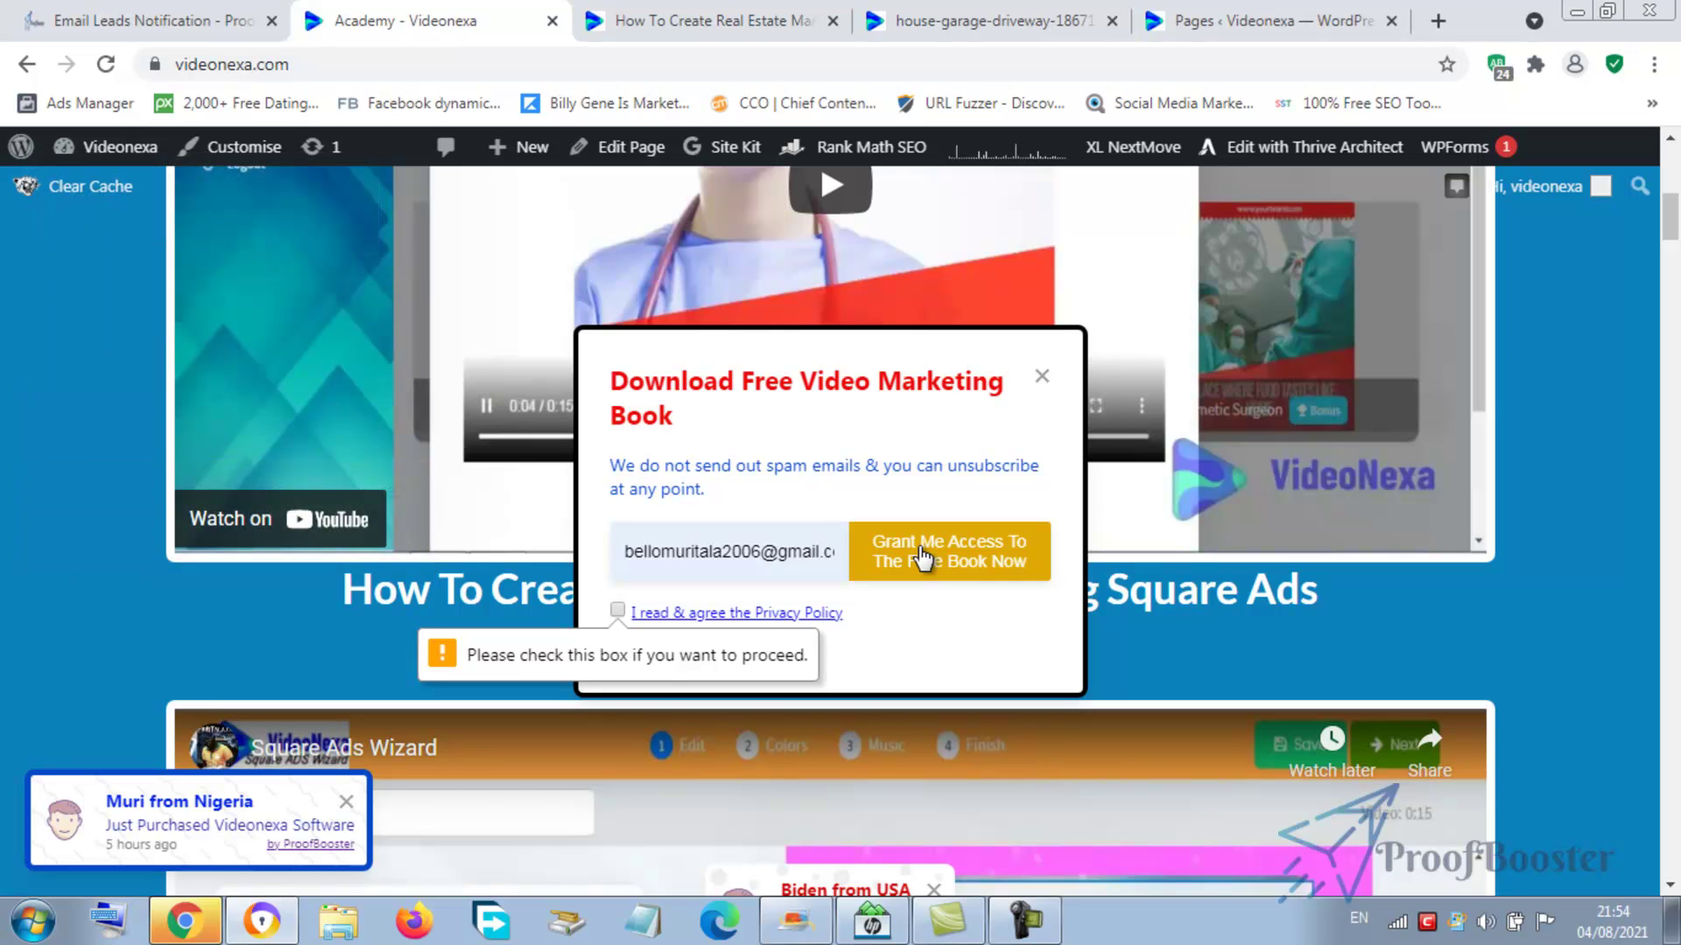
{"action": "left_click", "coordinate": [922, 555]}
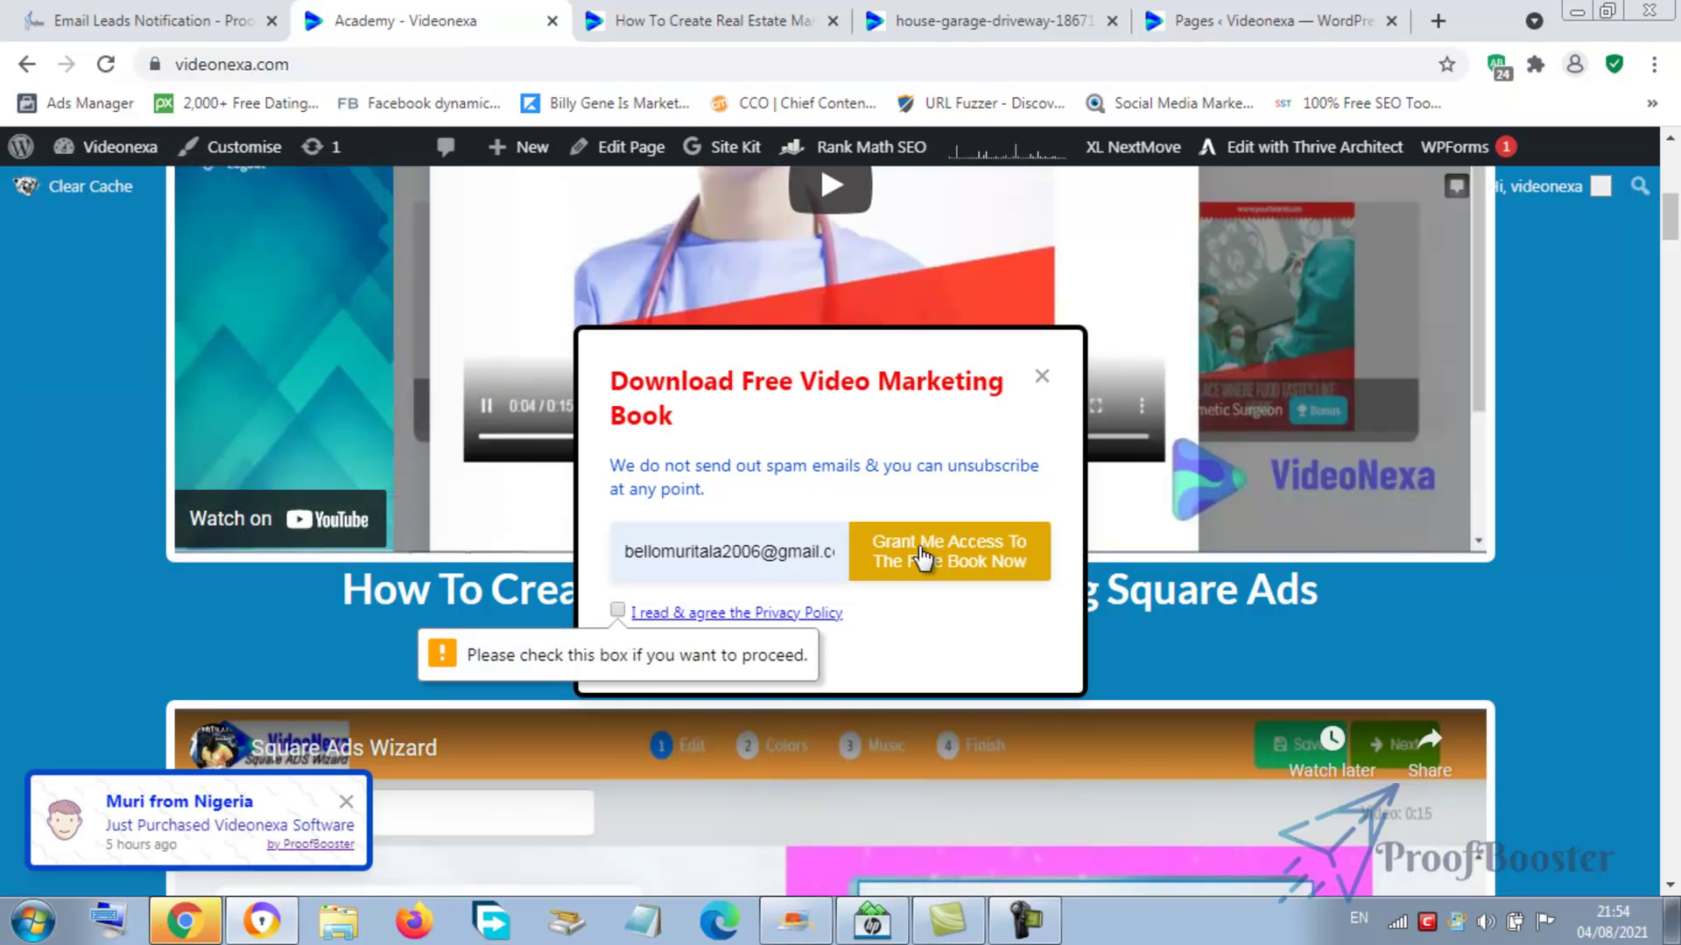
{"action": "left_click", "coordinate": [618, 612]}
- Submit the form with 'Grant Me Access To The Free Book Now'
{"action": "left_click", "coordinate": [969, 563]}
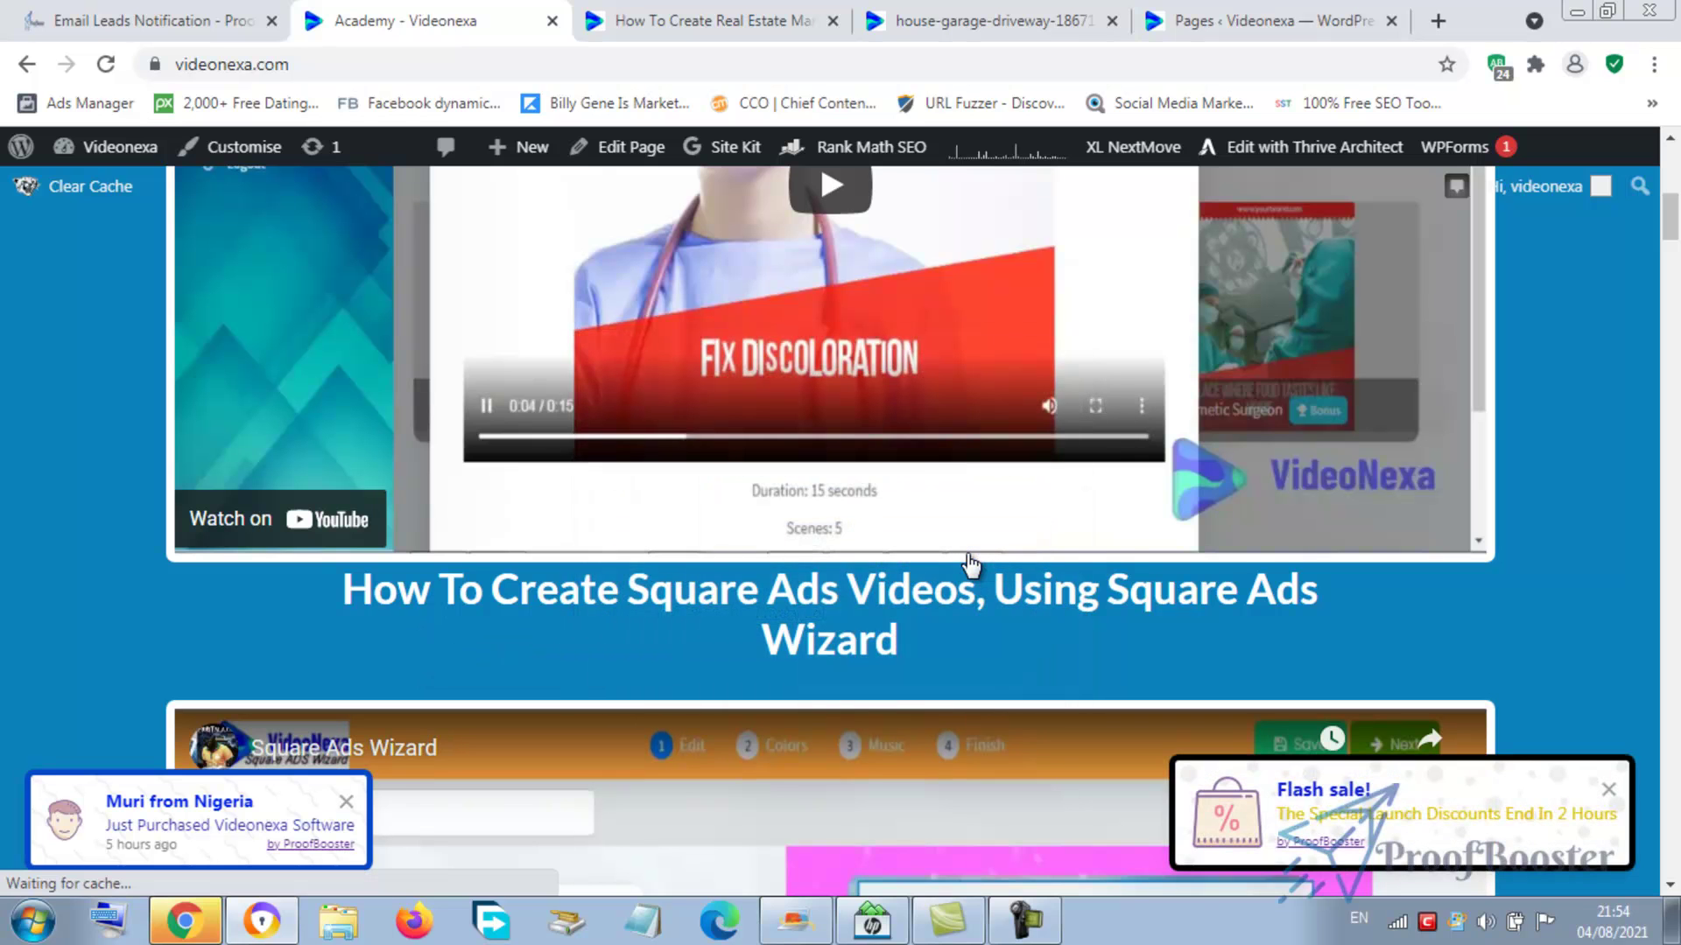